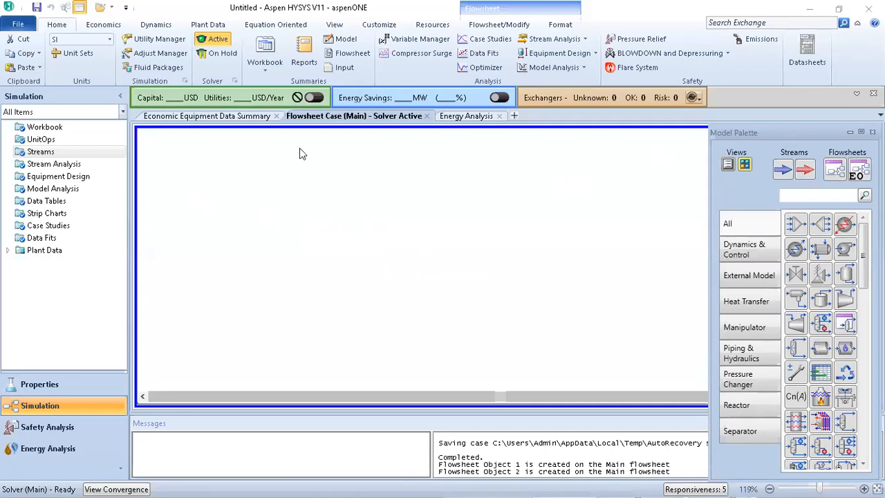
Place a material stream in the empty main flowsheet and open its property window
left_click_drag(799, 133, 215, 138)
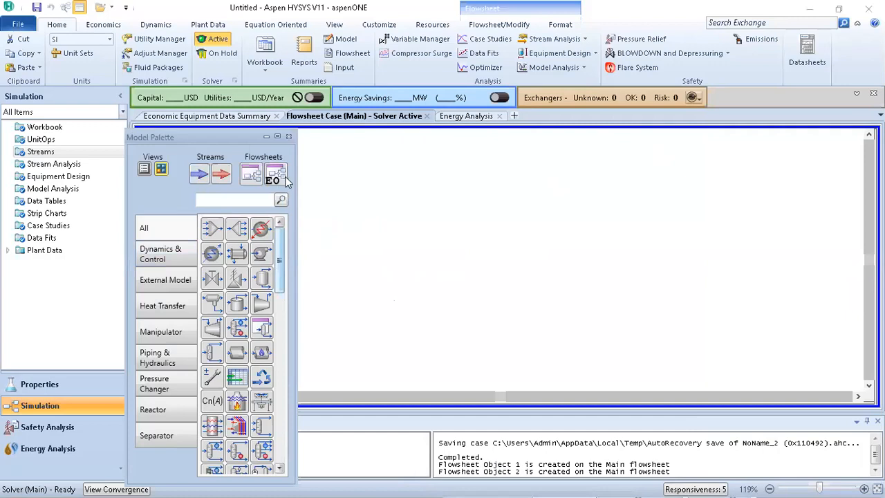
left_click(200, 174)
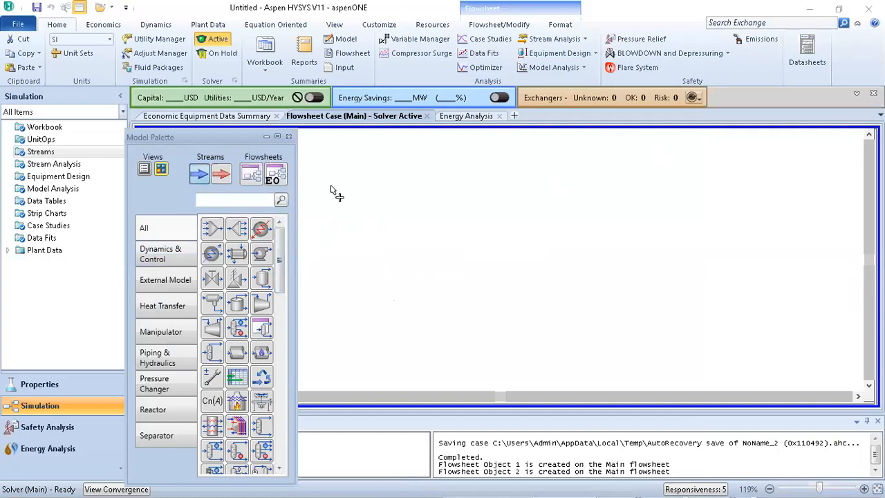
left_click(397, 220)
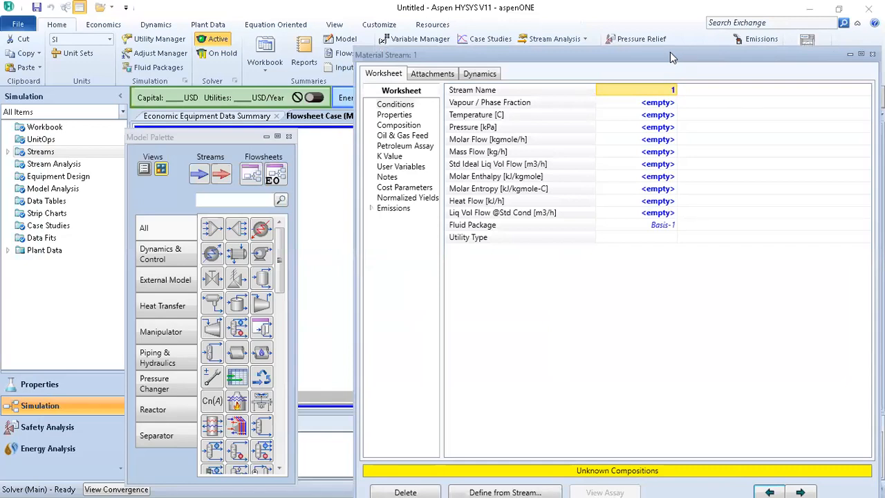
left_click_drag(670, 52, 668, 46)
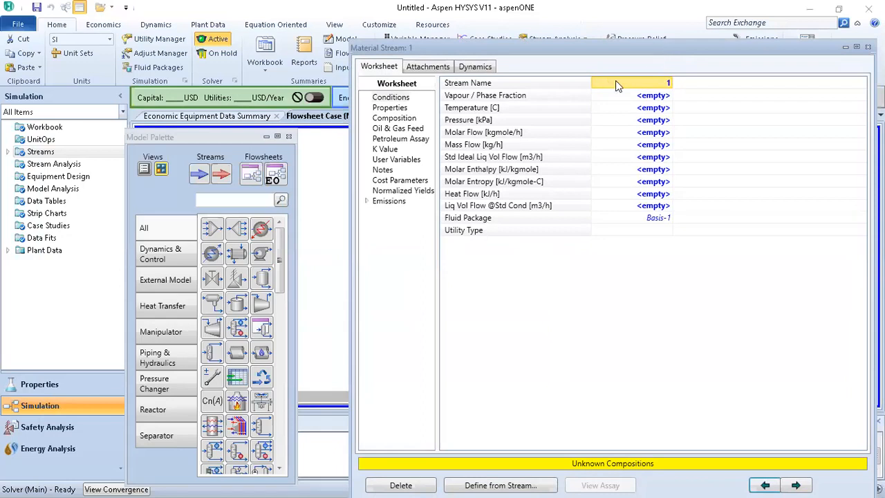
Set the temperature of material stream 1 to 60 C
left_click(651, 108)
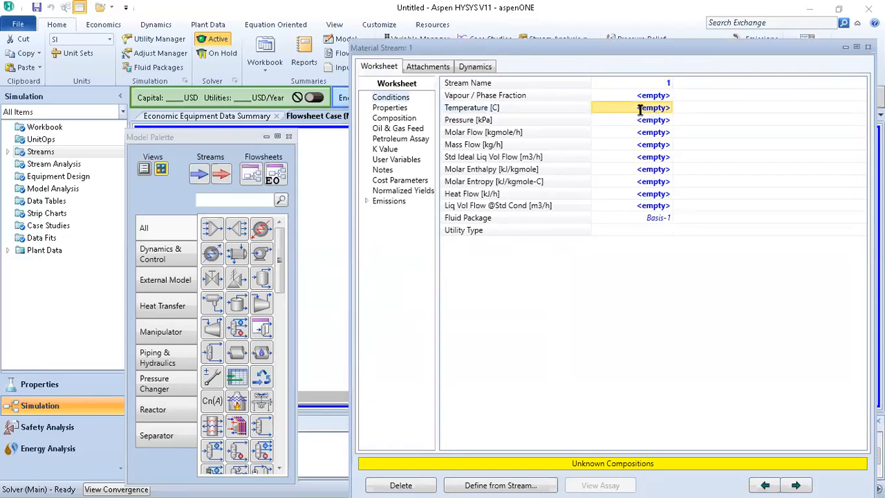
type("6")
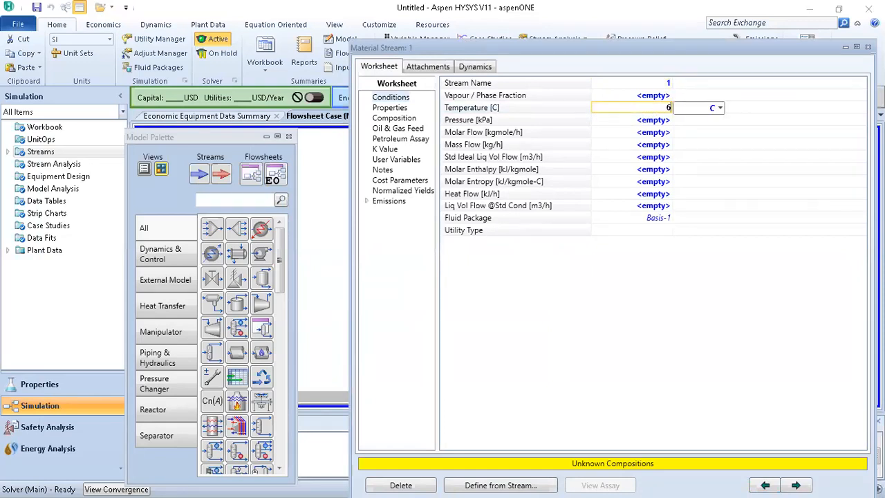
type("0")
left_click(721, 109)
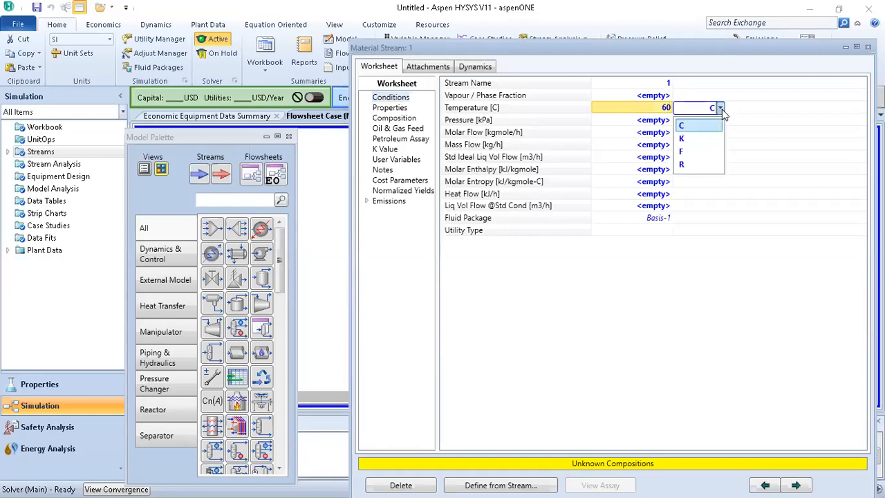
left_click(721, 111)
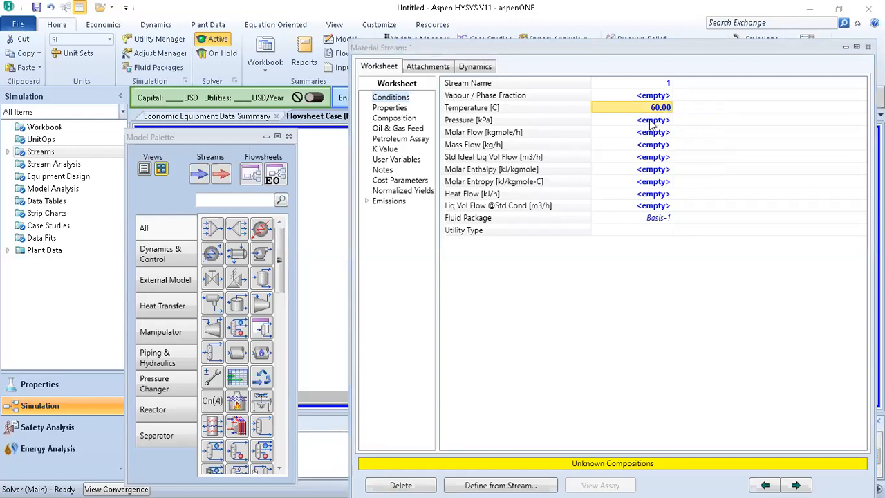
Set the pressure of material stream 1 to 200 kPa
left_click(650, 121)
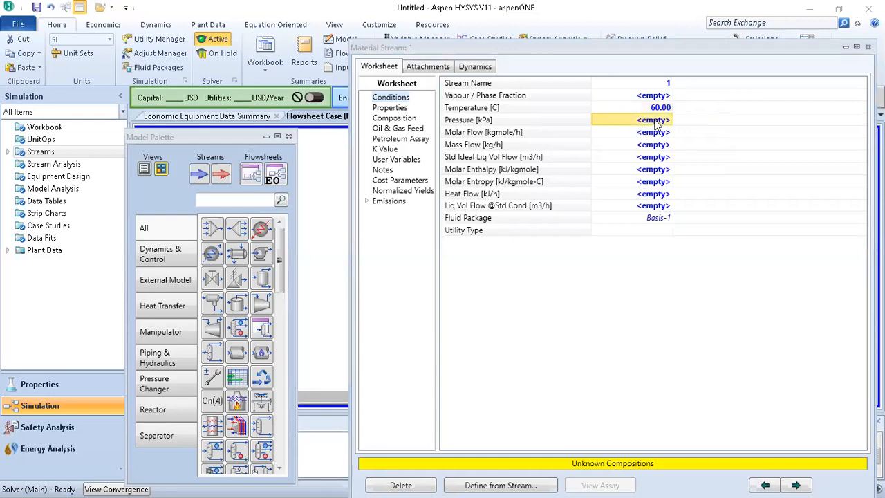
left_click(655, 121)
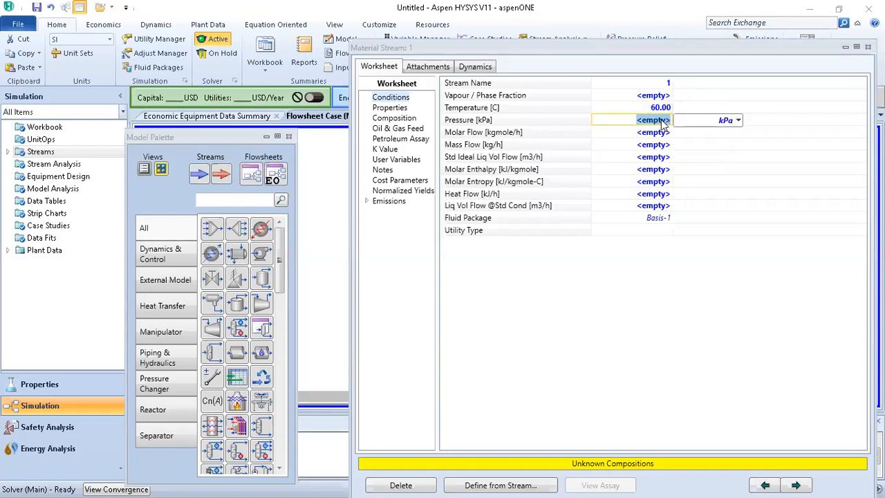
left_click(737, 120)
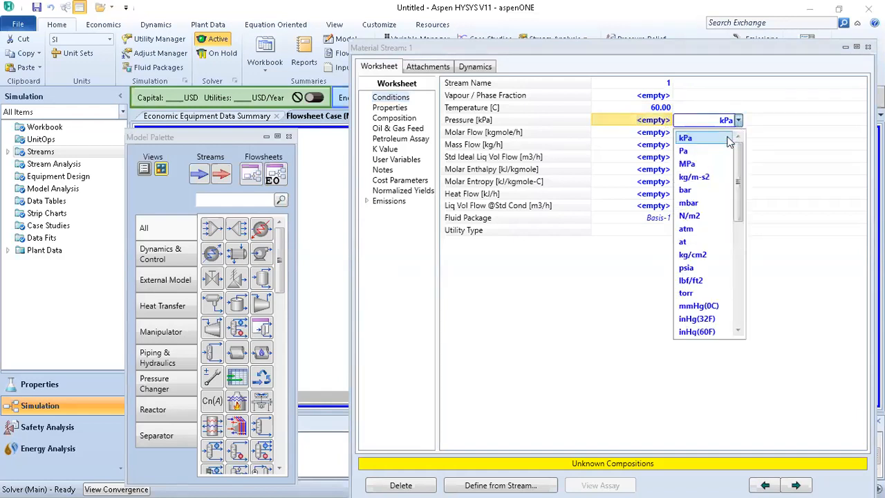
left_click(655, 122)
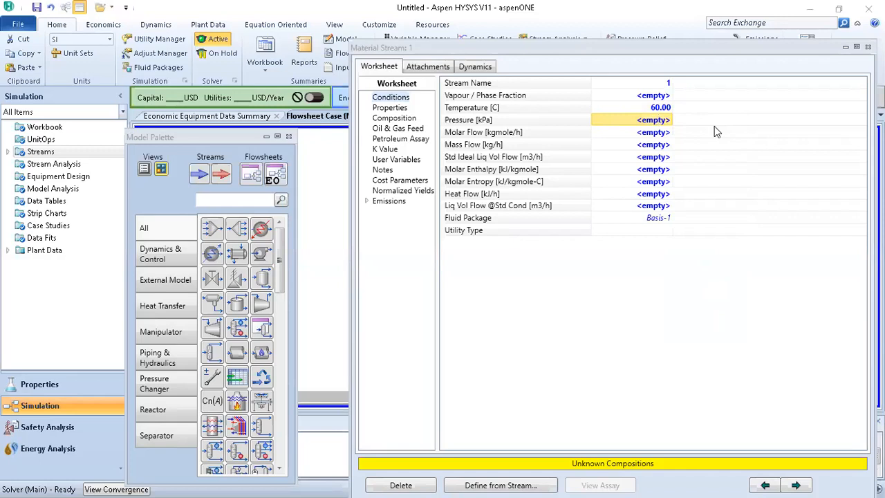
type("200")
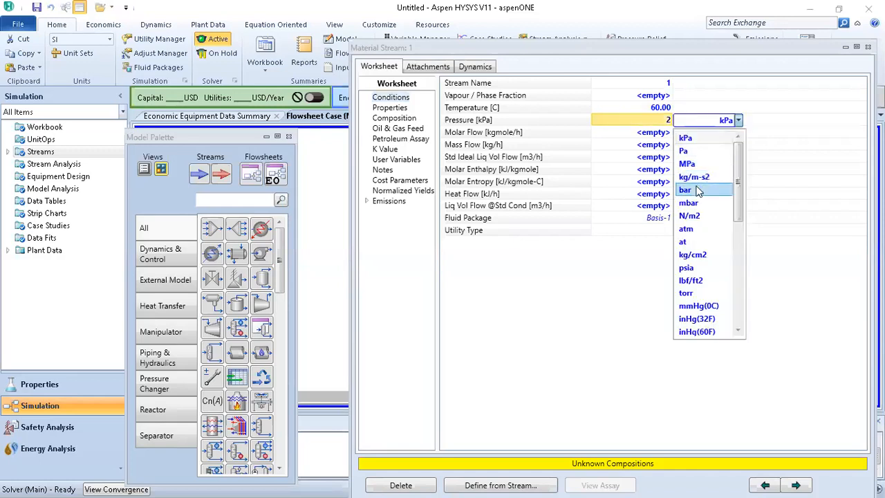
key("Return")
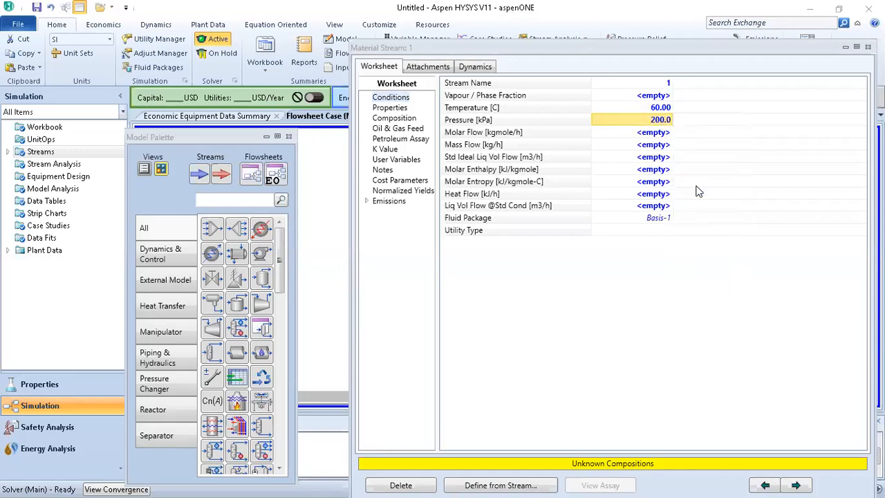
mouse_move(660, 123)
Set the mass flow of material stream 1 to 240 tonne/d
left_click(655, 146)
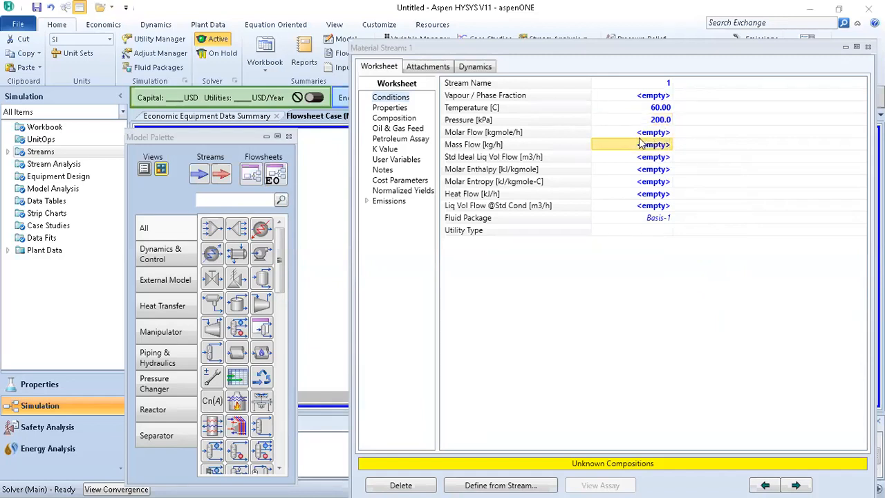
double_click(640, 141)
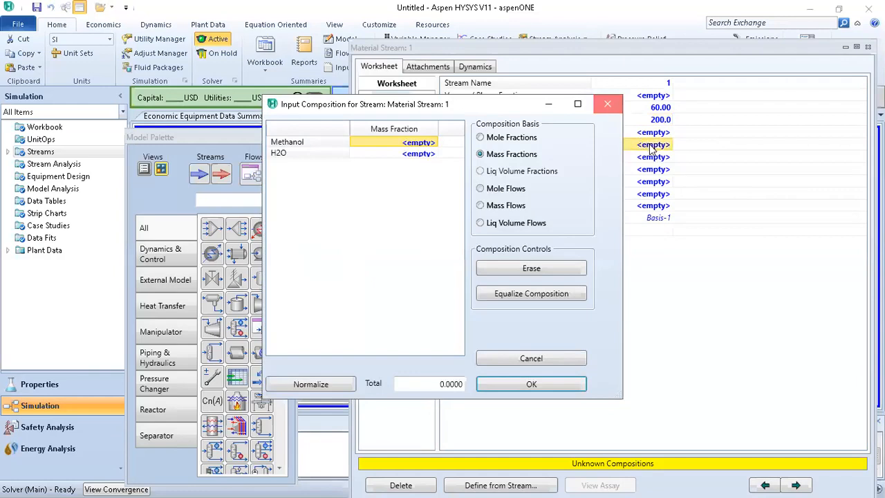
left_click(608, 106)
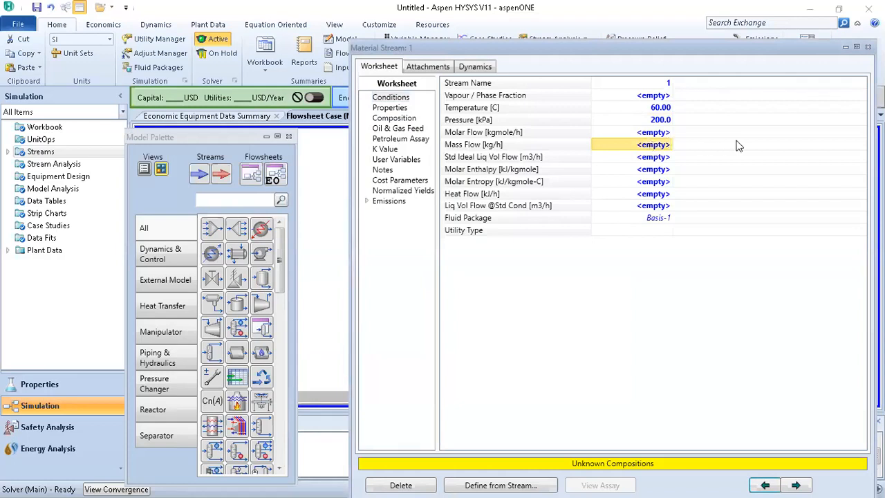
type("240")
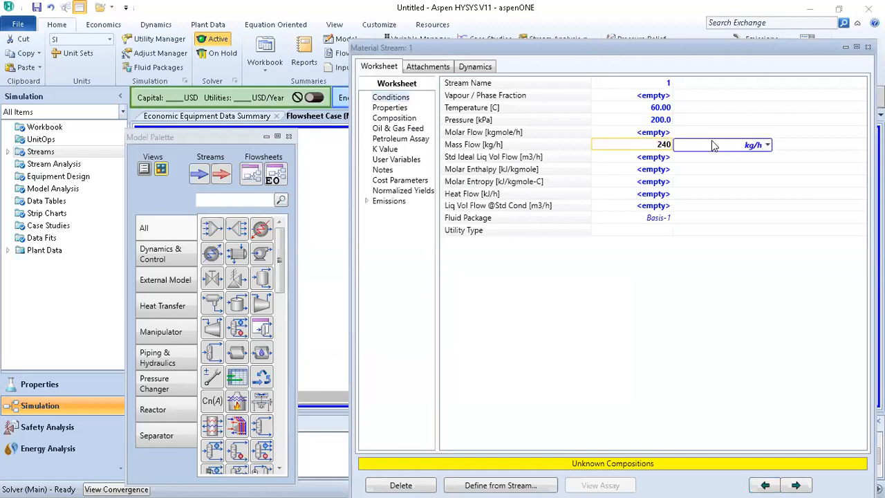
left_click(756, 151)
scroll(715, 255, "down", 3)
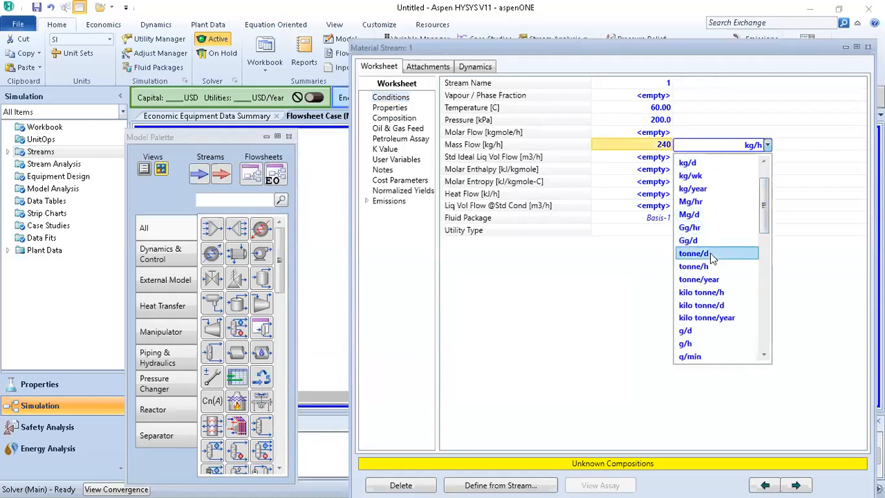
left_click(712, 254)
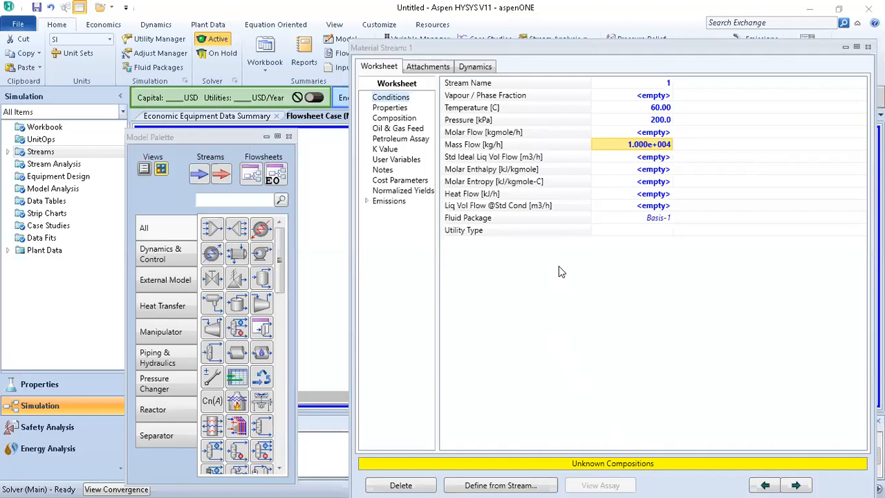
Define the composition of stream 1 with mass fractions of 0.5 methanol and 0.5 H2O
left_click(395, 120)
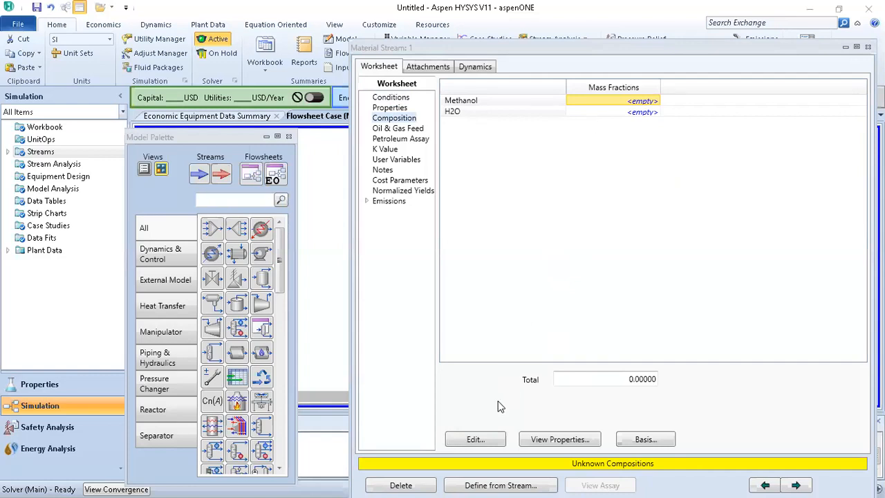
left_click(475, 439)
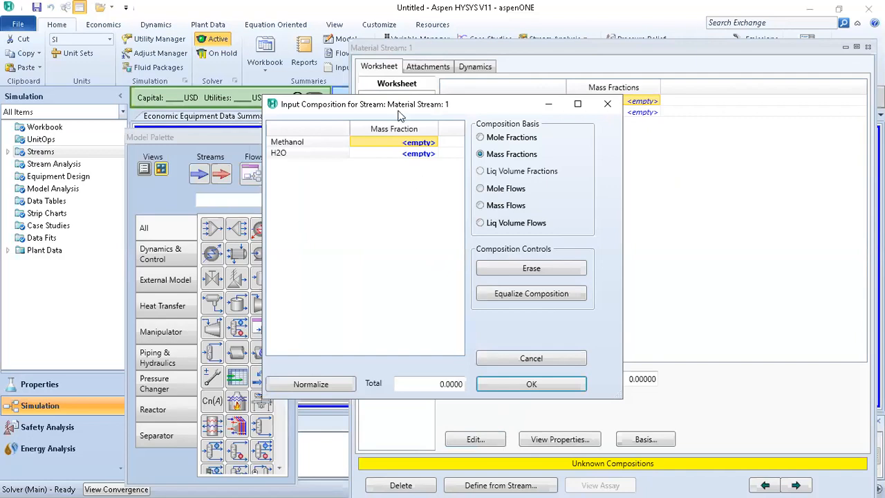
left_click_drag(398, 111, 369, 116)
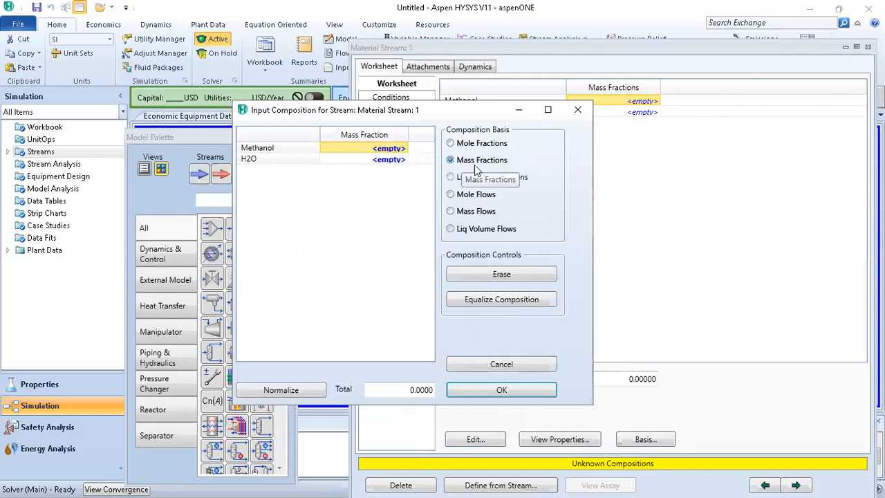
left_click(386, 149)
type("0")
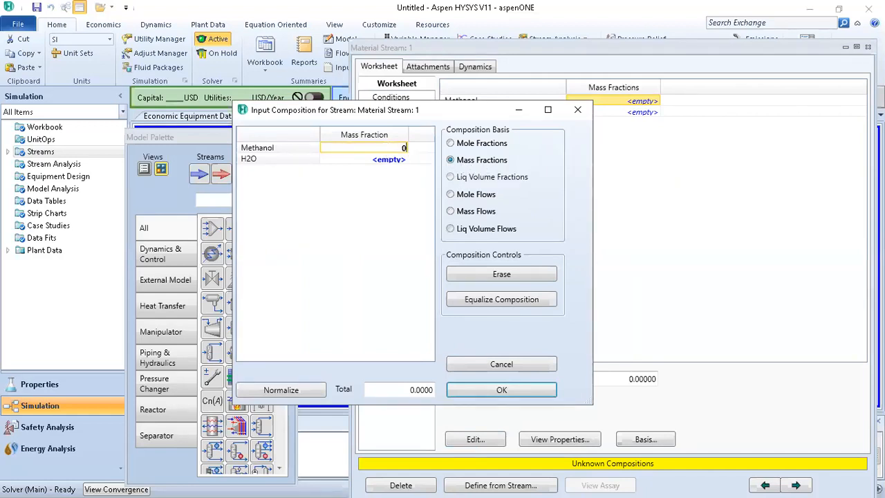
type(".5")
left_click(386, 160)
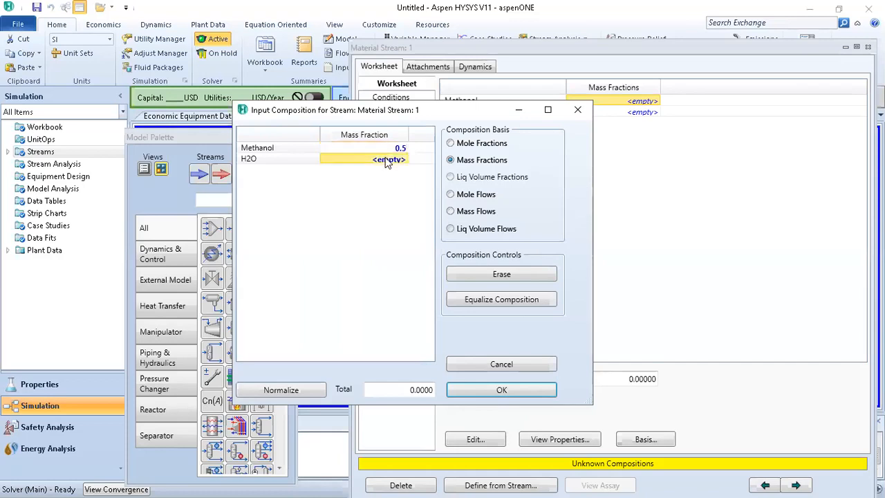
type("0.")
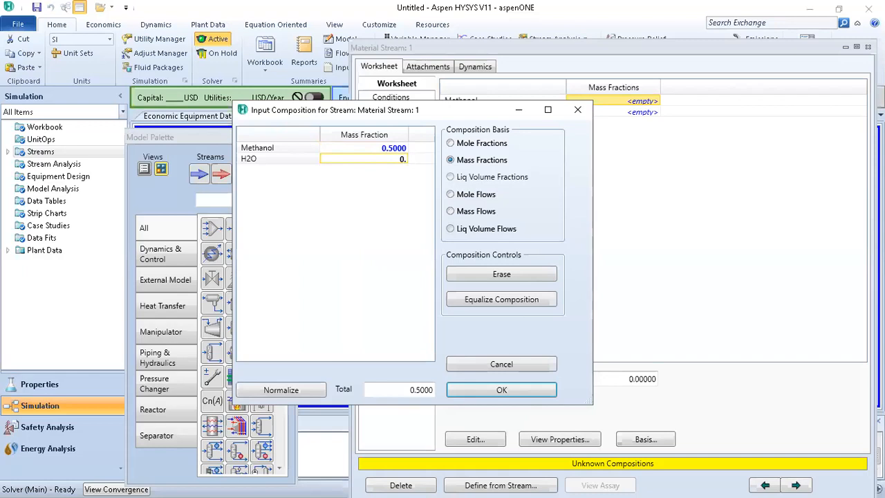
type("5")
key("Return")
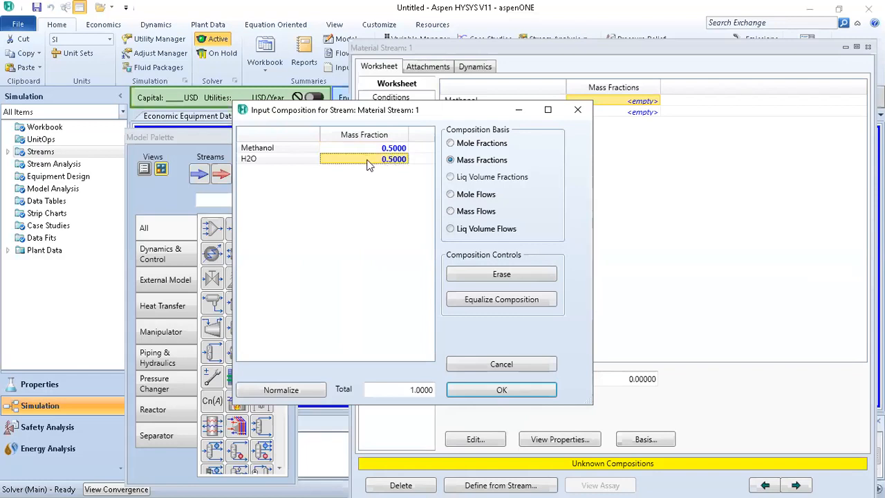
left_click(494, 392)
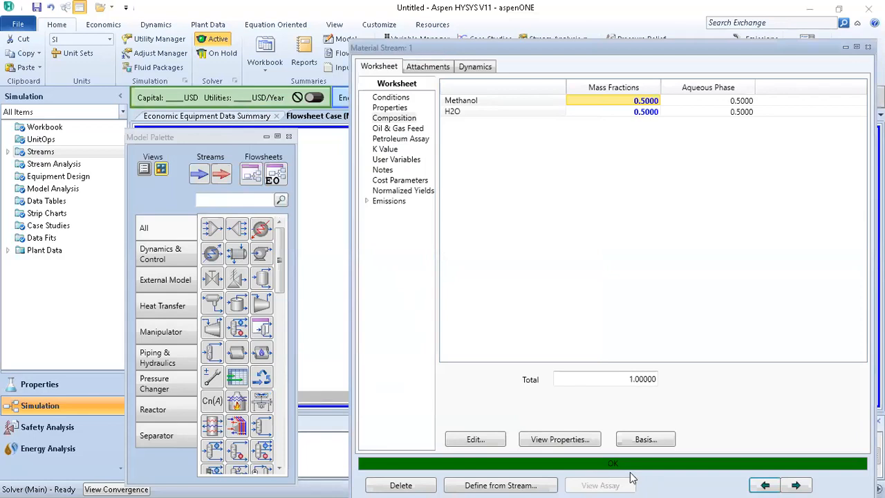
Review the calculated conditions of stream 1, including its molar and volume flows, and close the stream window
left_click_drag(642, 52, 414, 436)
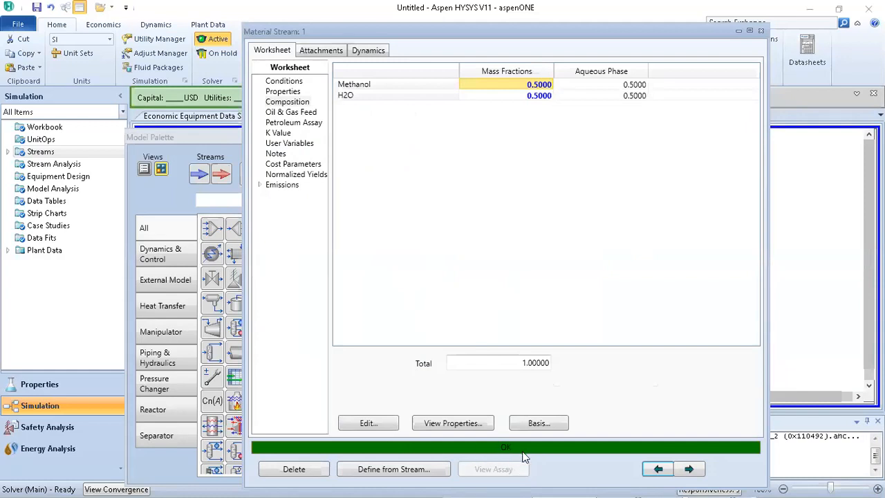
left_click(293, 83)
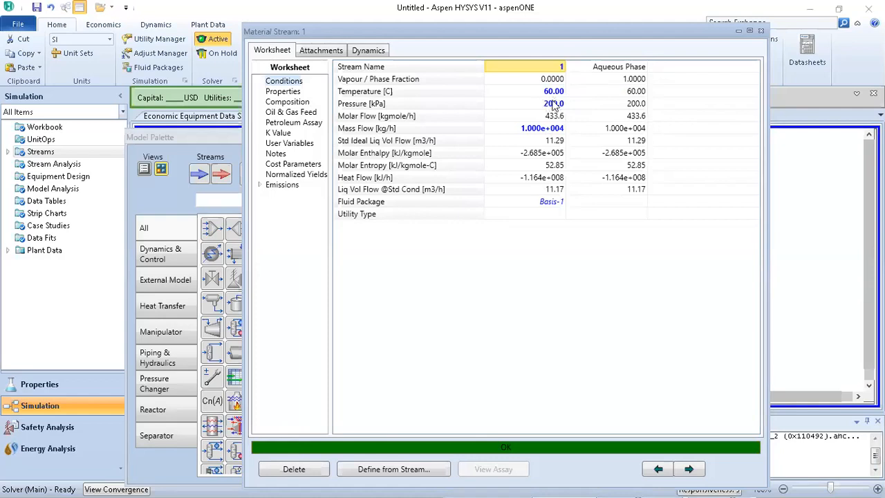
mouse_move(557, 103)
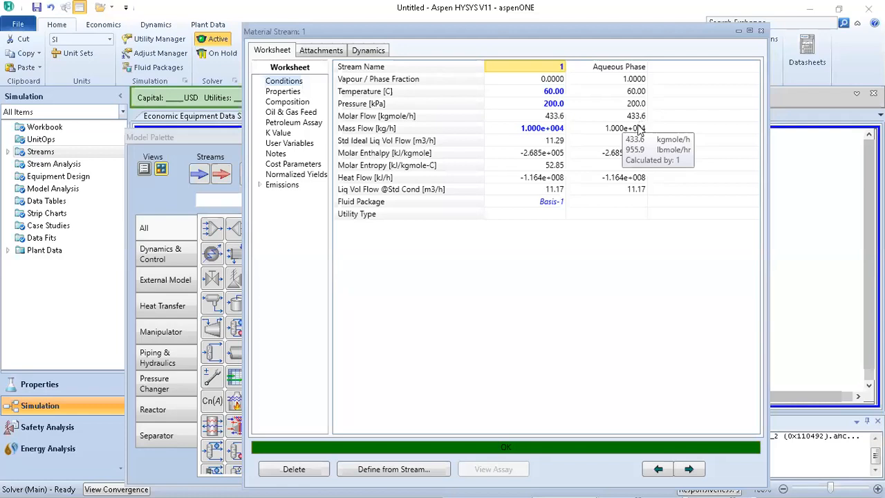
mouse_move(640, 132)
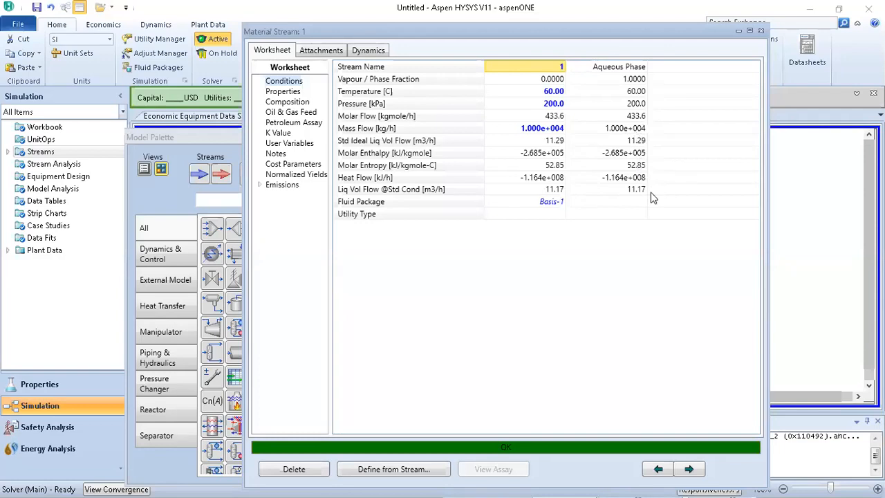
mouse_move(621, 189)
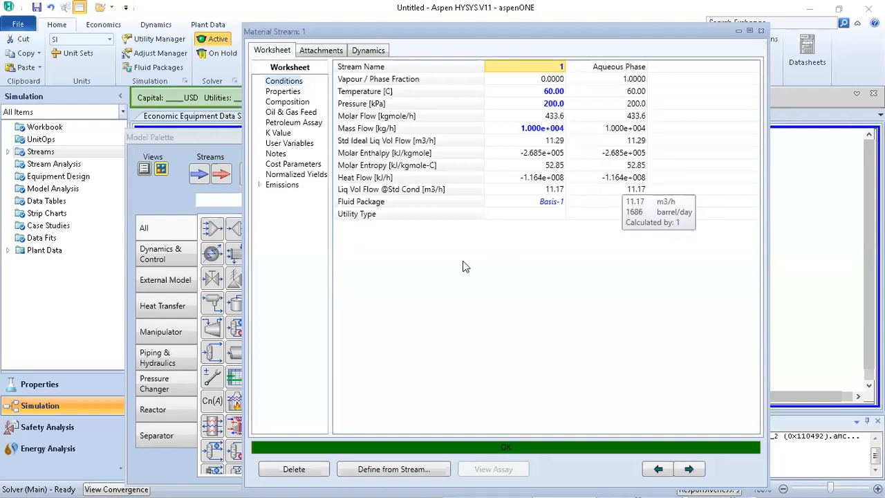
left_click(761, 30)
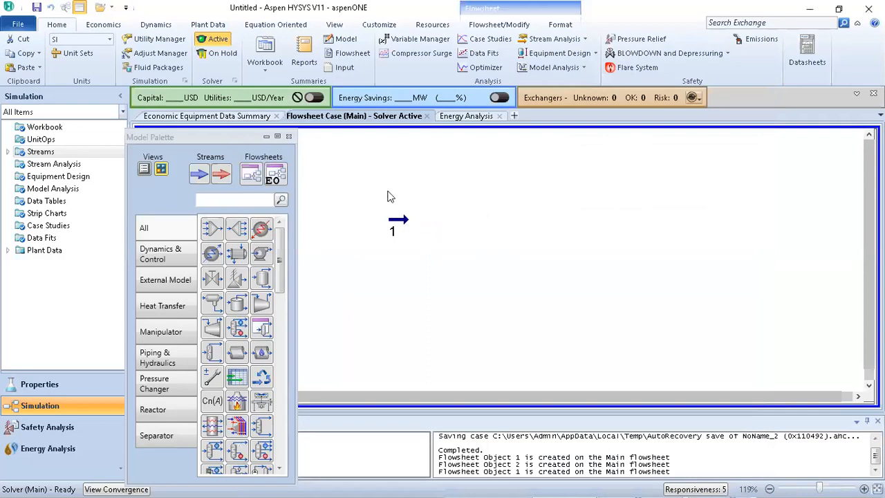
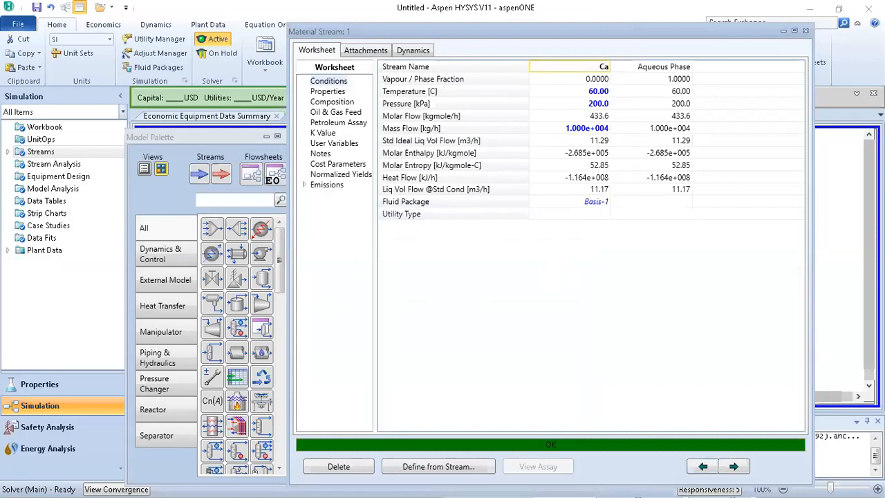
Rename the material stream as Campuran Methanol Air and clear its temperature specification
type("an Methanol Air")
key("Return")
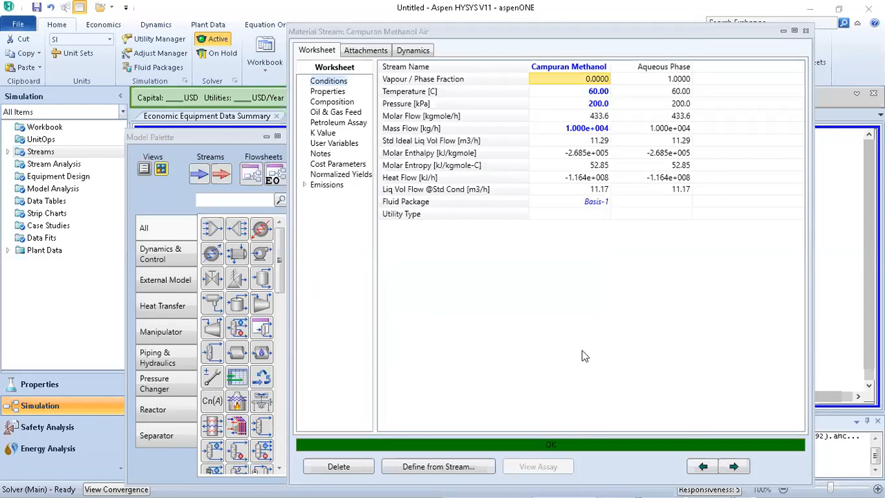
left_click(597, 95)
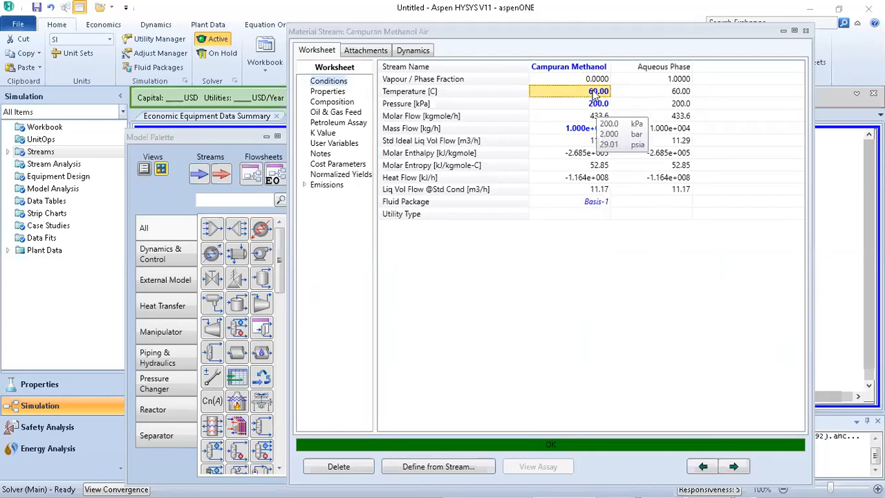
key("Delete")
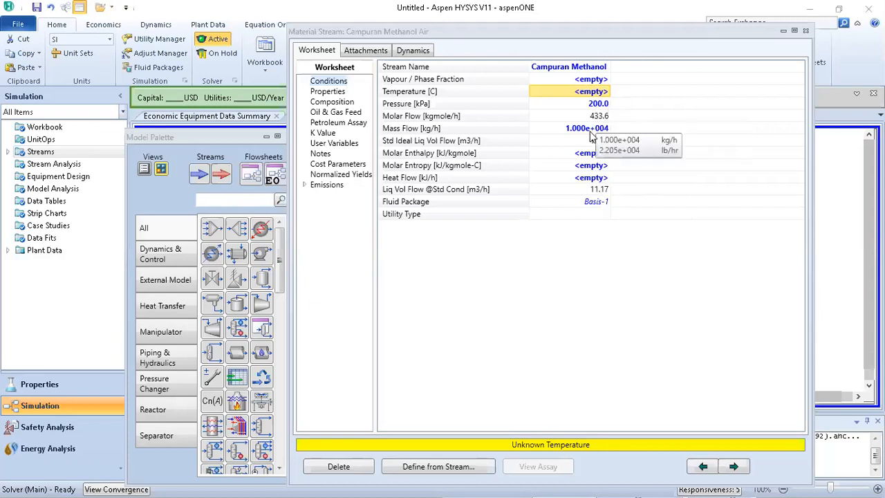
Set the vapour fraction of the Campuran Methanol Air stream to 0 and check the calculated phase conditions
left_click(594, 80)
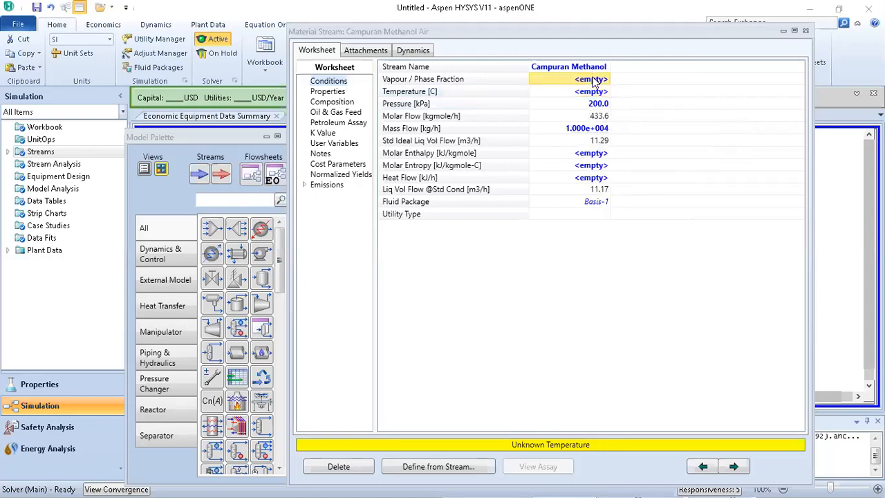
type("0")
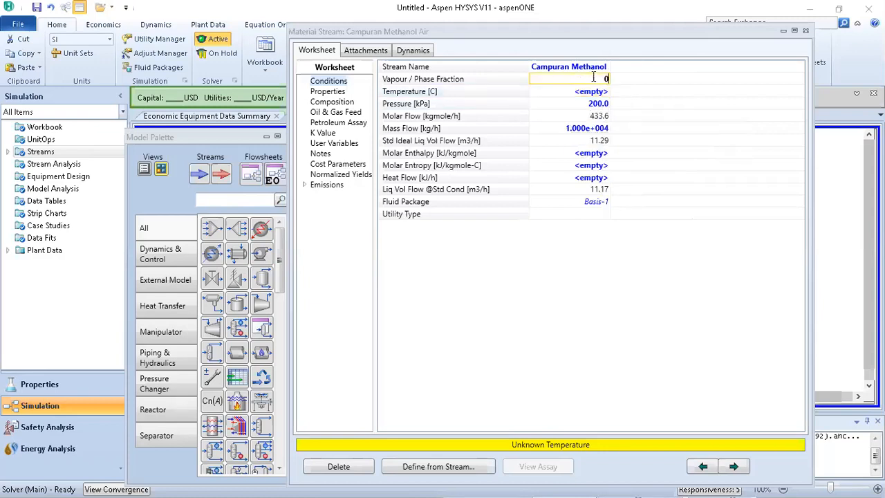
key("Return")
key("Return")
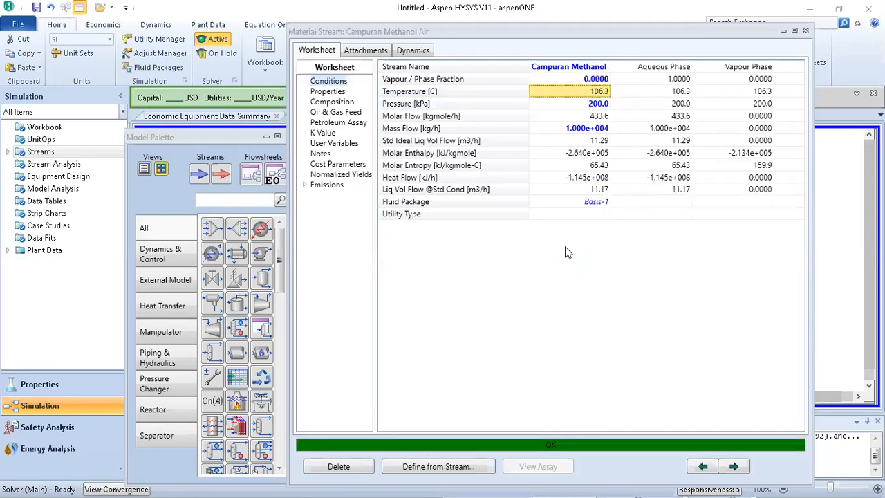
left_click(675, 69)
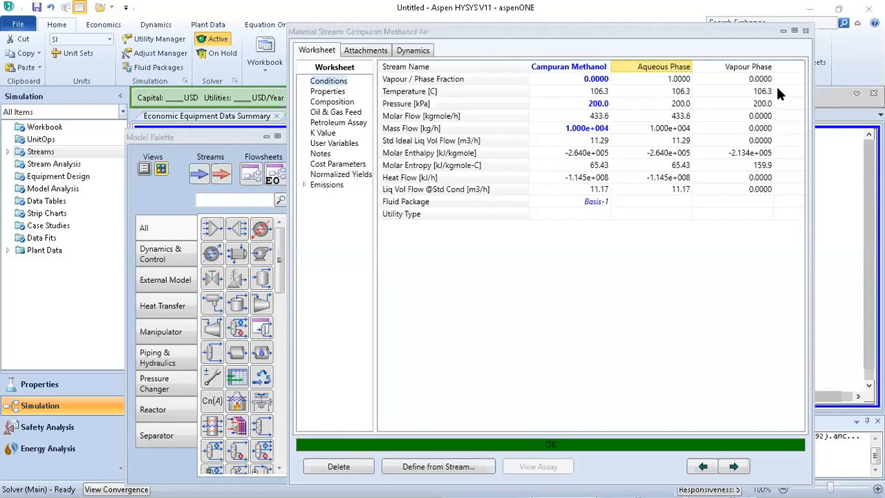
Set the vapour fraction of the Campuran Methanol Air stream to 1 and close the stream window
left_click(593, 81)
type("1")
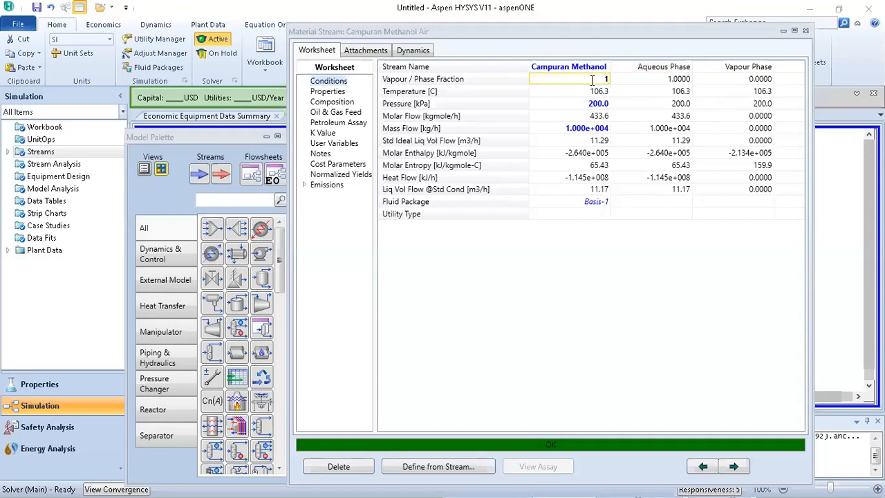
key("Return")
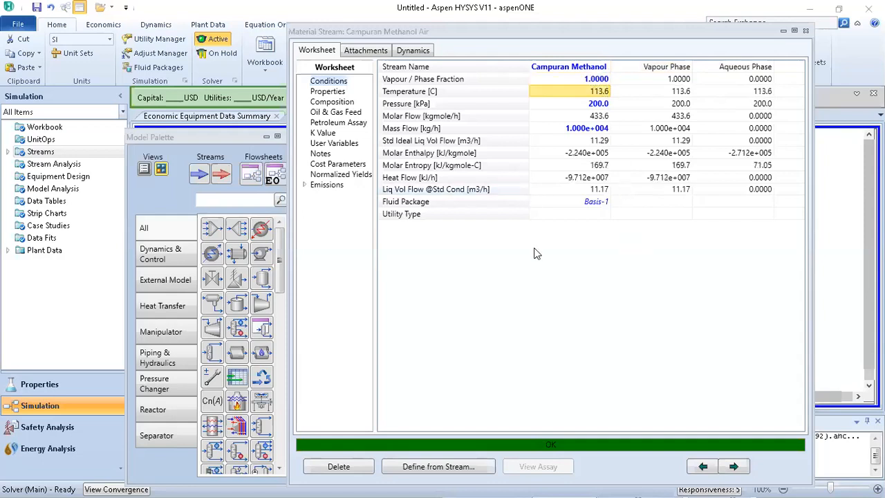
mouse_move(725, 114)
mouse_move(676, 98)
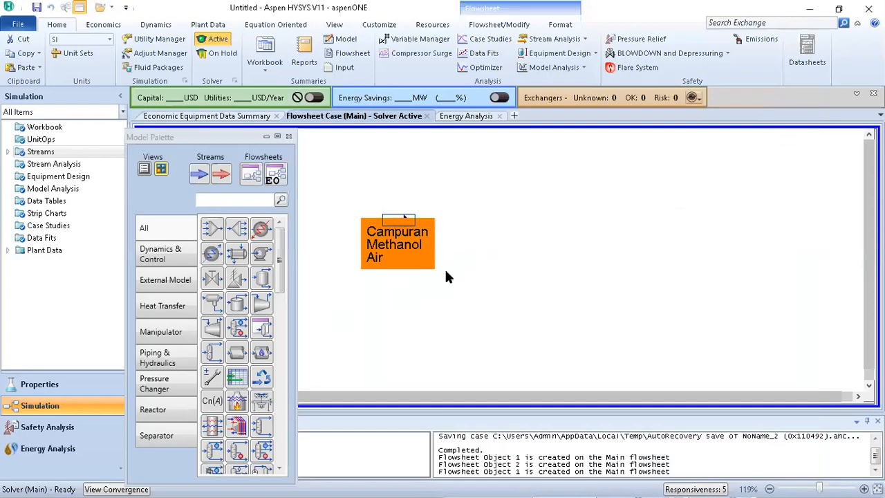
left_click(446, 277)
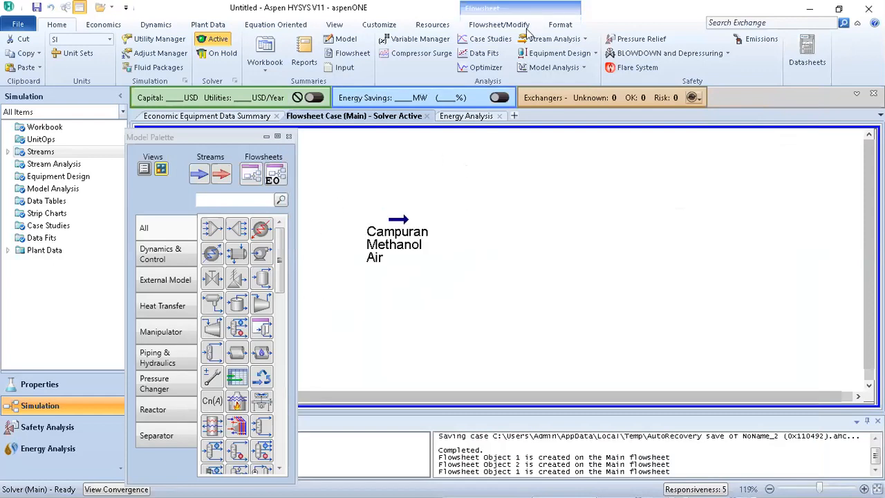
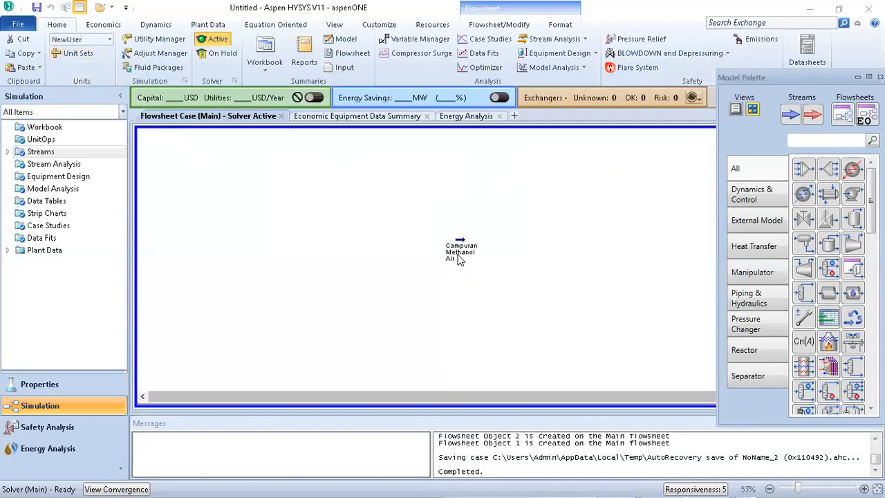
Review the conditions of the Campuran Methanol Air stream in the NewUser unit set and close its window
scroll(460, 257, "up", 1)
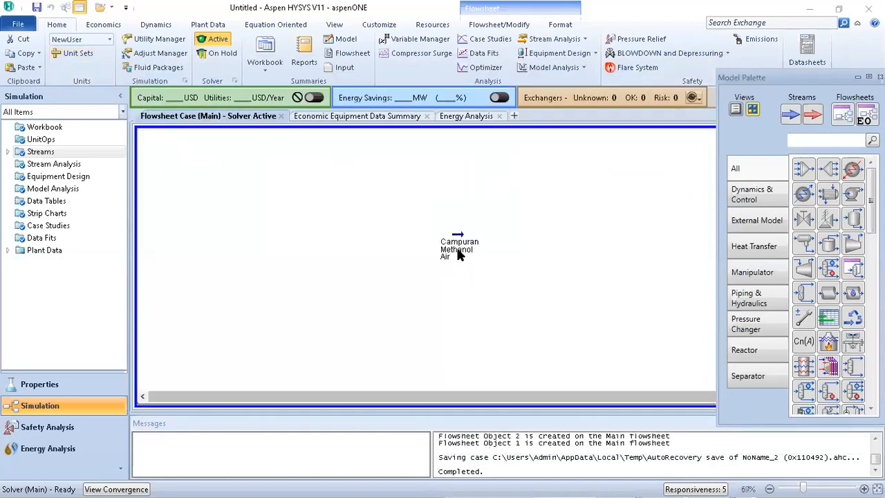
left_click(460, 254)
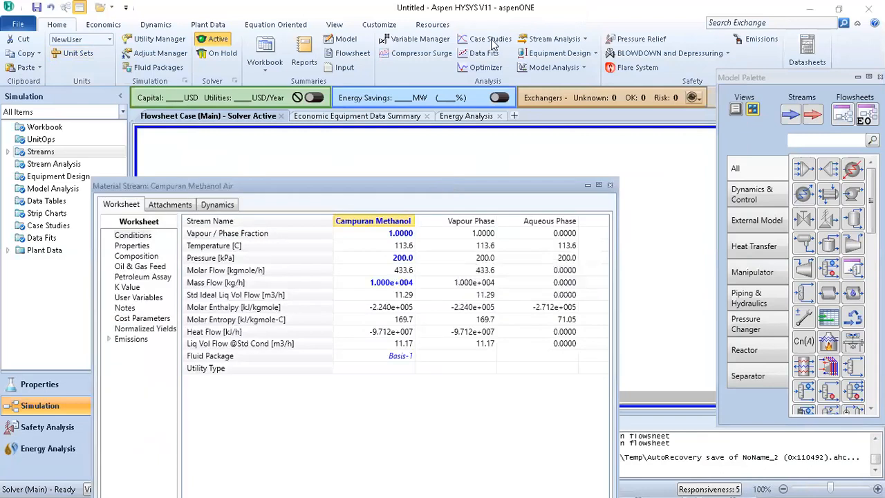
left_click_drag(446, 186, 494, 44)
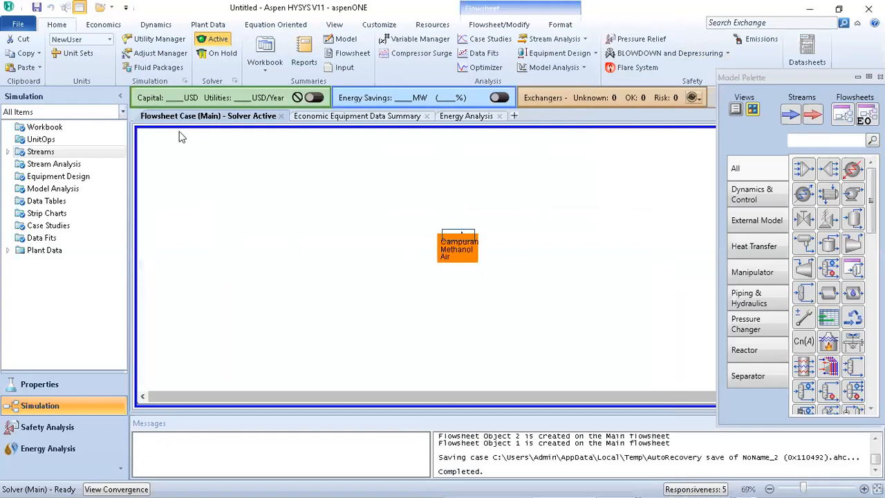
left_click(178, 136)
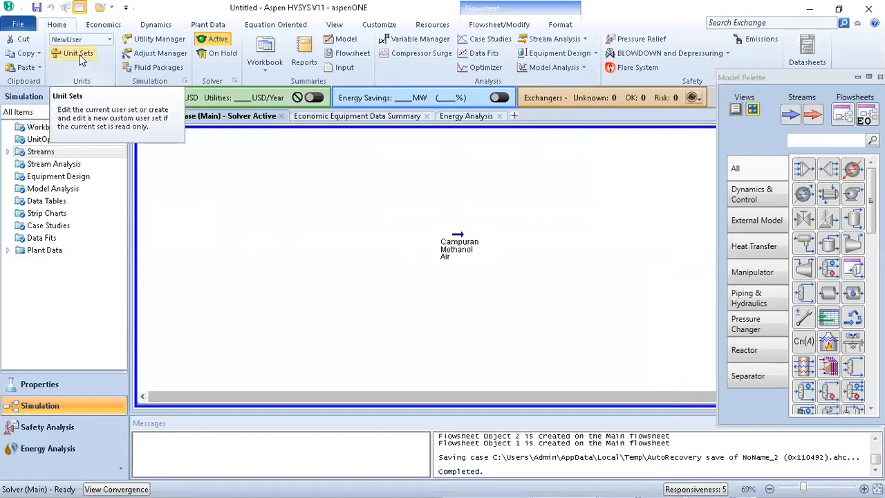
Switch the active unit set to Field and accept the units of measure settings
left_click(80, 57)
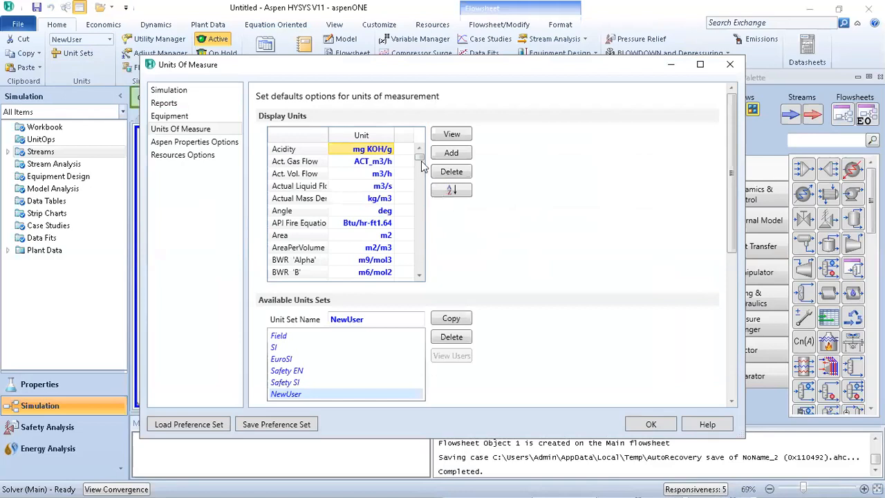
left_click_drag(420, 155, 419, 154)
left_click(283, 336)
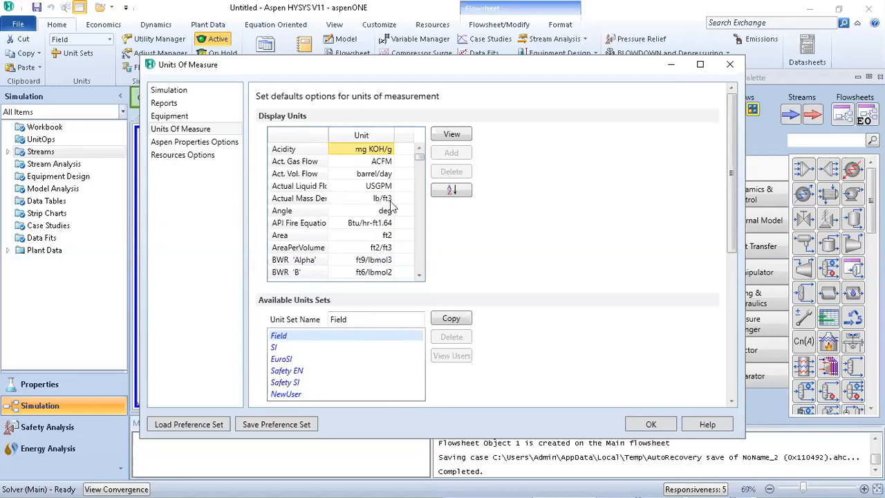
left_click(648, 424)
left_click(648, 425)
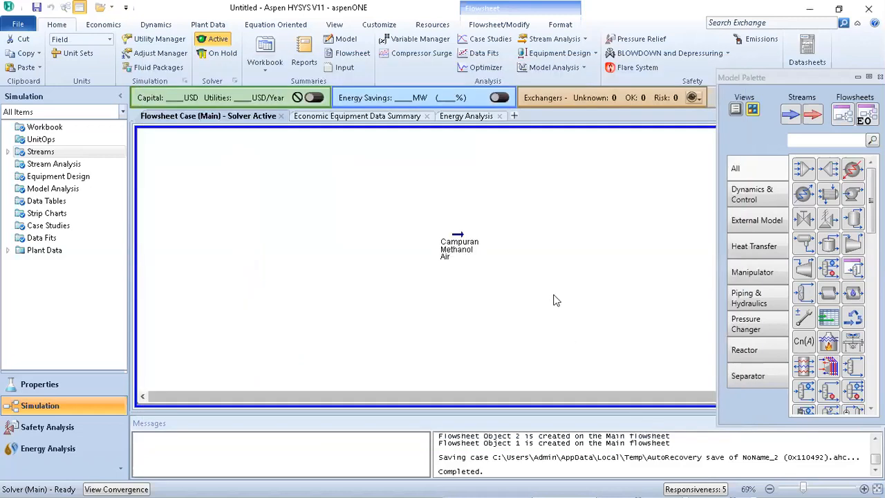
Review the Campuran Methanol Air stream conditions in Field units and close the stream window
mouse_move(457, 248)
left_click(457, 249)
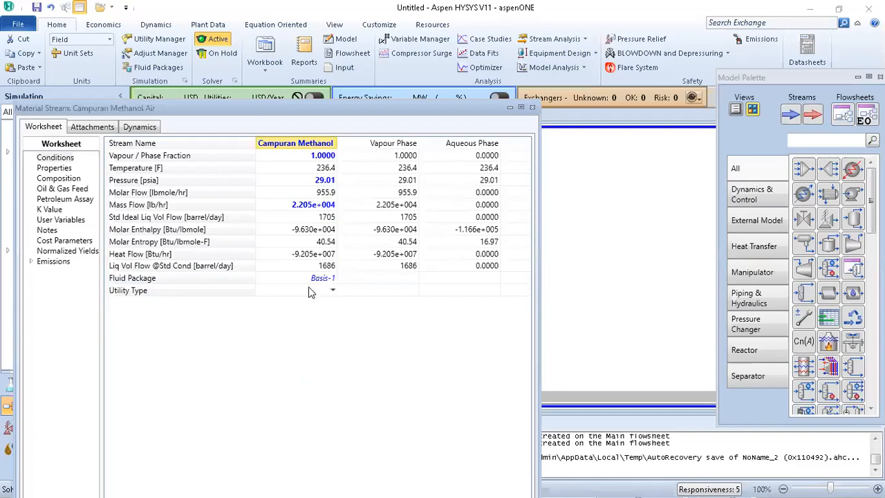
left_click(532, 108)
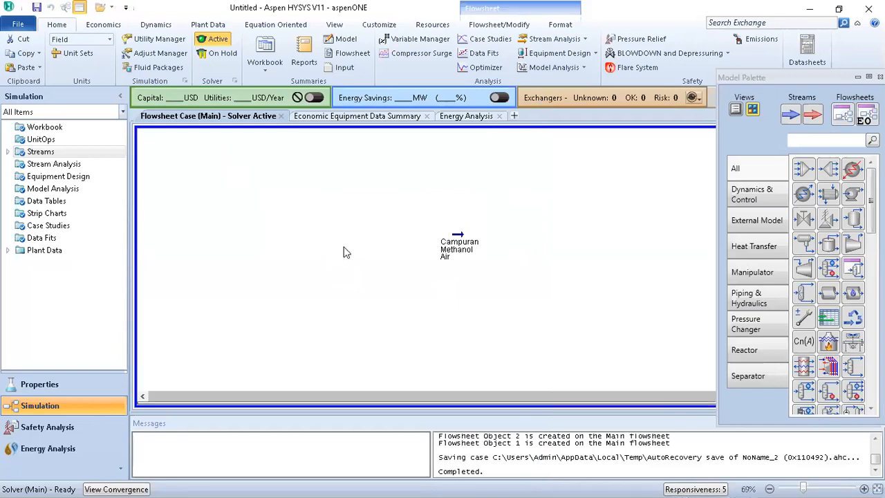
Create a custom unit set by copying the Field set and name it Proyek 1
left_click(69, 55)
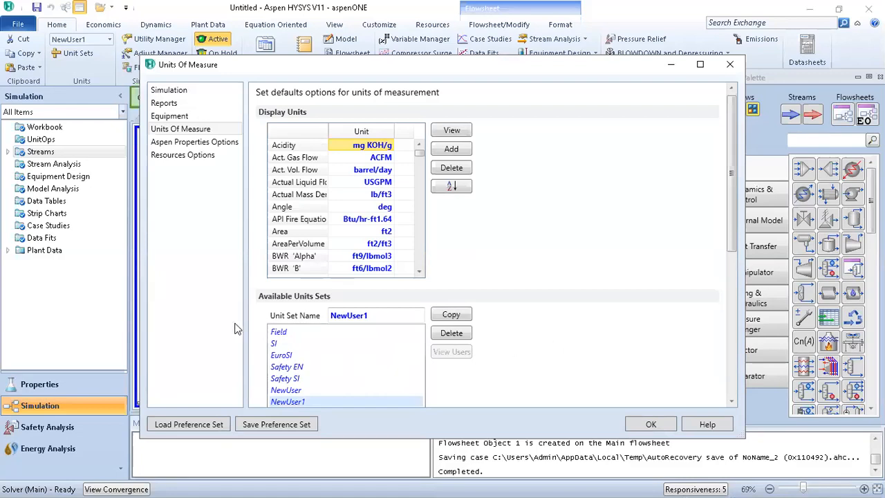
left_click(285, 333)
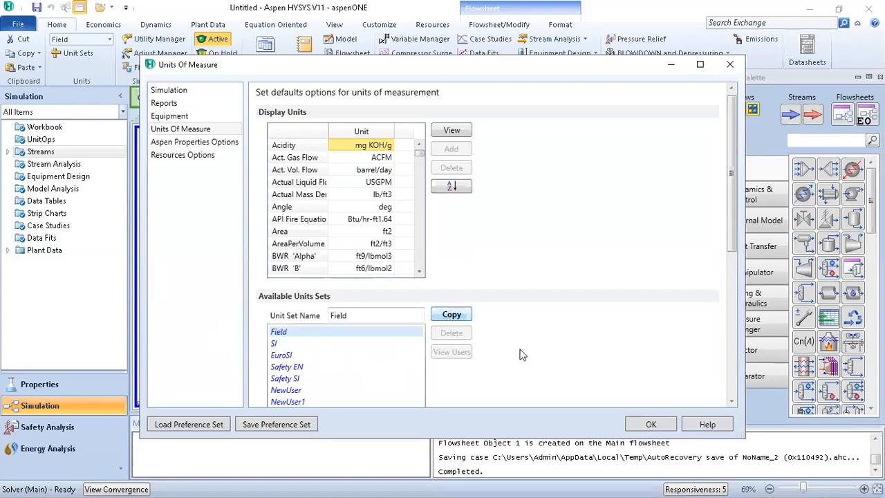
left_click(453, 312)
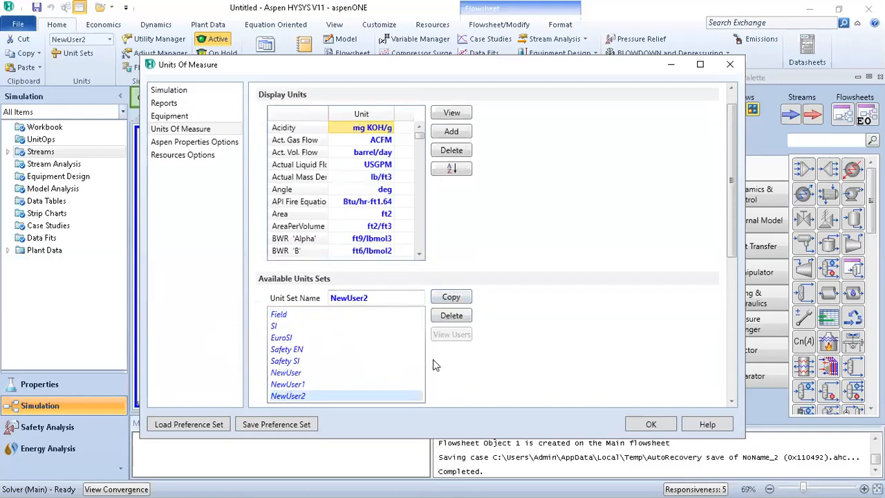
left_click(391, 298)
key("BackSpace")
type("r")
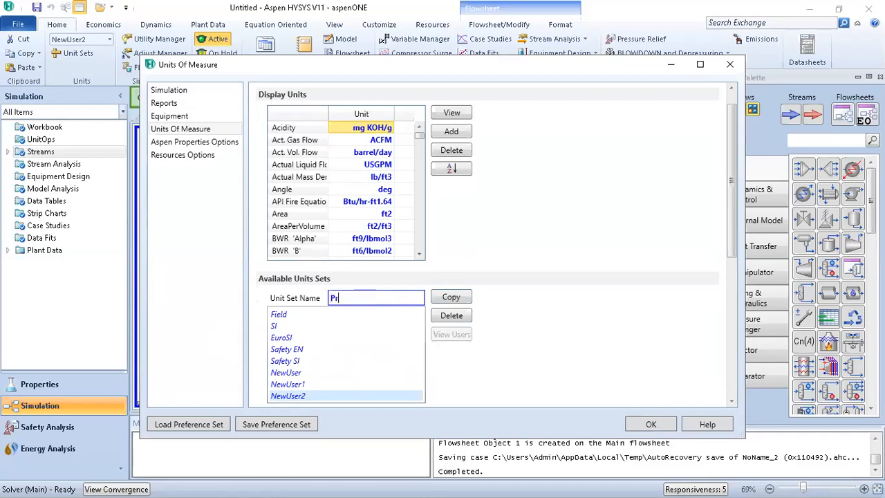
type("oyek 1")
key("Return")
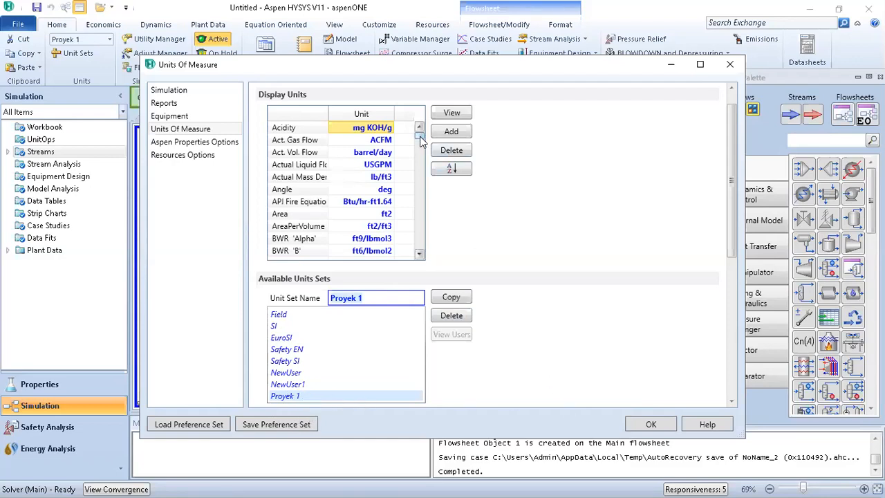
Set the Mass Flow unit of the Proyek 1 unit set to kg/h
left_click_drag(420, 138, 421, 197)
left_click(384, 229)
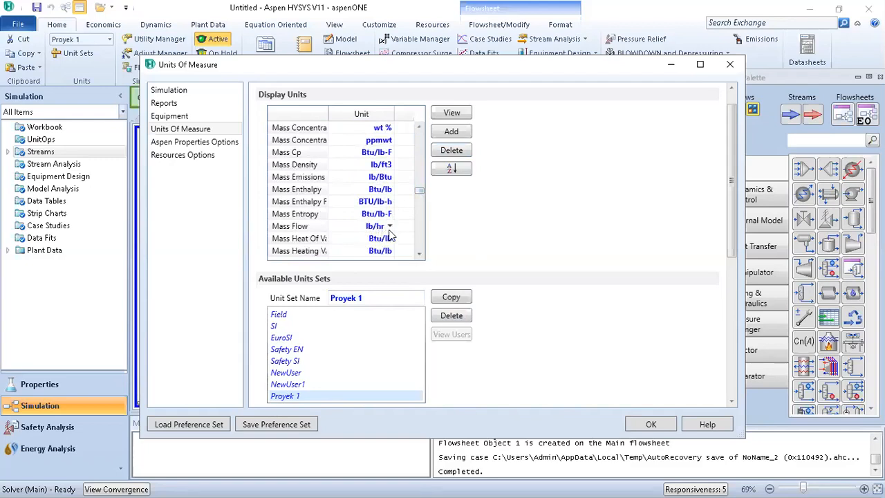
left_click(391, 227)
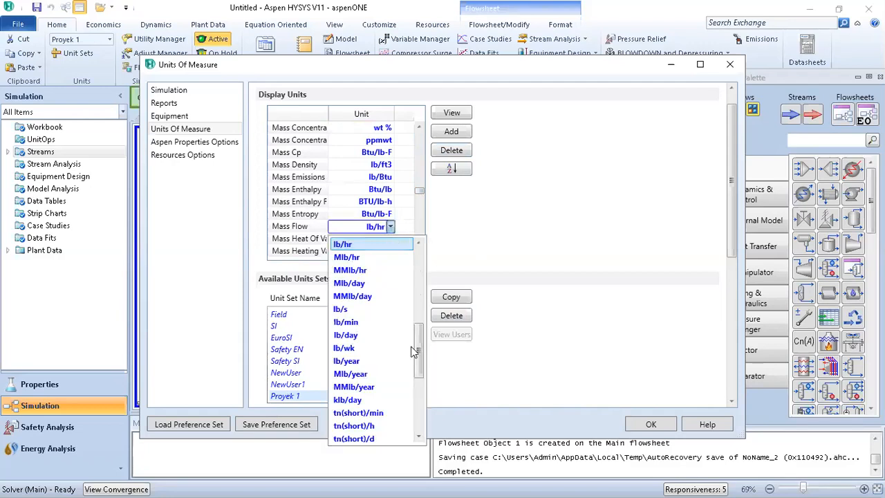
scroll(411, 354, "down", 3)
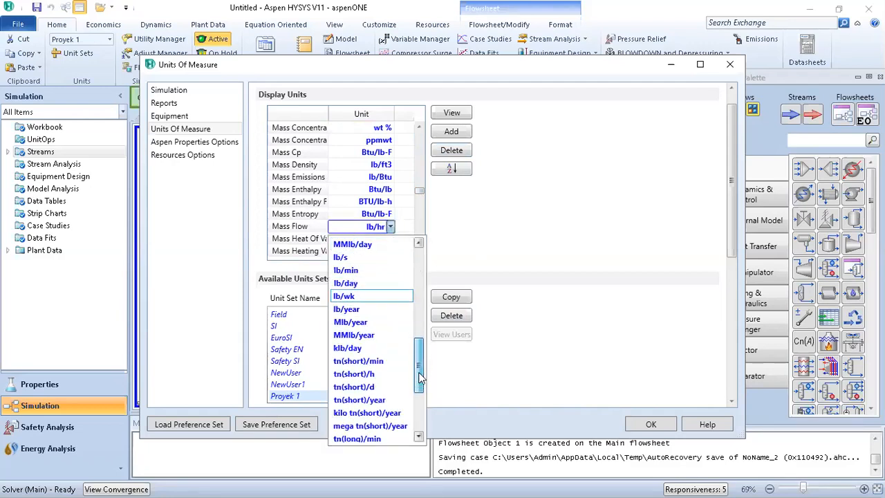
left_click_drag(419, 383, 418, 270)
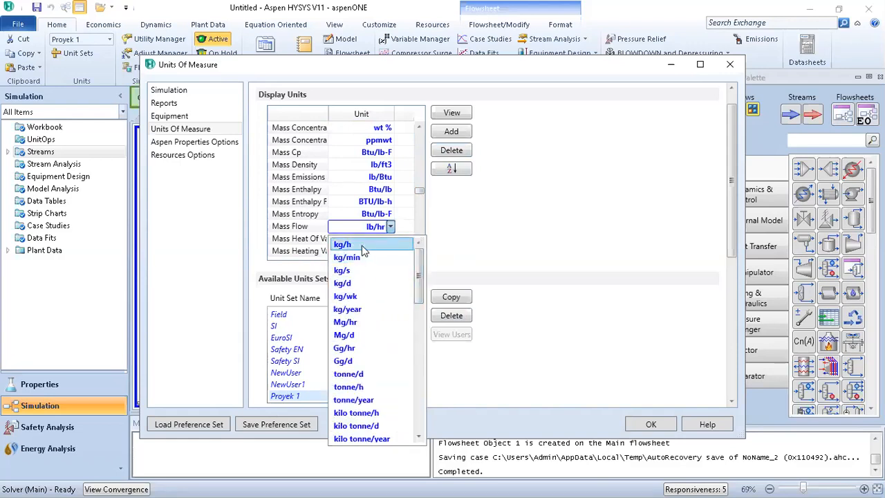
left_click(361, 246)
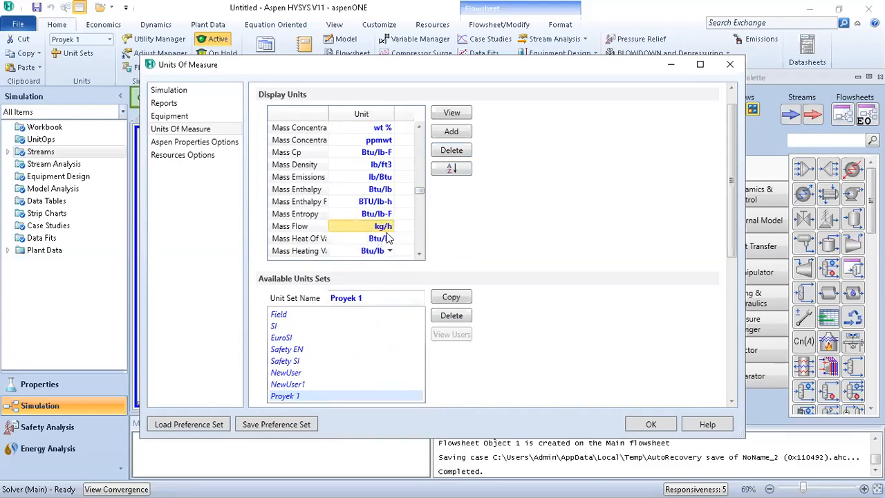
left_click(344, 228)
left_click(345, 229)
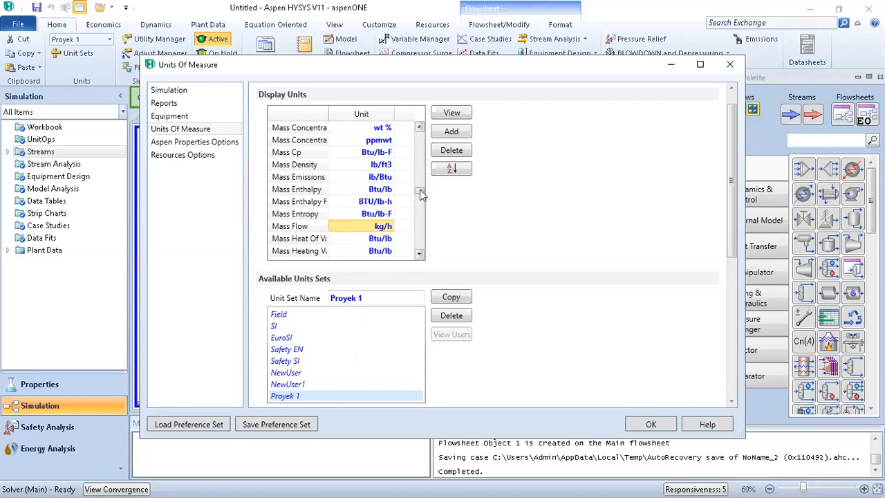
Set the Molar Flow unit of the Proyek 1 unit set to kgmole/h and accept the units settings
left_click_drag(420, 189, 419, 199)
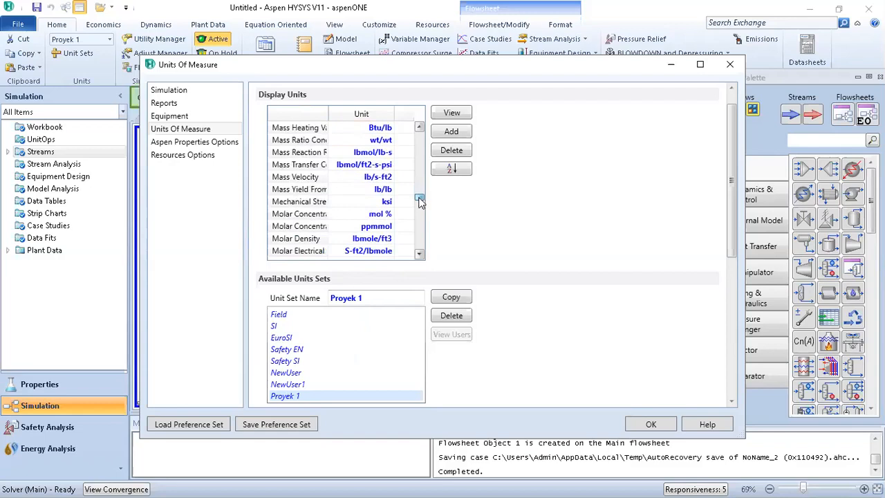
scroll(373, 222, "down", 2)
left_click(378, 226)
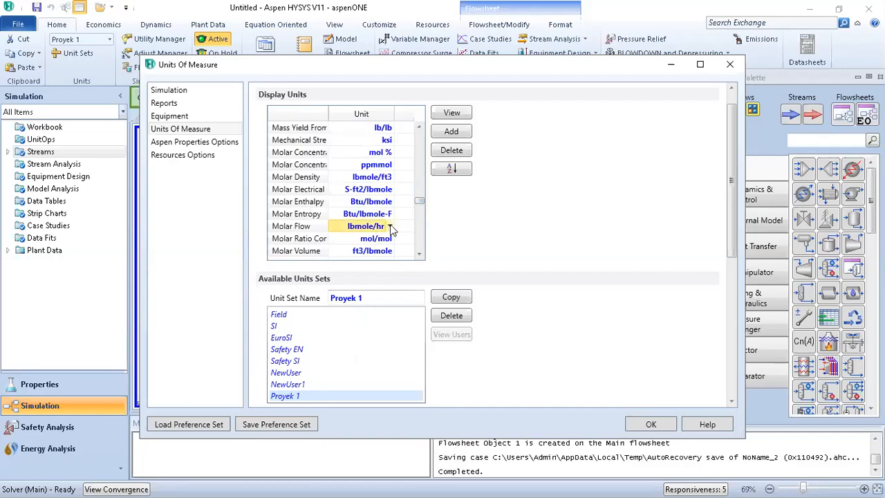
left_click(391, 227)
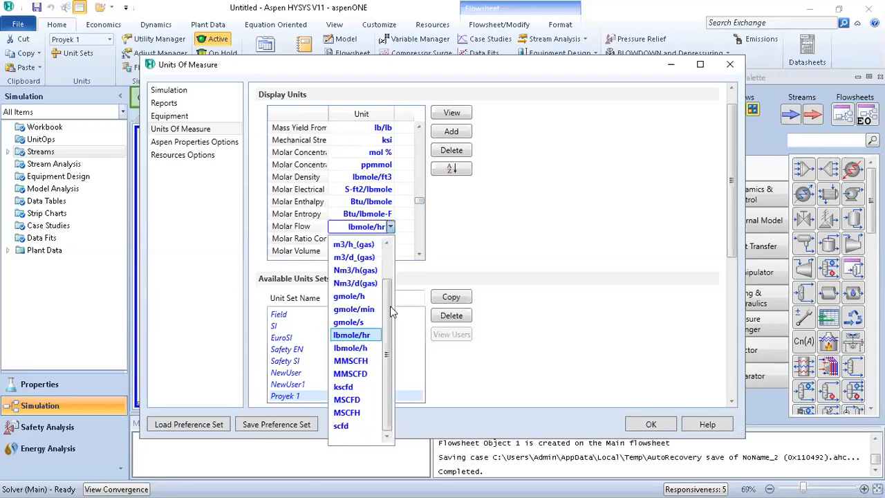
scroll(390, 282, "up", 1)
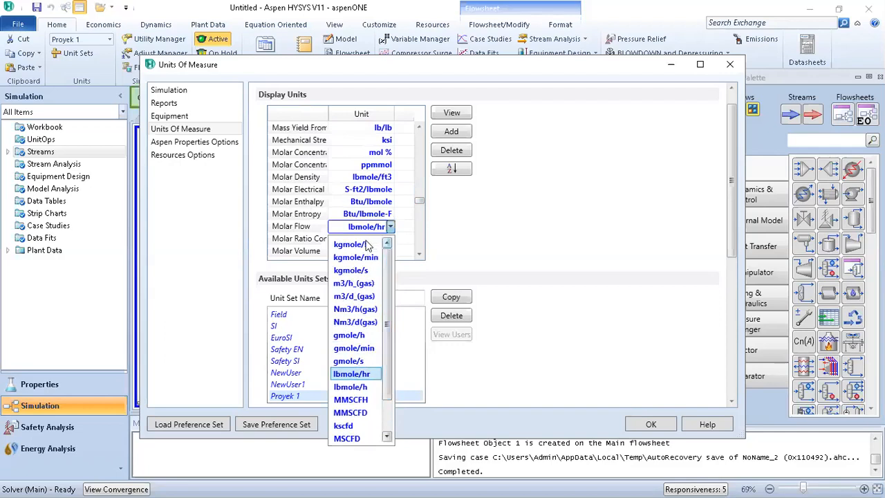
left_click(368, 245)
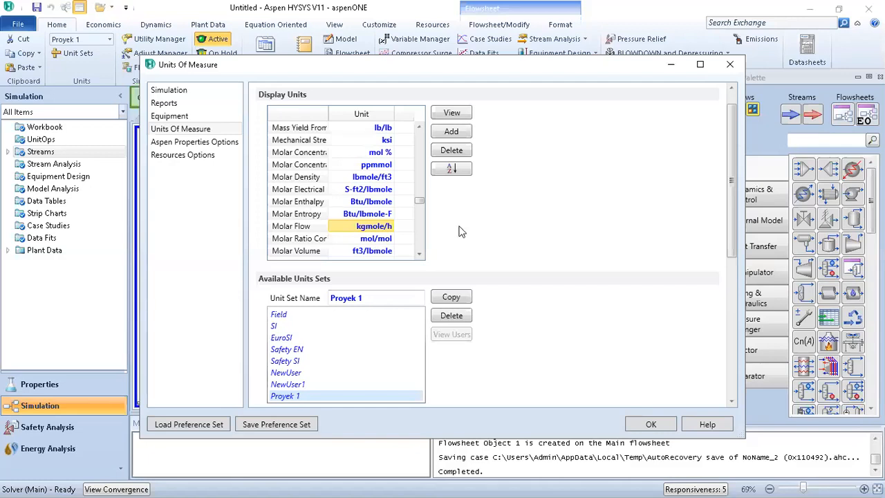
key("Return")
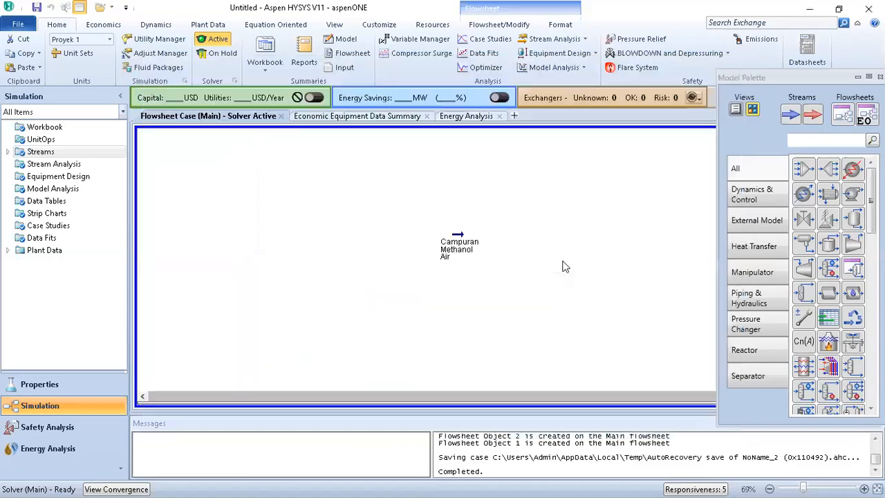
Review the Campuran Methanol Air stream conditions in Proyek 1 units and close the stream window
mouse_move(455, 249)
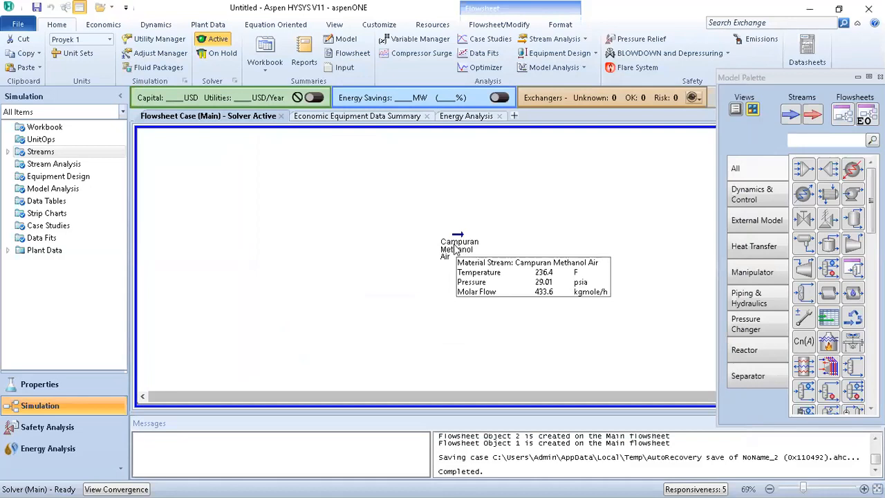
left_click(455, 249)
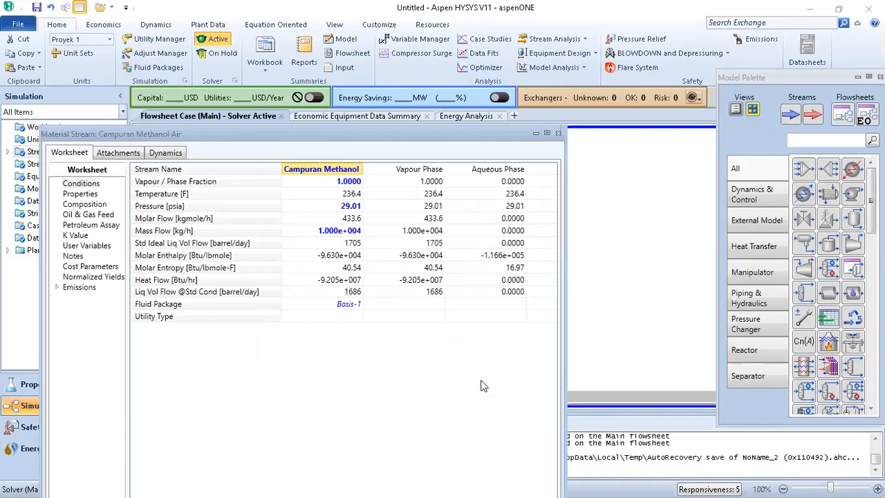
left_click(560, 133)
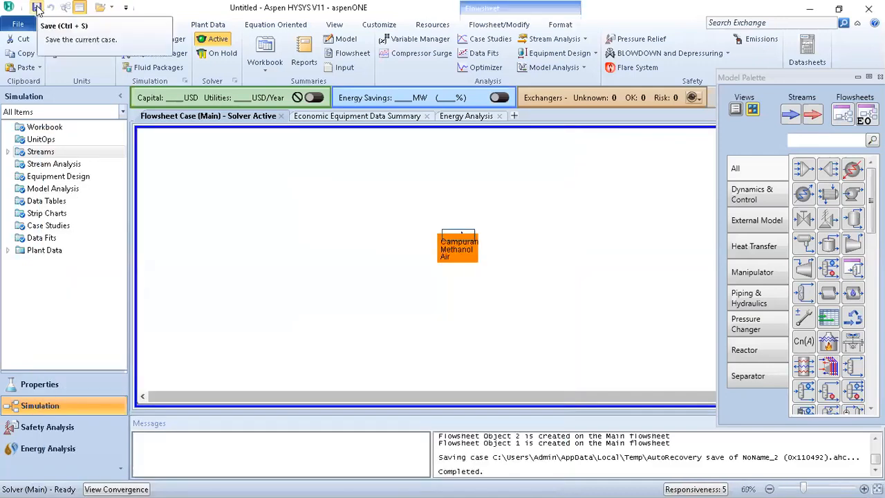
Save the case in the Documents folder as a HYSYS simulation case named Aspen traning
left_click(37, 7)
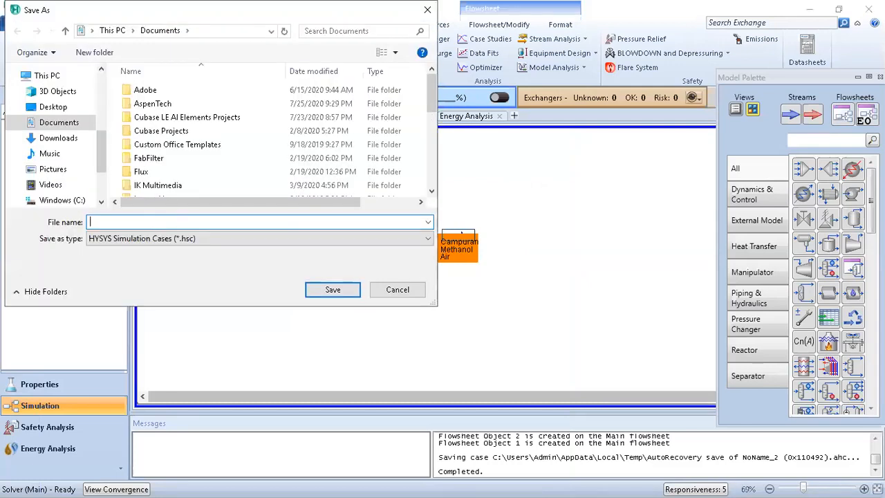
type("Aspen traning")
left_click(322, 292)
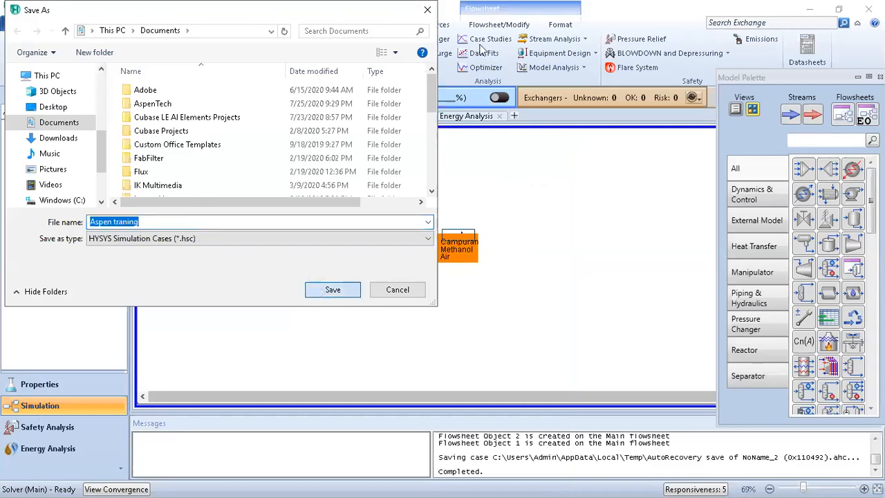
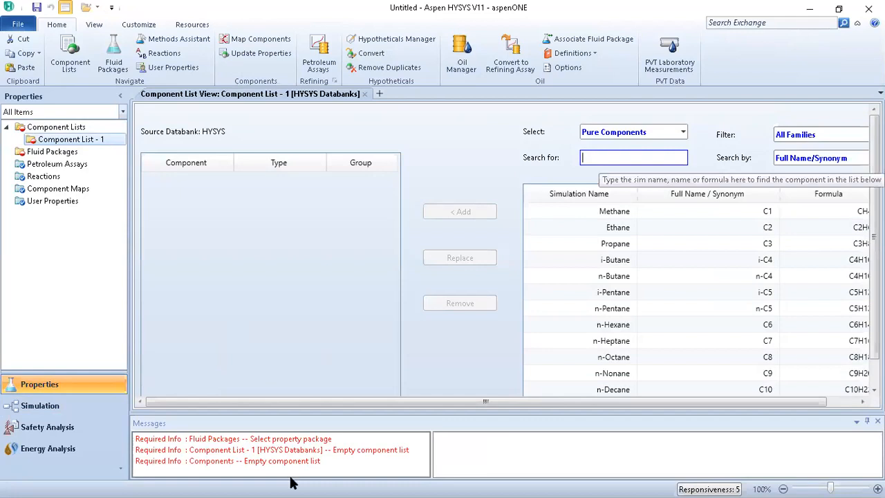
Find Methanol in the HYSYS databank by name and add it to Component List - 1
type("meth")
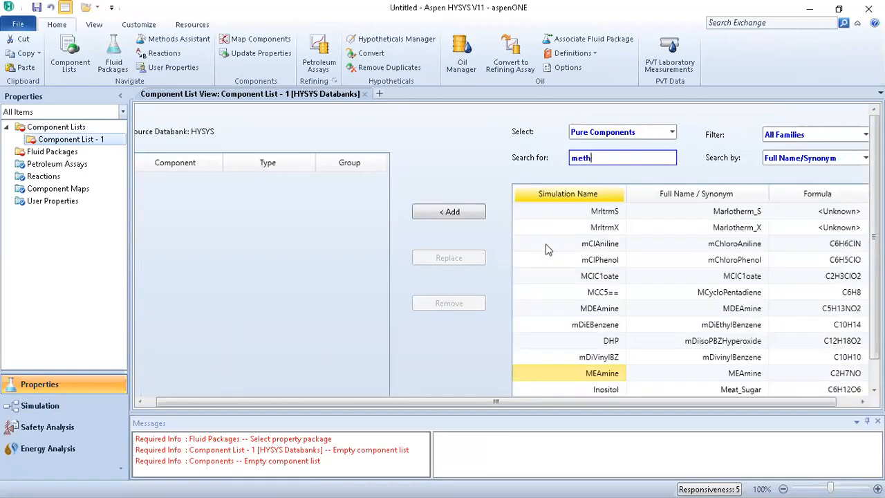
type("ano")
left_click(593, 215)
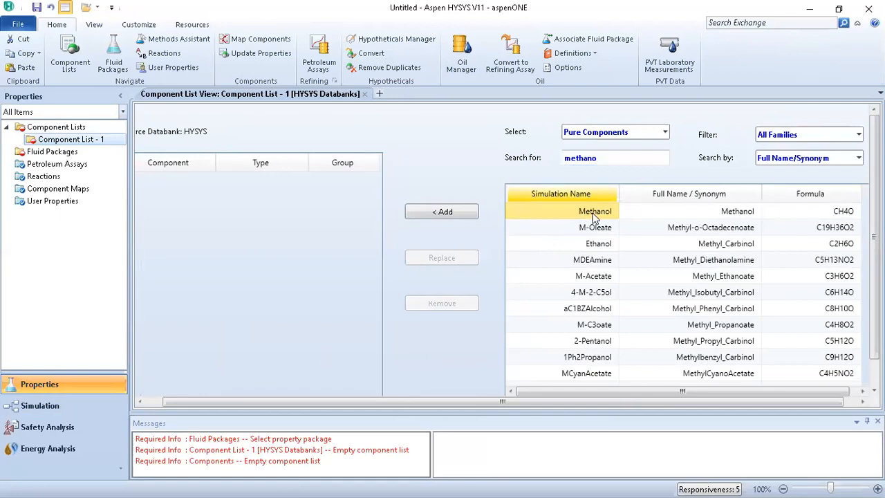
left_click(457, 213)
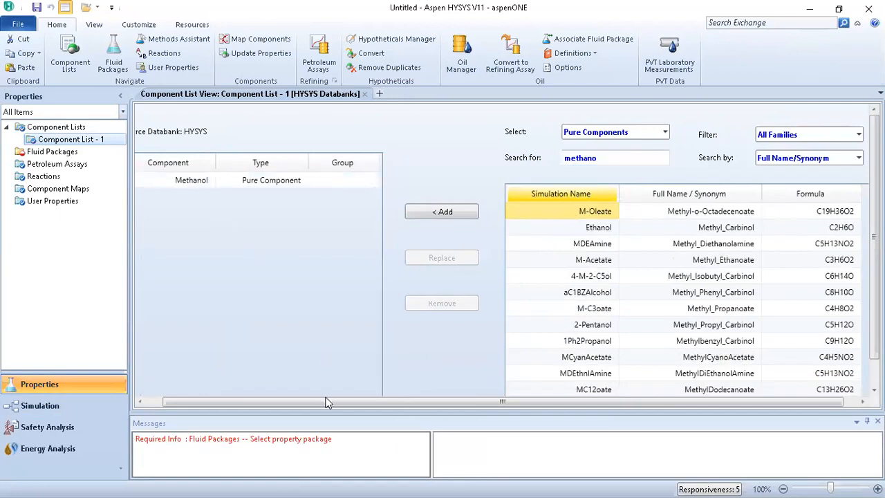
left_click_drag(328, 402, 308, 402)
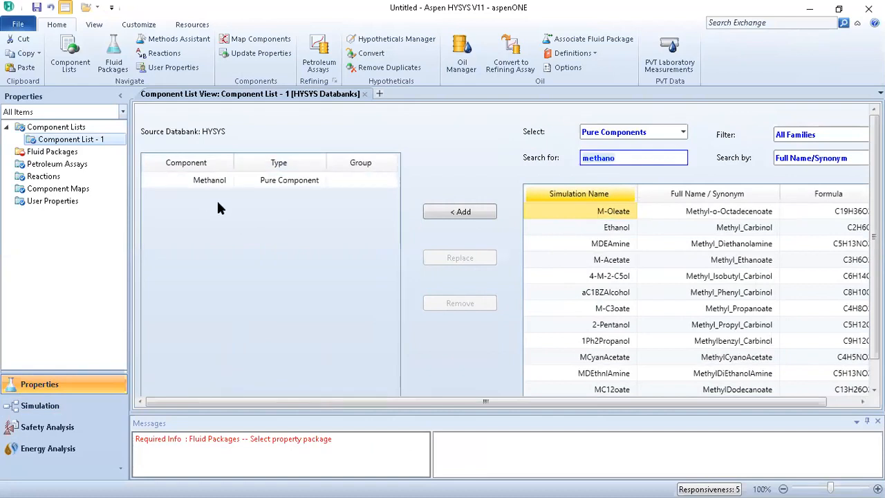
Add a fluid package for Component List - 1 and choose Peng-Robinson as its property package
left_click(68, 151)
left_click(178, 364)
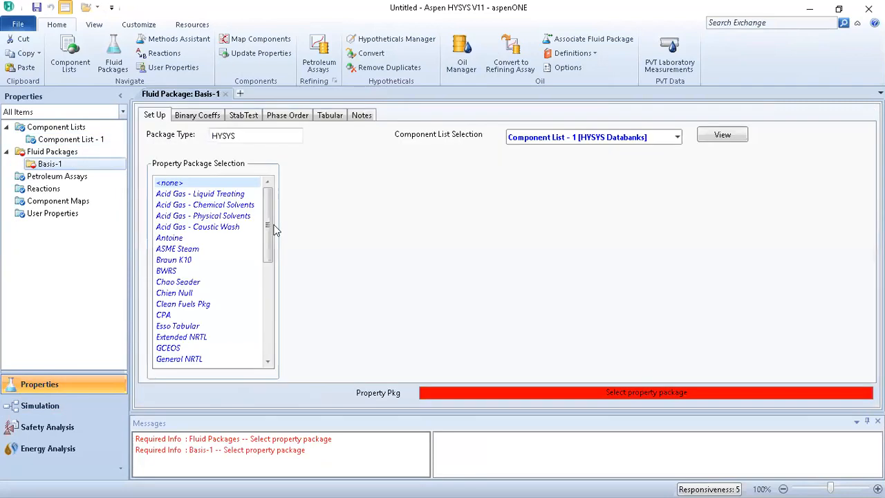
left_click_drag(271, 223, 272, 330)
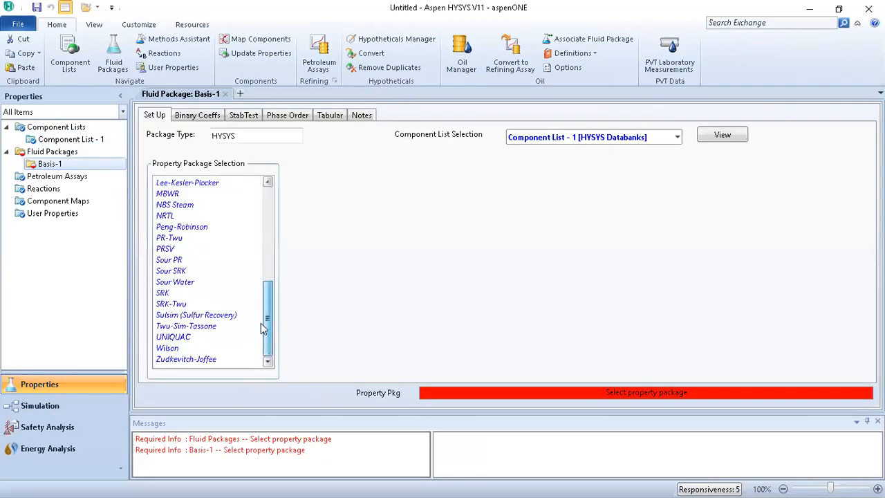
left_click(197, 228)
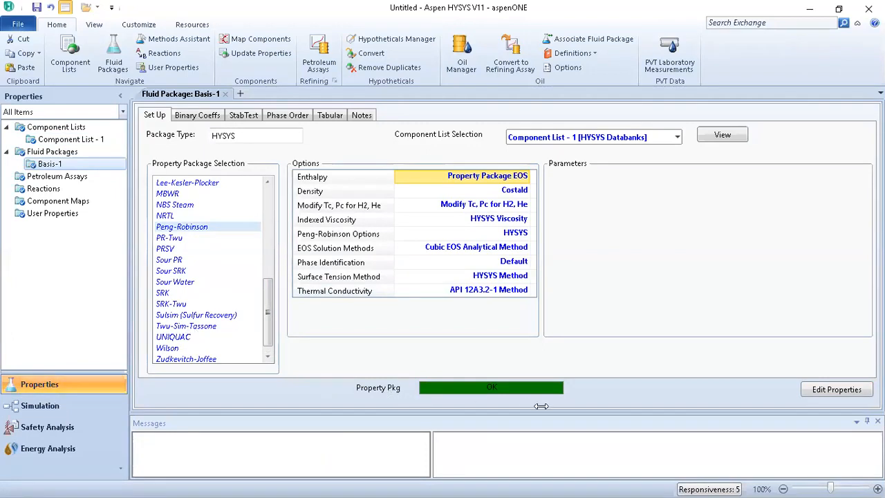
Switch to the Simulation environment, place a material stream on the flowsheet and open its properties
left_click(51, 406)
left_click(793, 115)
left_click(406, 215)
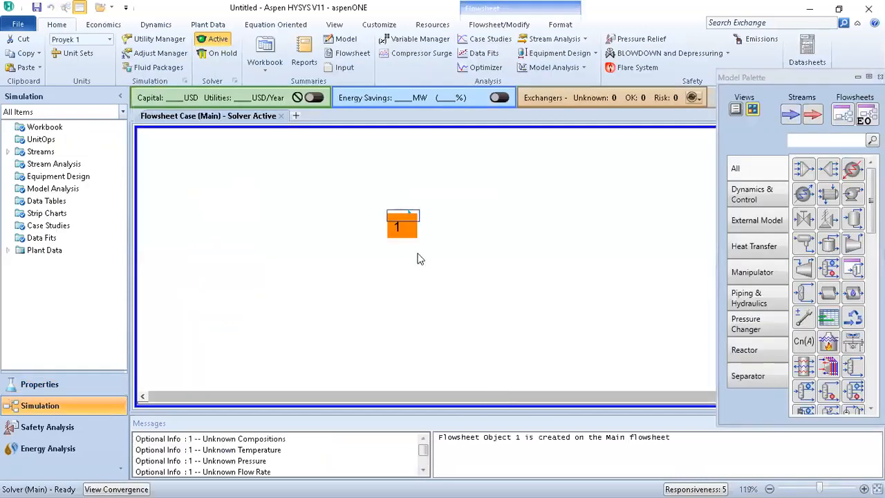
double_click(406, 219)
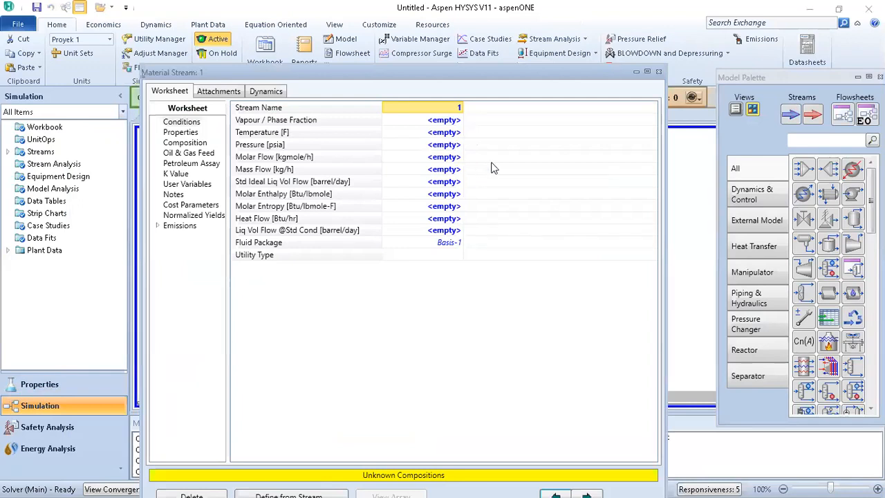
Set the pressure of material stream 1 to 2 bar
left_click(443, 146)
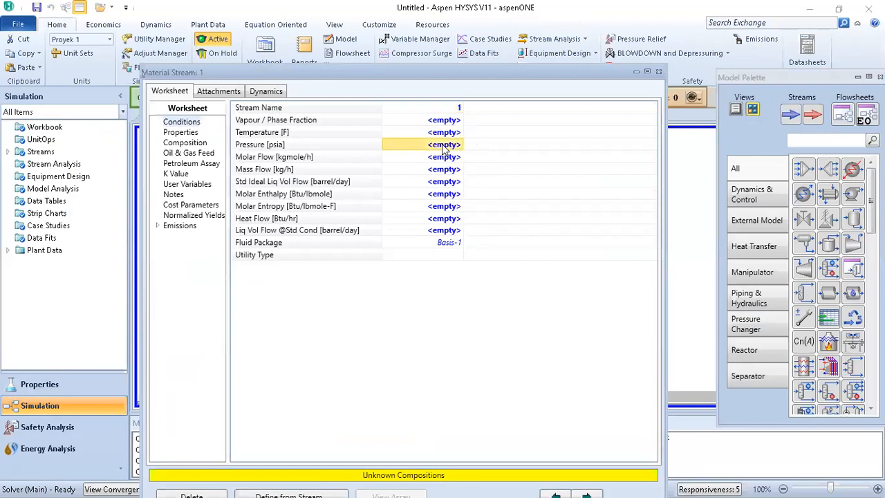
type("2")
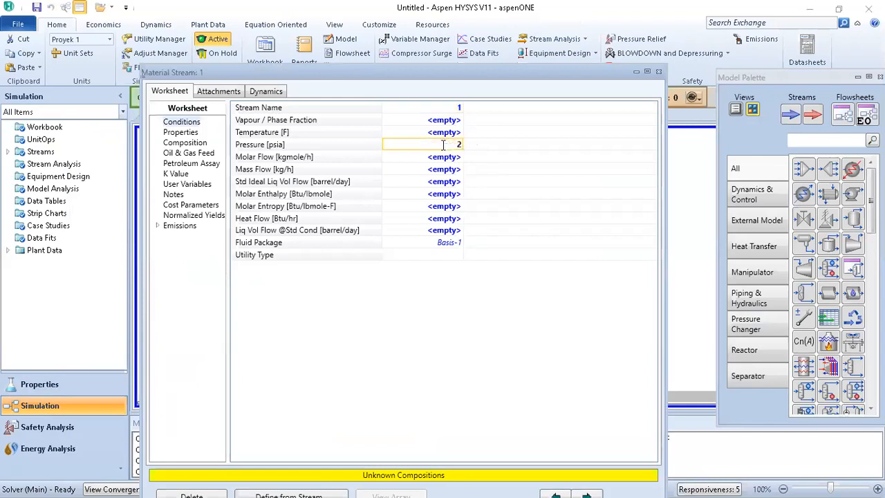
left_click(528, 146)
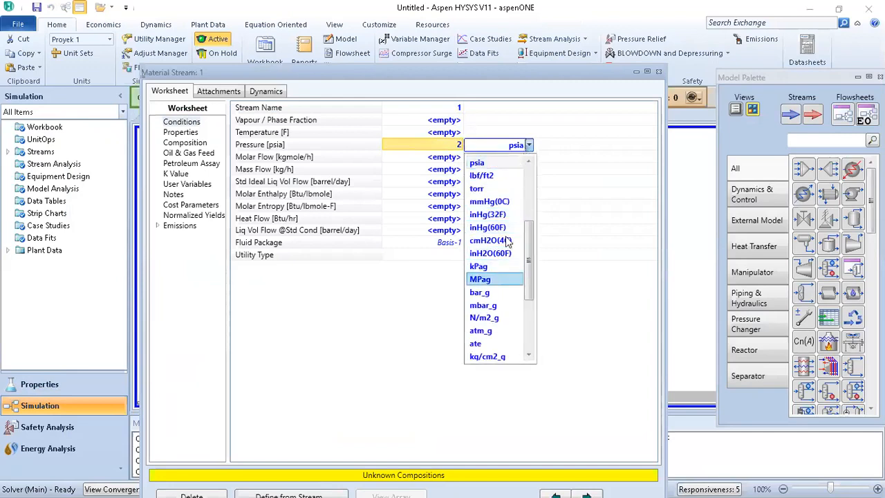
left_click_drag(531, 263, 533, 212)
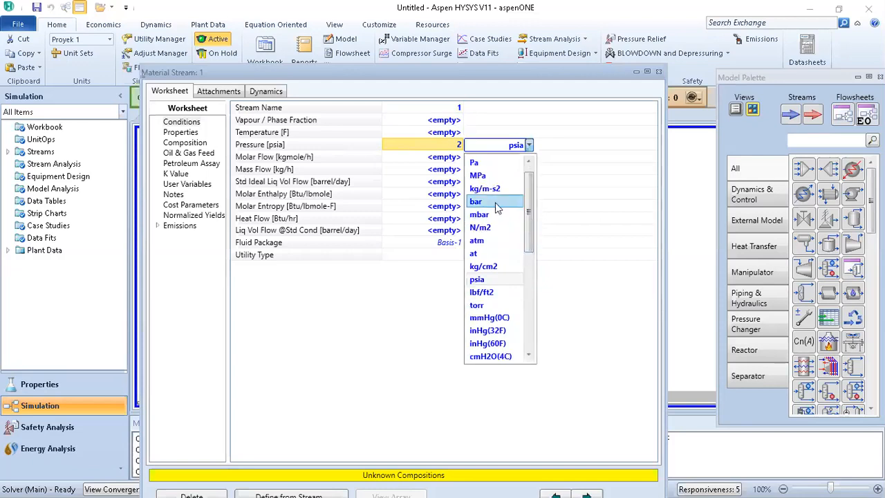
left_click(497, 207)
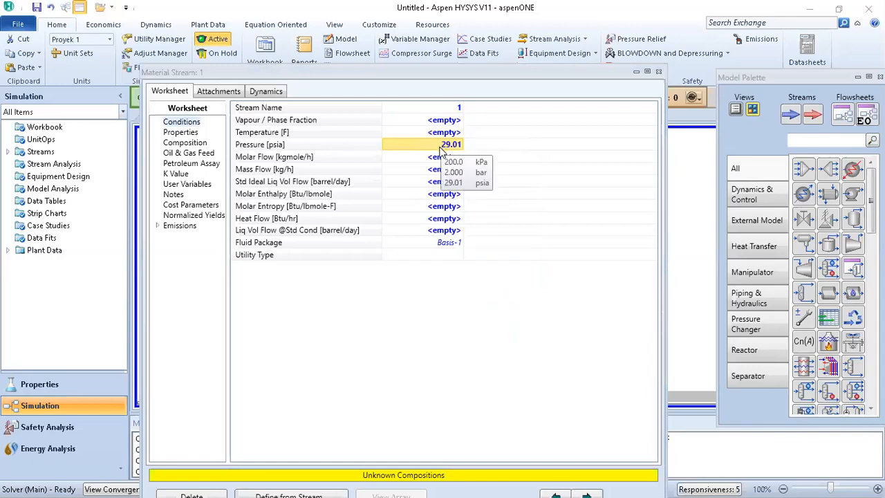
Set stream 1's vapour fraction to 0 and its mass flow to 100 kg/h
left_click(440, 123)
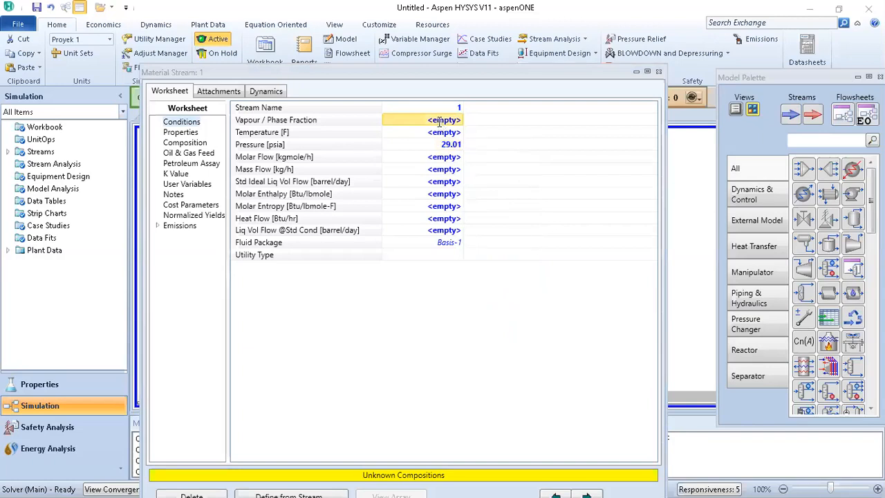
type("0")
key("Return")
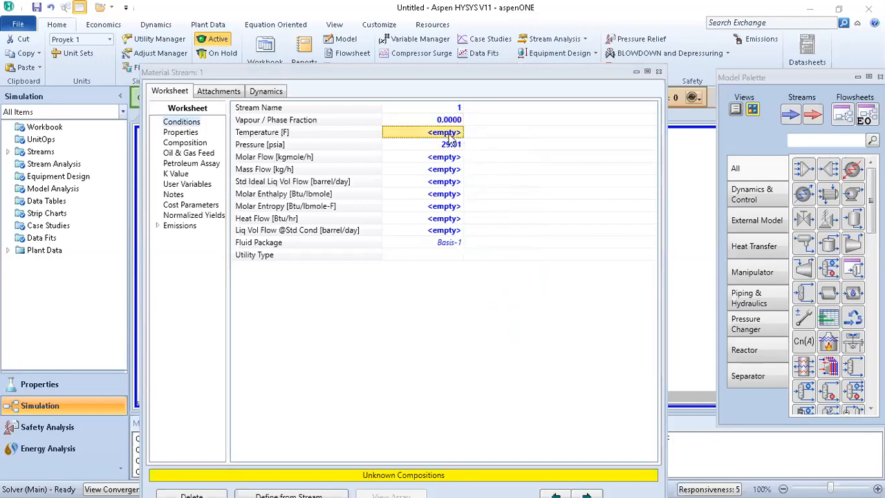
left_click(440, 170)
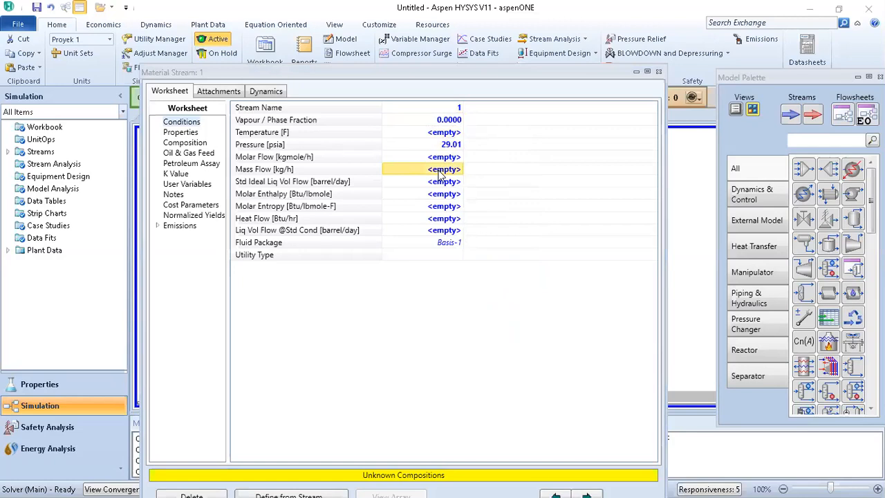
type("100")
key("Return")
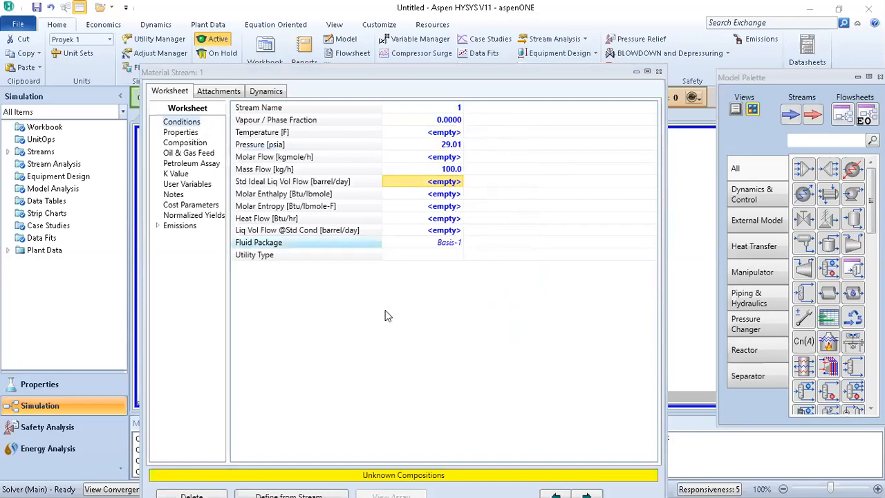
Set methanol's mole fraction to 1 in the composition of material stream 1
left_click(185, 143)
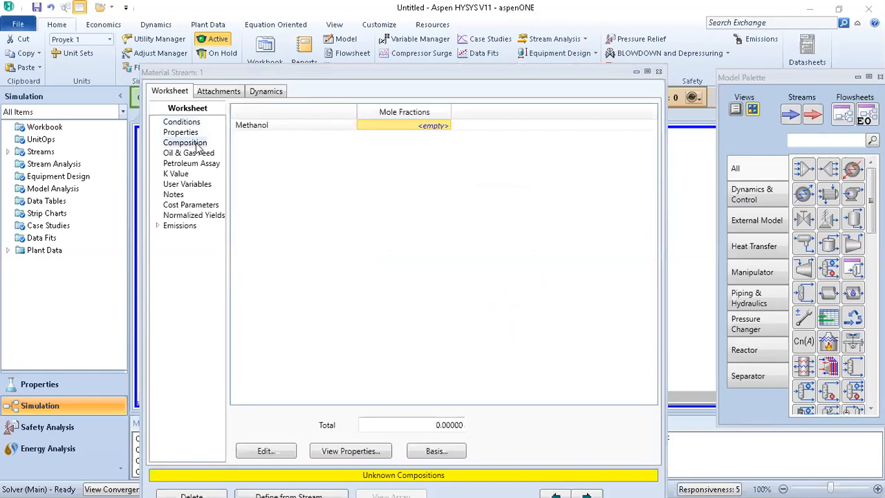
left_click(265, 451)
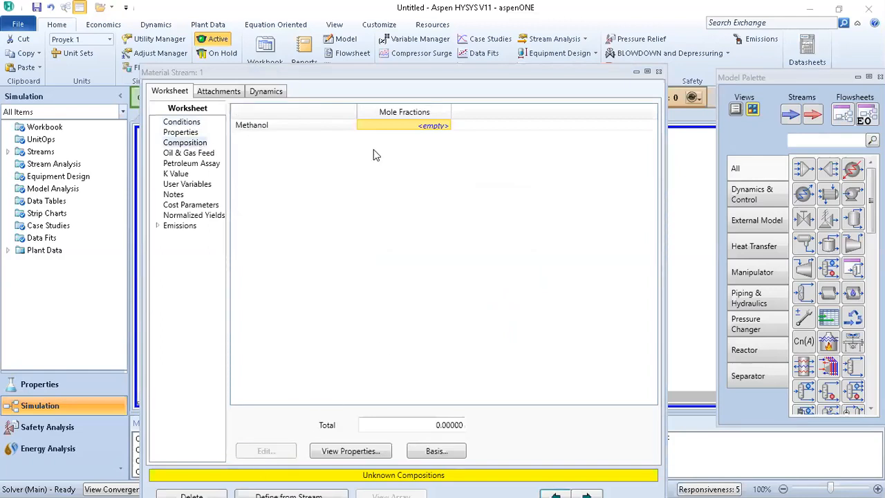
double_click(414, 131)
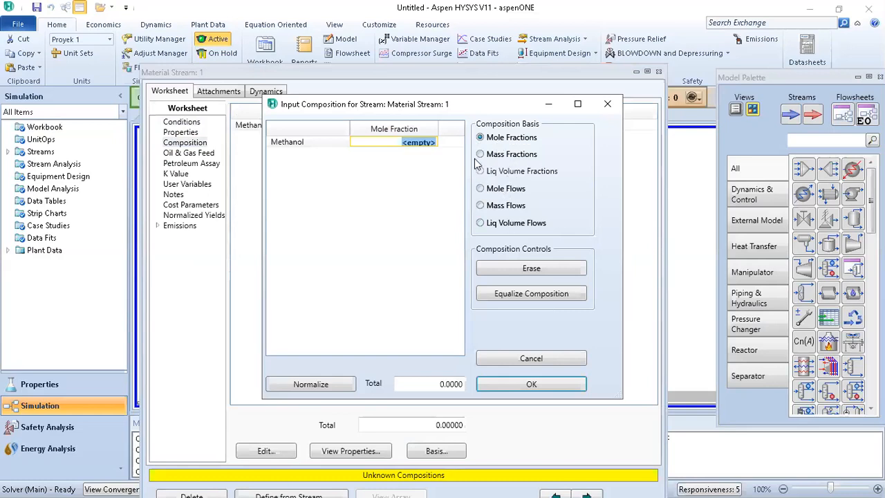
double_click(427, 143)
left_click(520, 385)
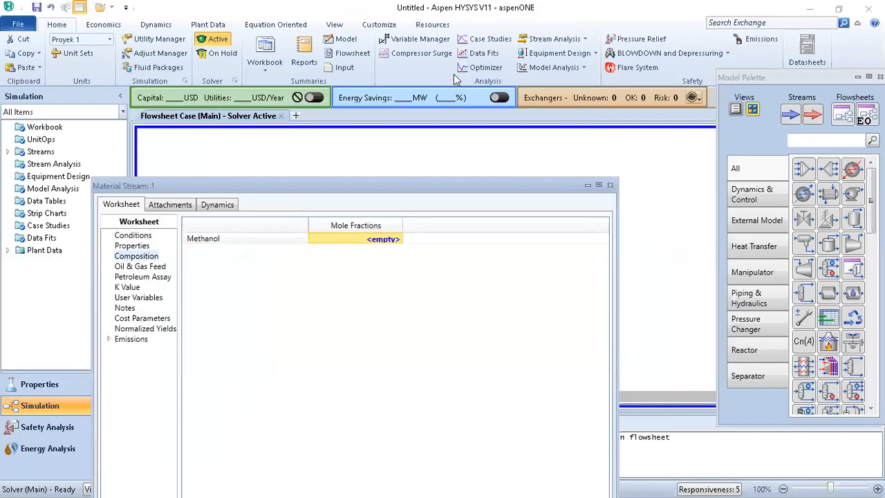
left_click(288, 430)
type("1")
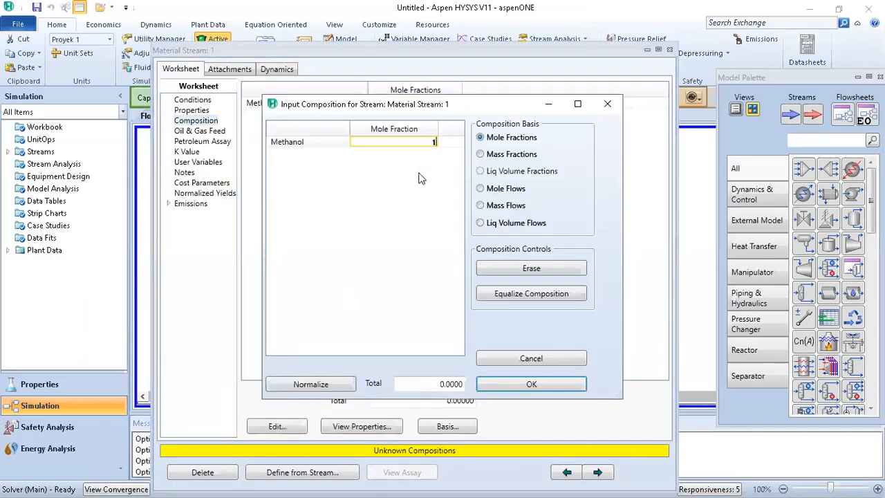
left_click(530, 383)
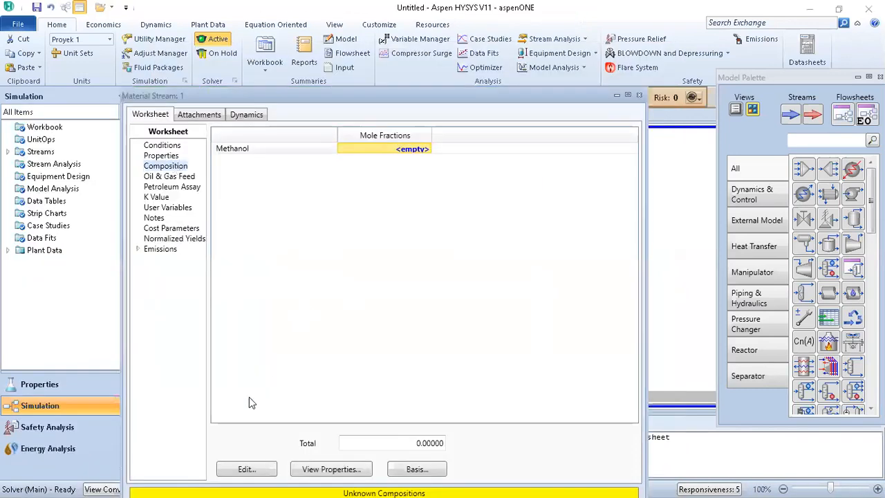
left_click(423, 148)
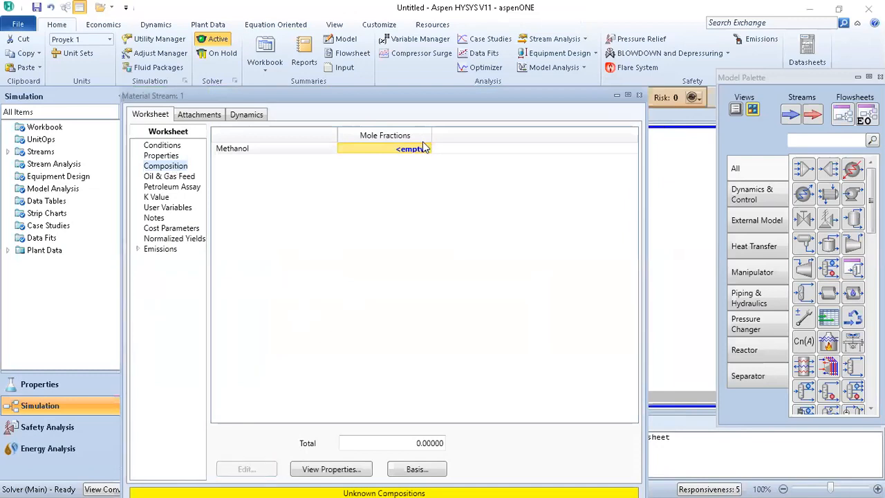
double_click(424, 148)
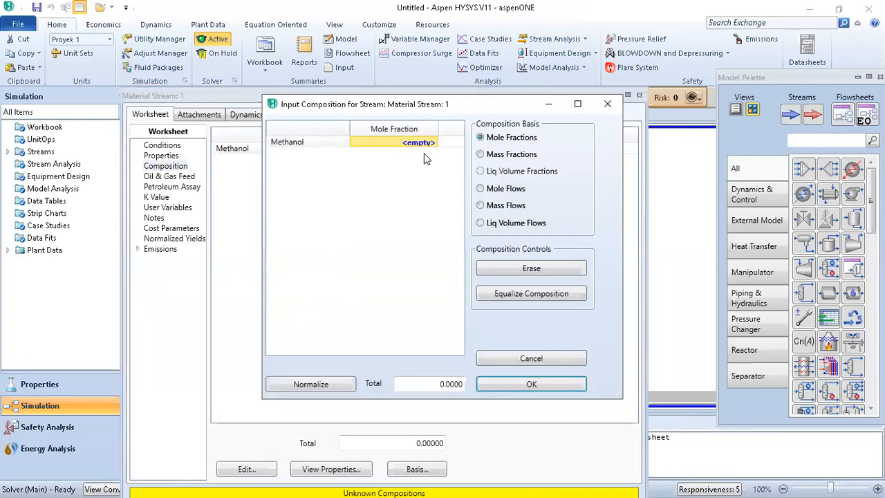
type("1")
key("Return")
left_click(502, 386)
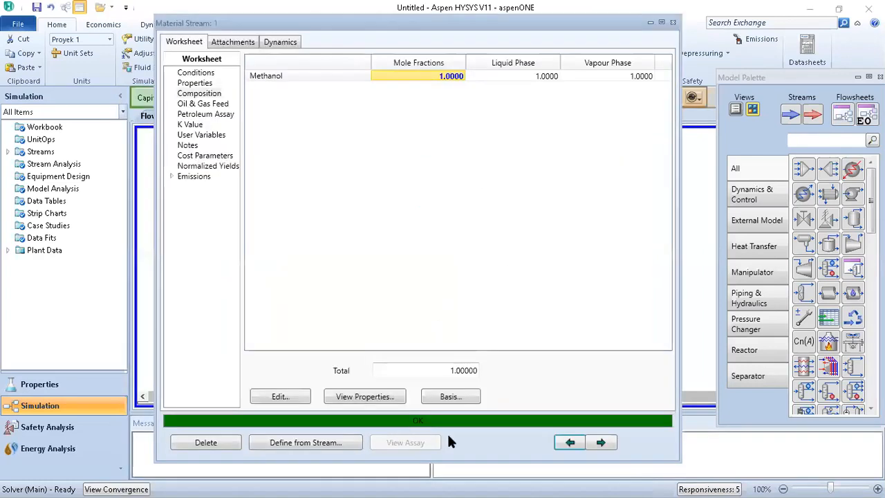
Set the vapour fraction of material stream 1 to 1 in its conditions and close the stream window
left_click(200, 73)
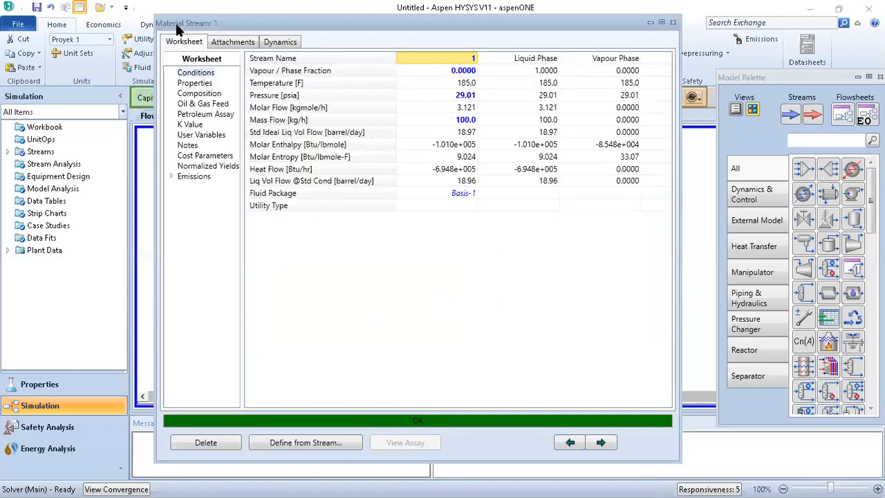
left_click_drag(175, 21, 177, 62)
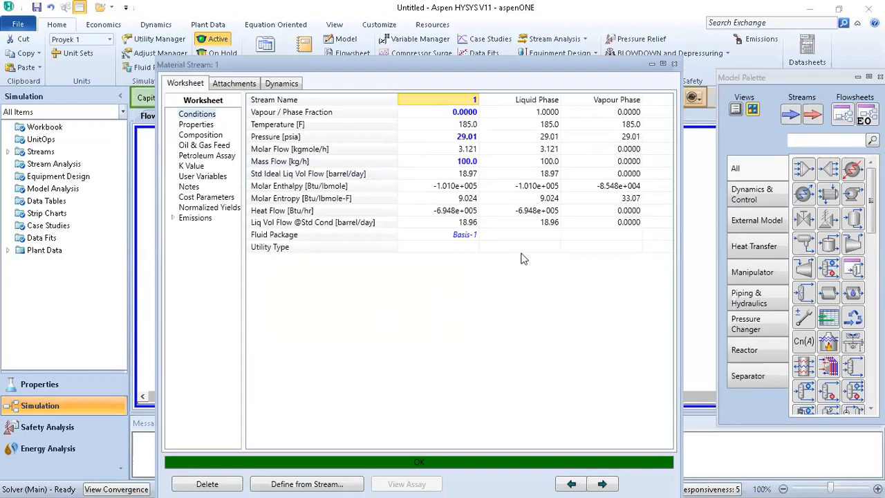
left_click(465, 115)
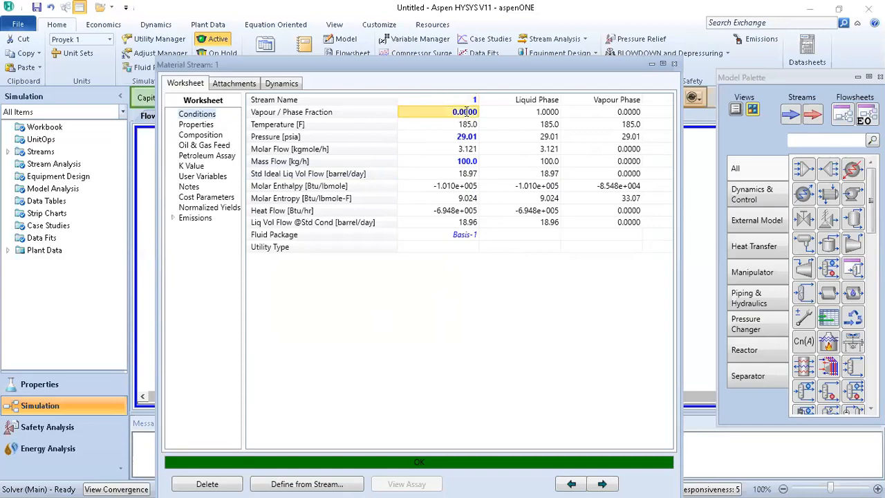
type("1")
key("Return")
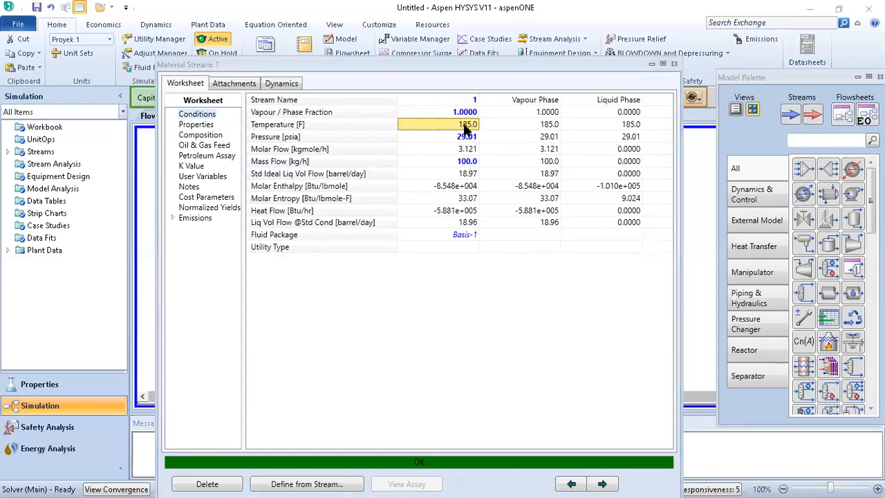
mouse_move(465, 130)
mouse_move(640, 126)
key("Escape")
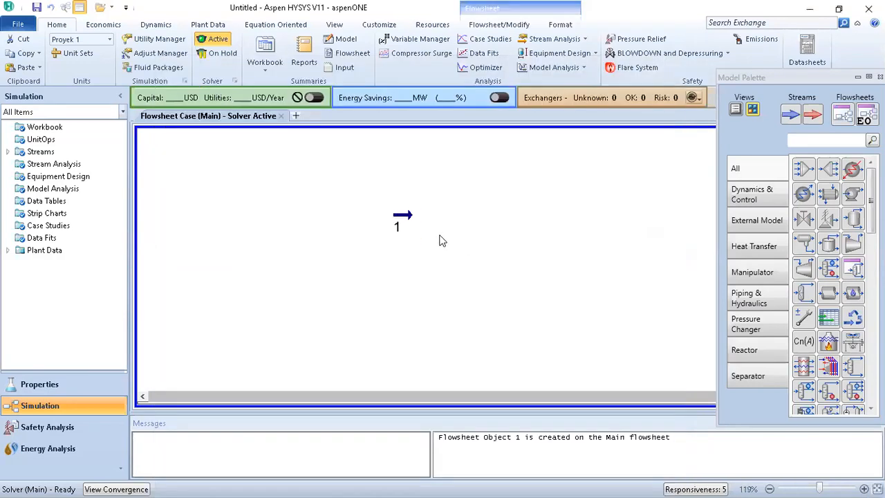
Reopen material stream 1 and examine its physical properties, including mass density, heat capacity, heat of vaporization and viscosity
left_click(24, 389)
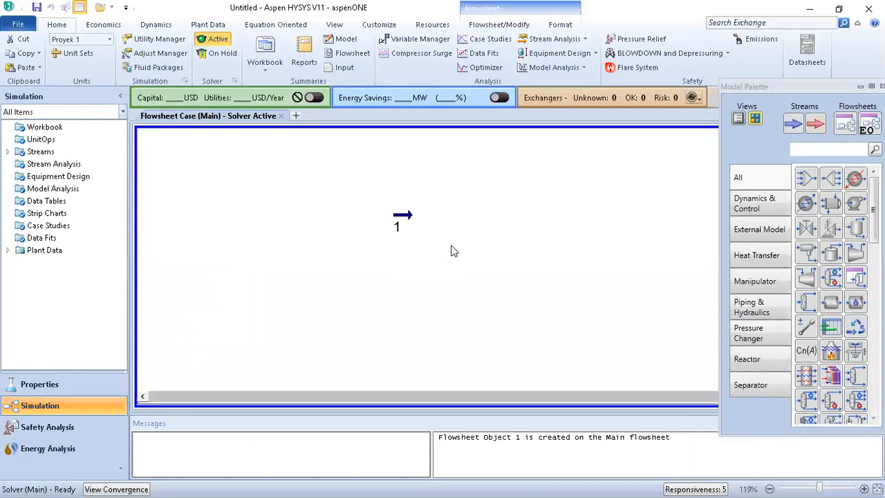
left_click(407, 219)
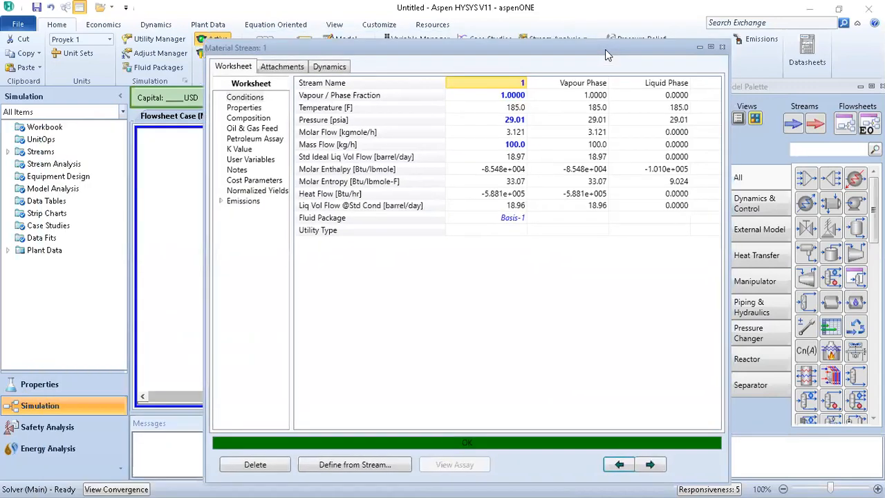
left_click(246, 109)
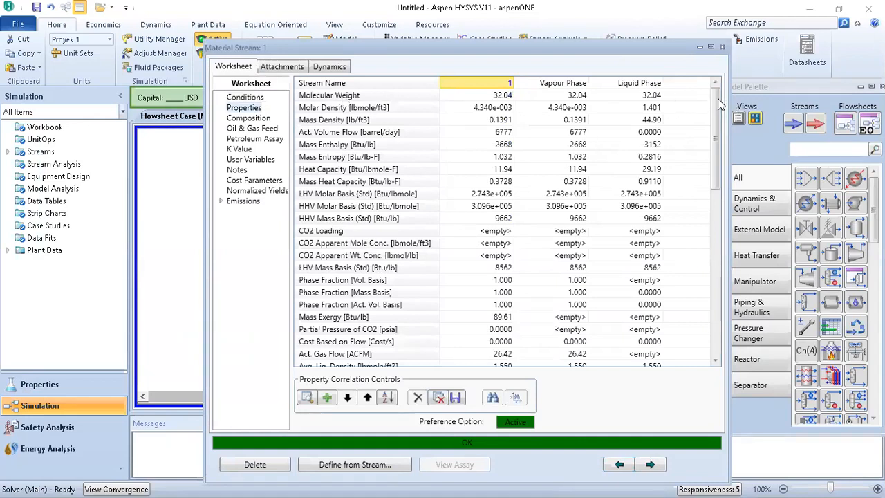
left_click(499, 122)
left_click_drag(713, 120, 713, 104)
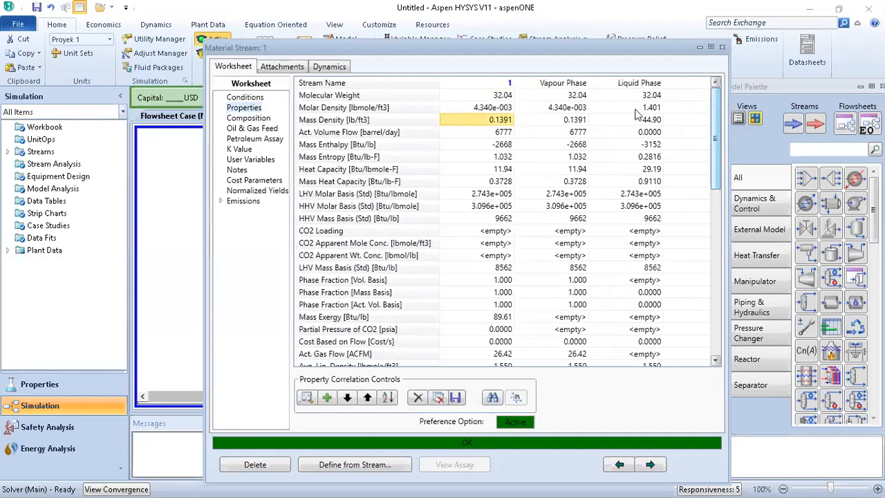
left_click(493, 170)
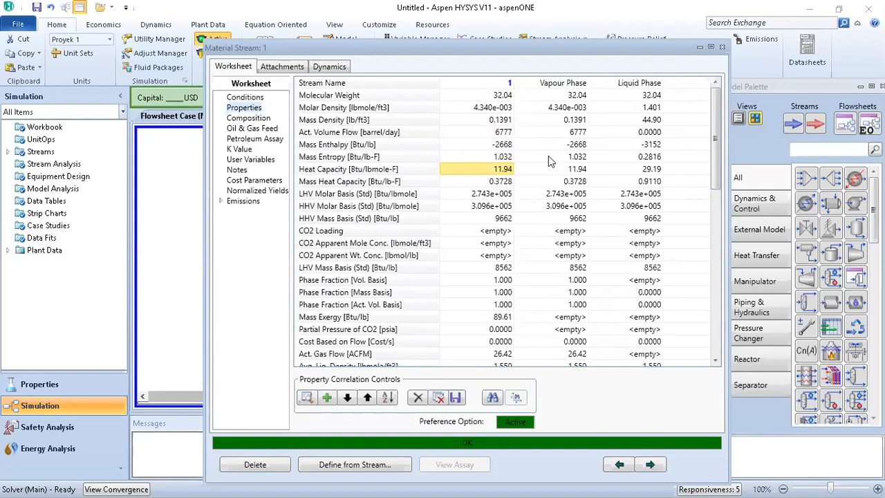
scroll(716, 161, "down", 5)
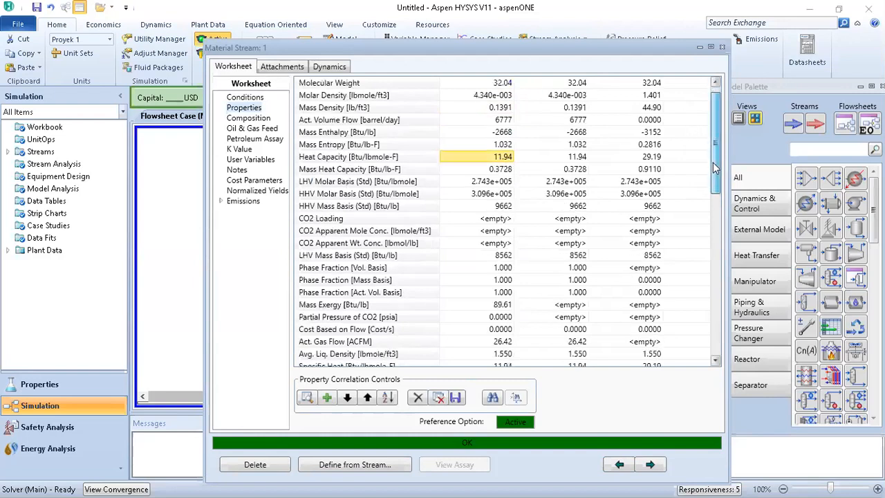
mouse_move(712, 202)
left_mouse_down()
mouse_move(707, 317)
mouse_move(725, 211)
left_mouse_up()
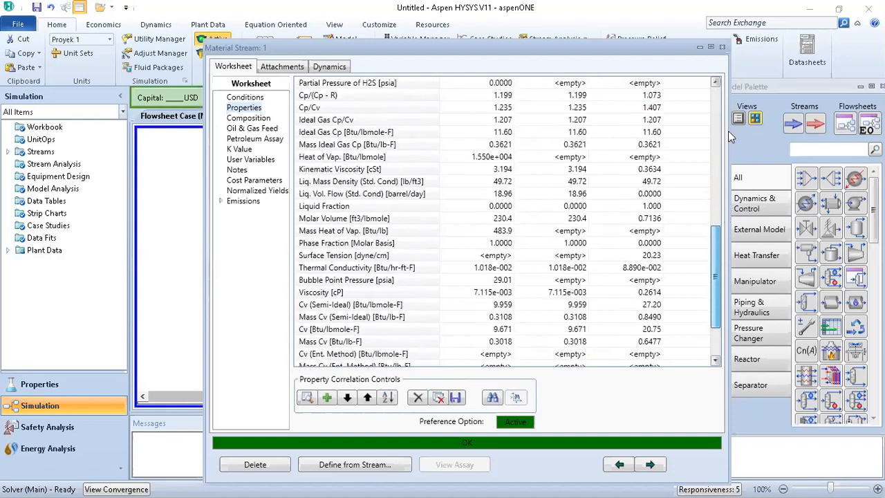
left_click_drag(728, 131, 721, 304)
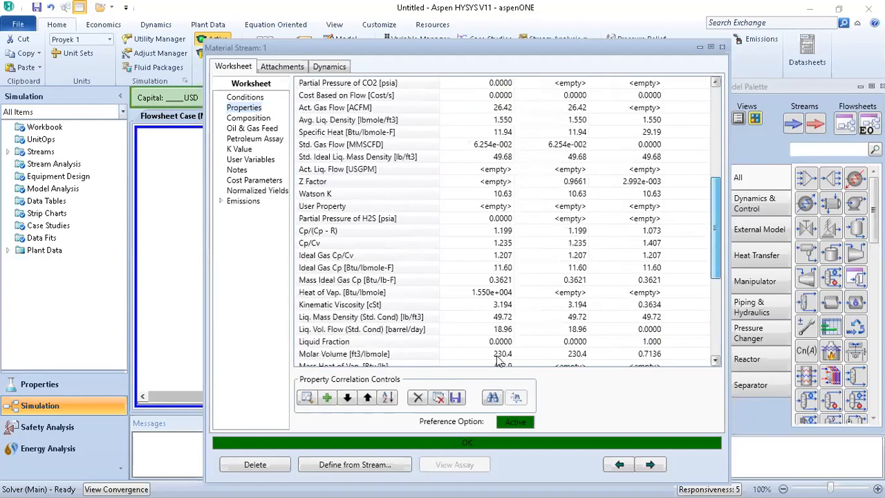
scroll(498, 360, "down", 6)
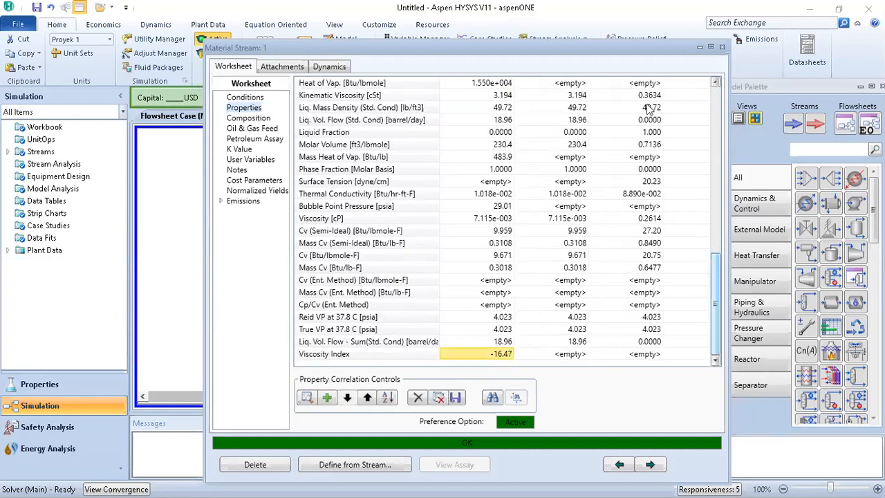
scroll(649, 109, "up", 6)
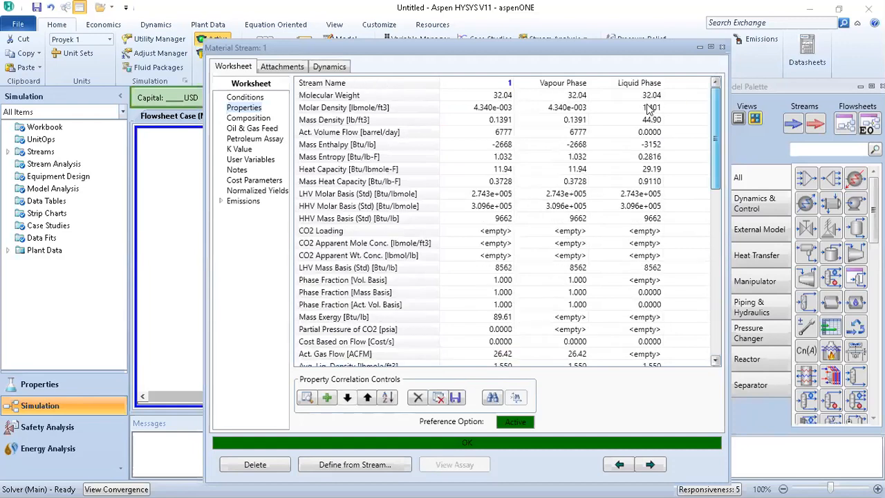
left_click(722, 48)
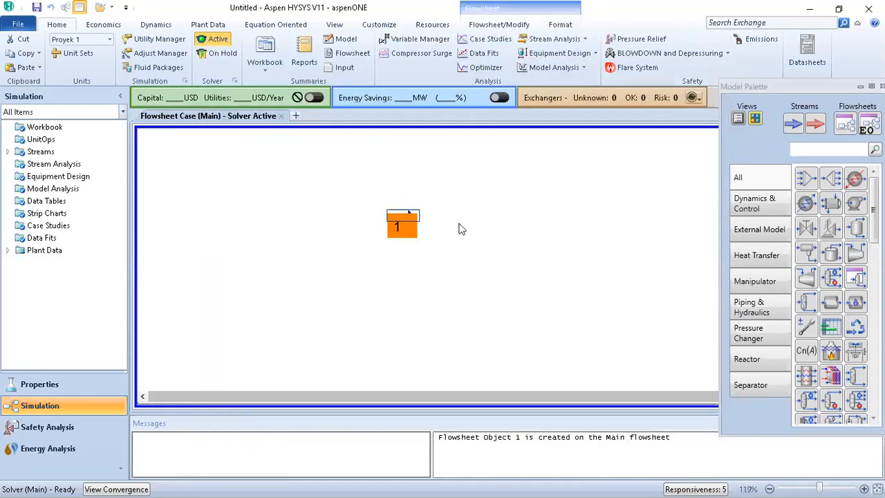
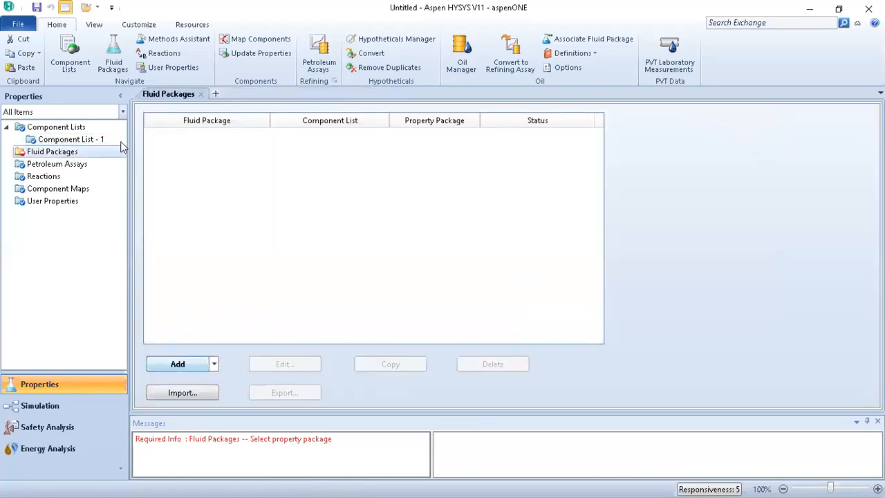
Add a fluid package for Component List - 1 and choose Antoine as its property package
left_click(182, 364)
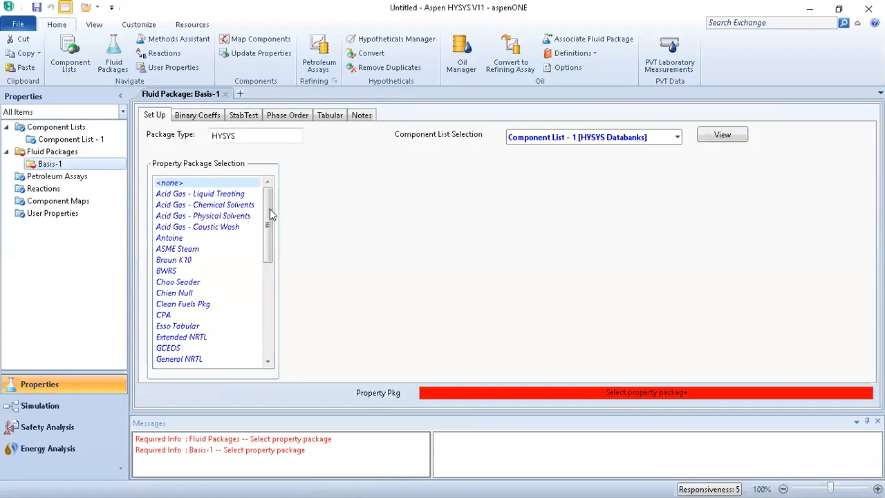
left_click_drag(270, 215, 273, 292)
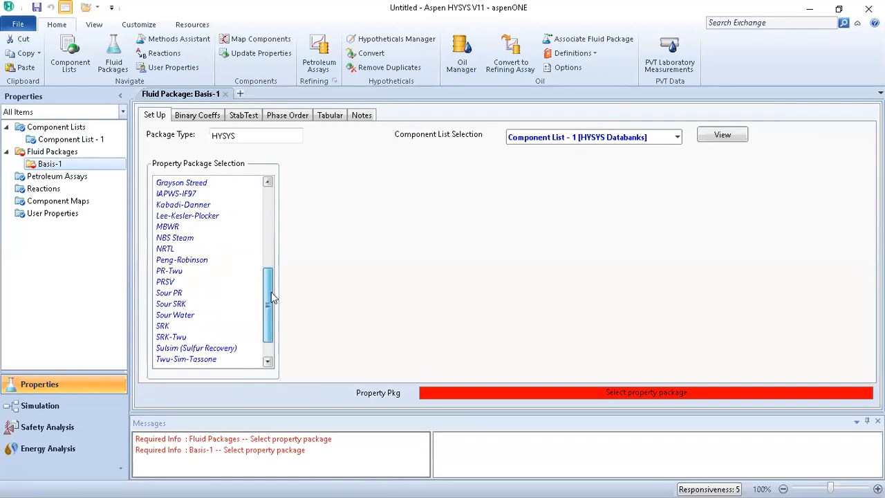
left_click_drag(271, 292, 272, 241)
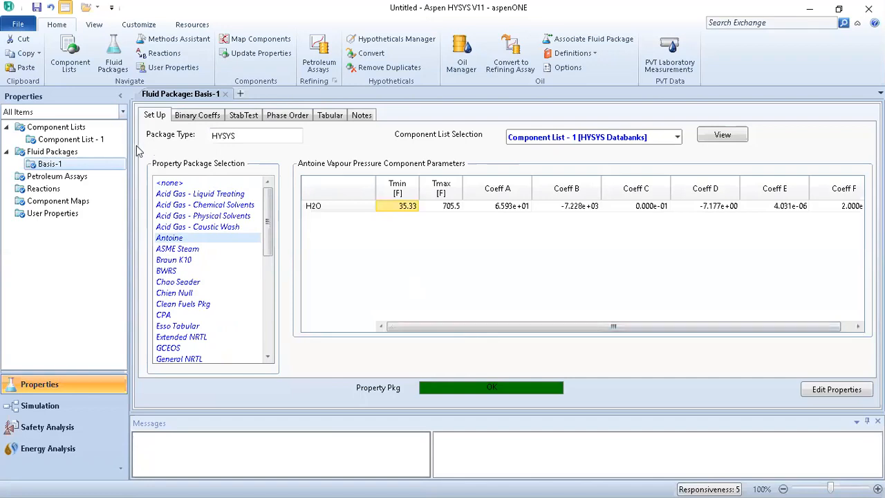
Add a second fluid package for Component List - 1 using the Peng-Robinson property package
left_click(61, 156)
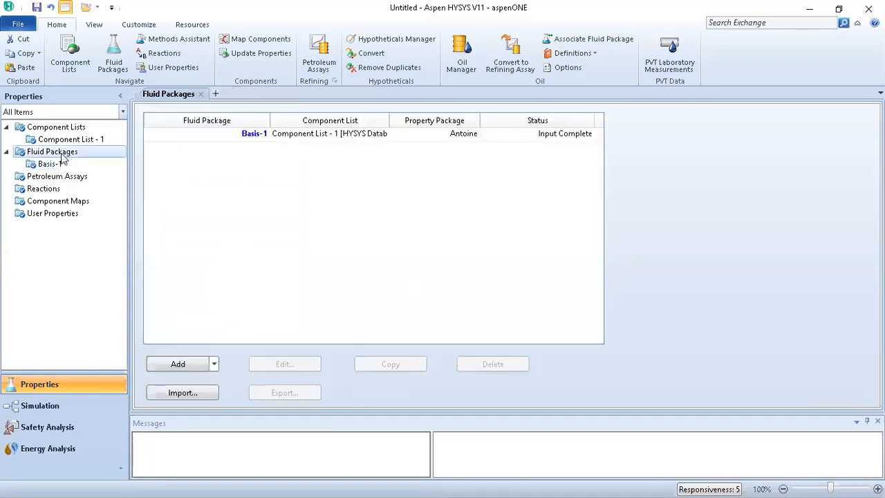
left_click(181, 365)
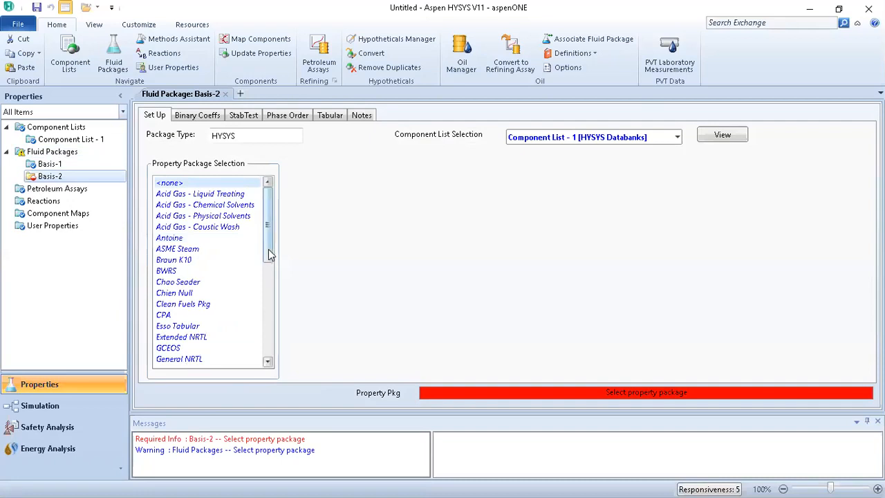
left_click_drag(270, 258, 267, 322)
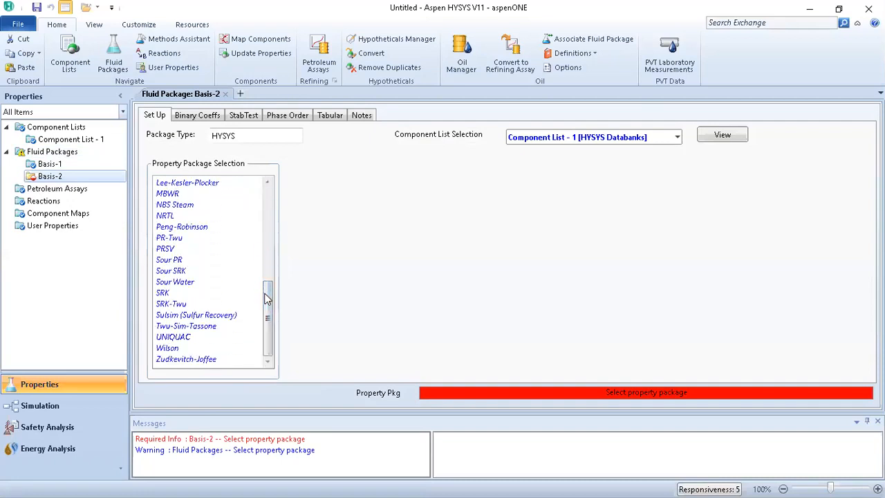
left_click(204, 233)
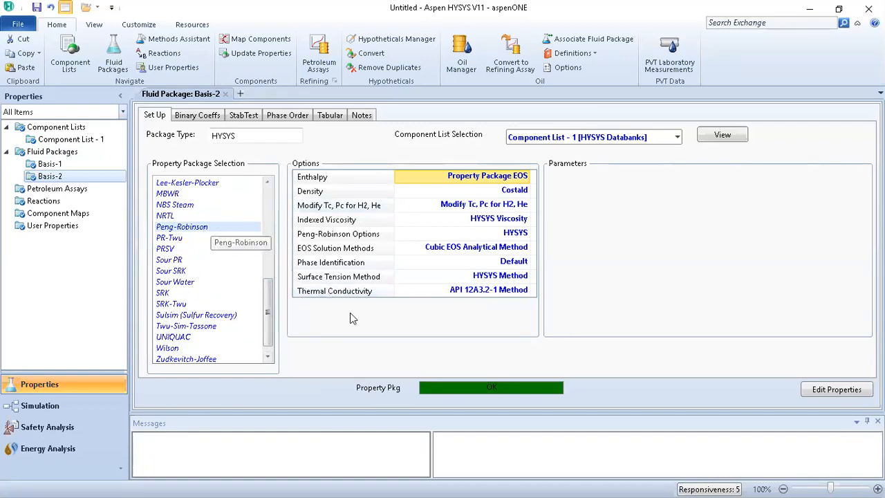
Add a third fluid package for Component List - 1 and review the setups of Basis-1 and Basis-2
left_click(59, 152)
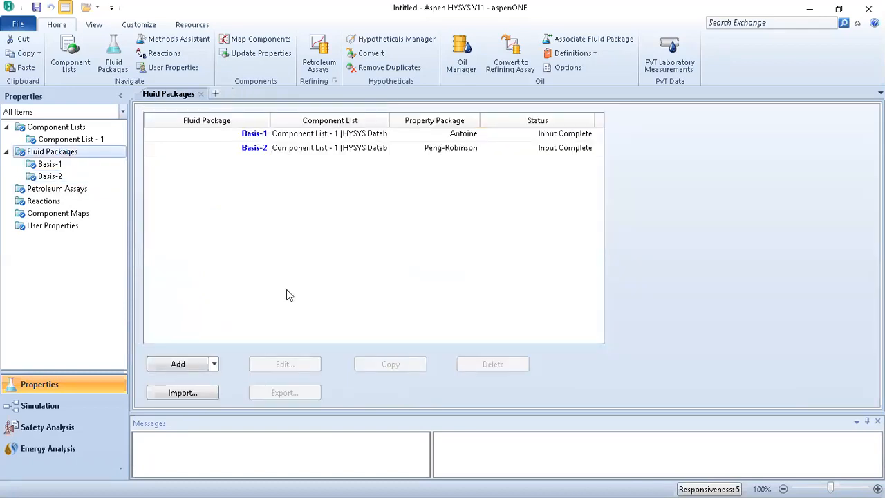
left_click(188, 365)
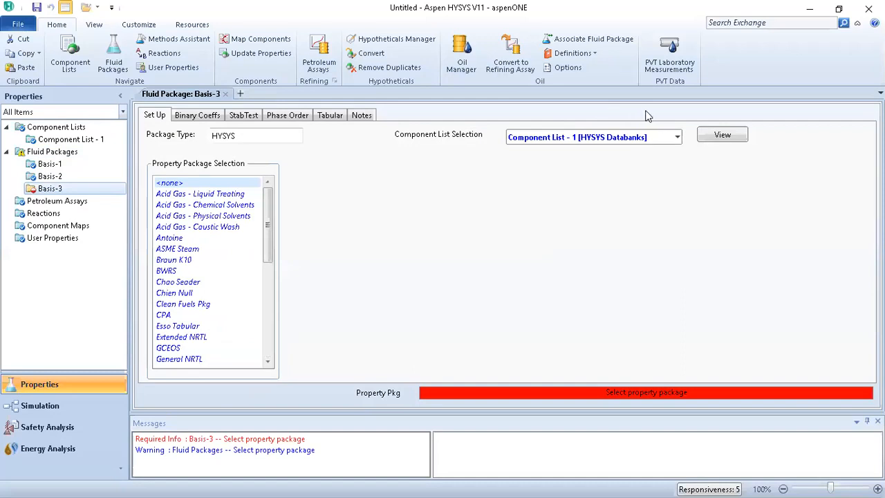
double_click(54, 166)
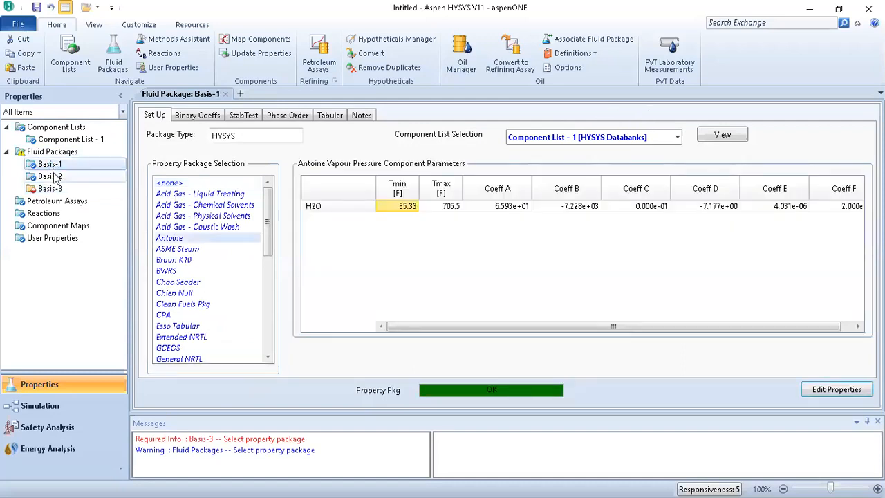
left_click(54, 176)
double_click(55, 177)
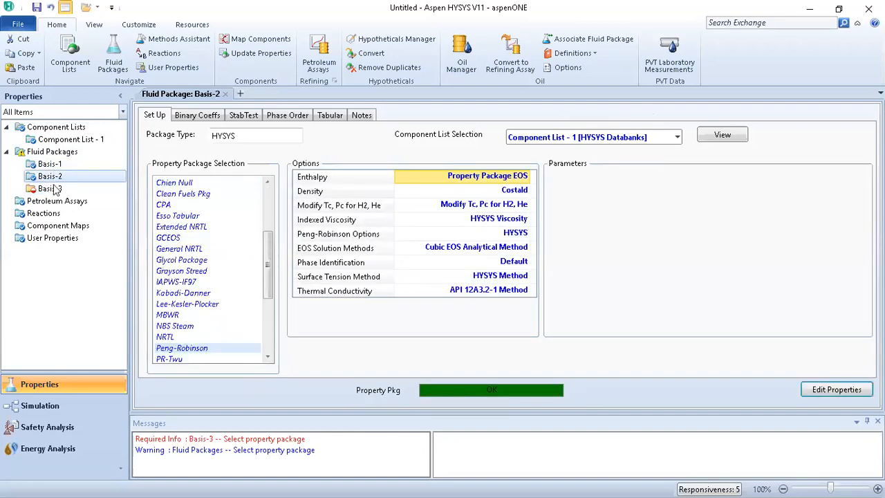
double_click(56, 189)
double_click(69, 152)
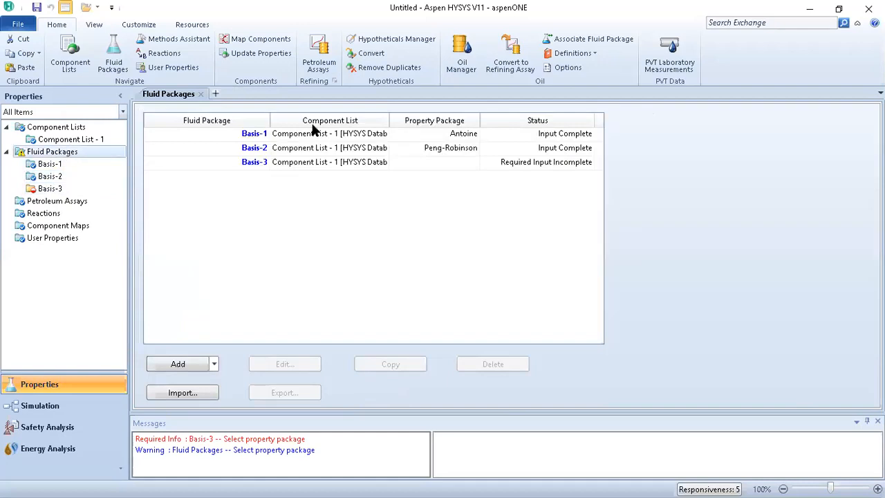
Choose SRK as the property package for Basis-3 and return to the fluid package overview
double_click(96, 185)
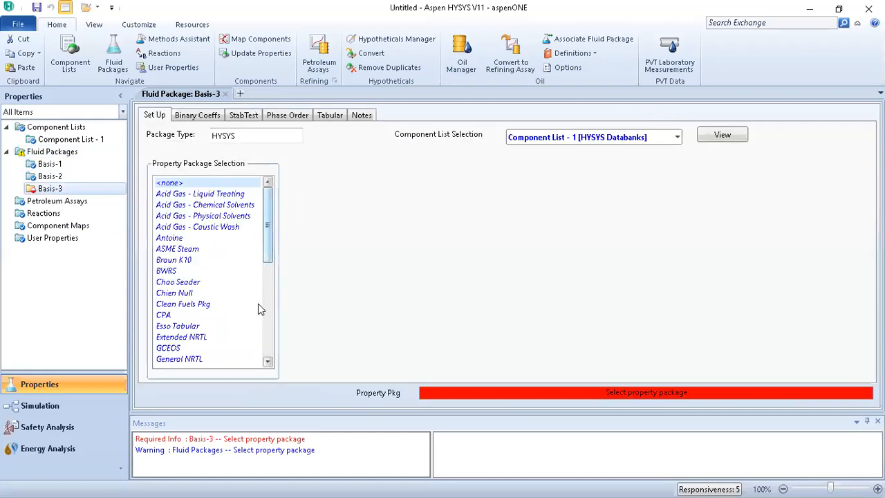
type("sr")
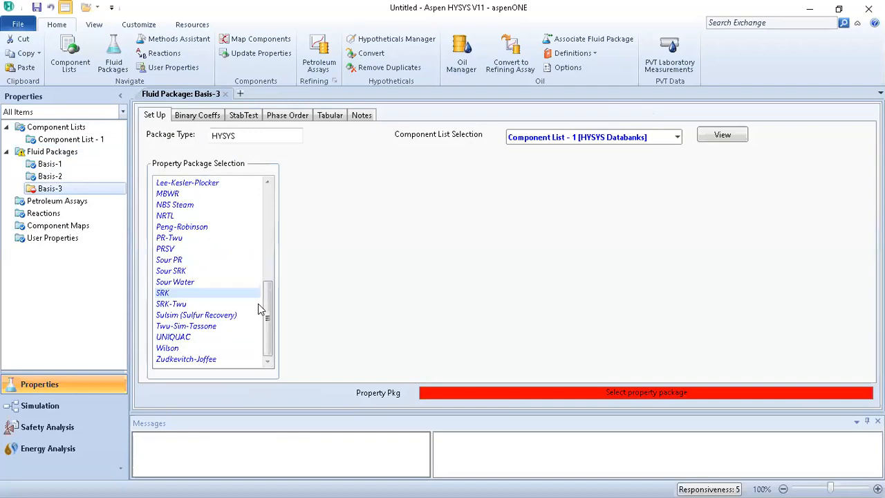
left_click(161, 290)
left_click(74, 154)
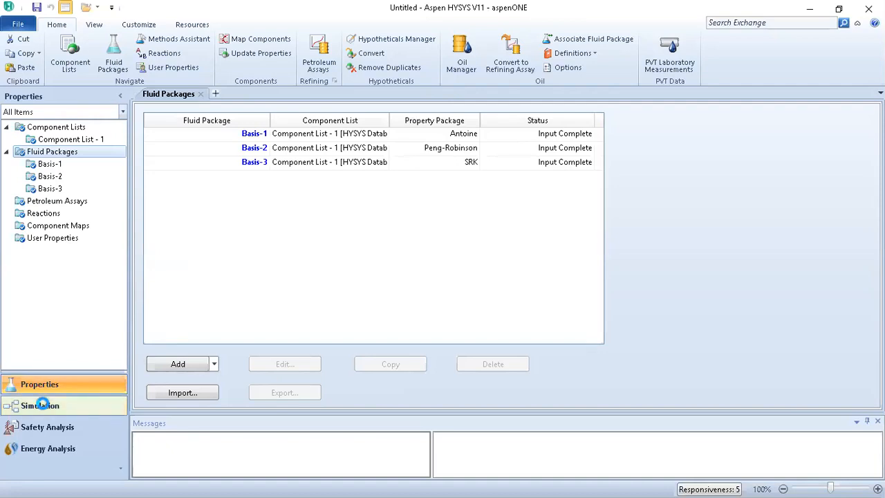
Switch to the simulation environment, place a material stream on the empty flowsheet and open its conditions
left_click(41, 405)
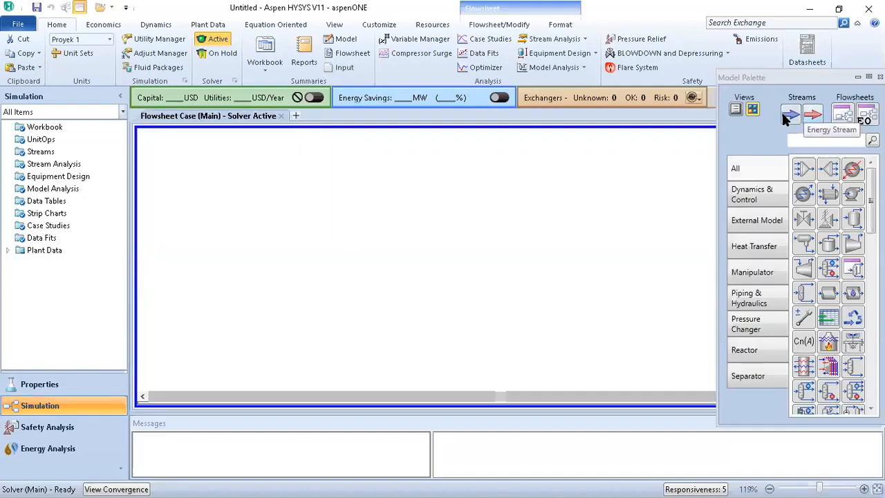
left_click(785, 115)
left_click(441, 233)
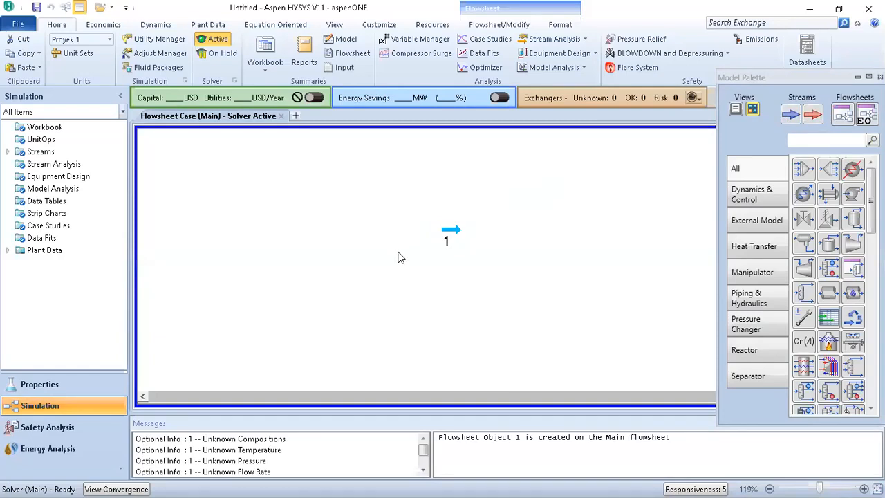
left_click(450, 236)
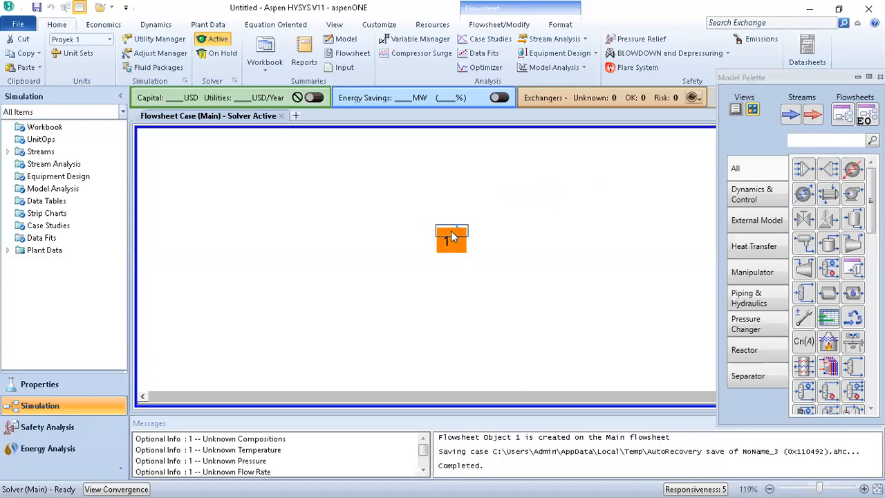
double_click(451, 236)
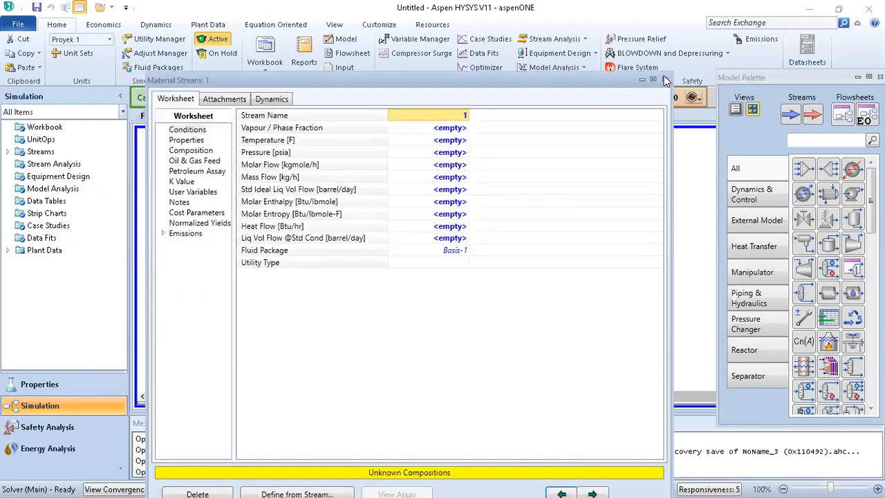
Switch the case's display units from the Proyek 1 unit set to SI
left_click(80, 55)
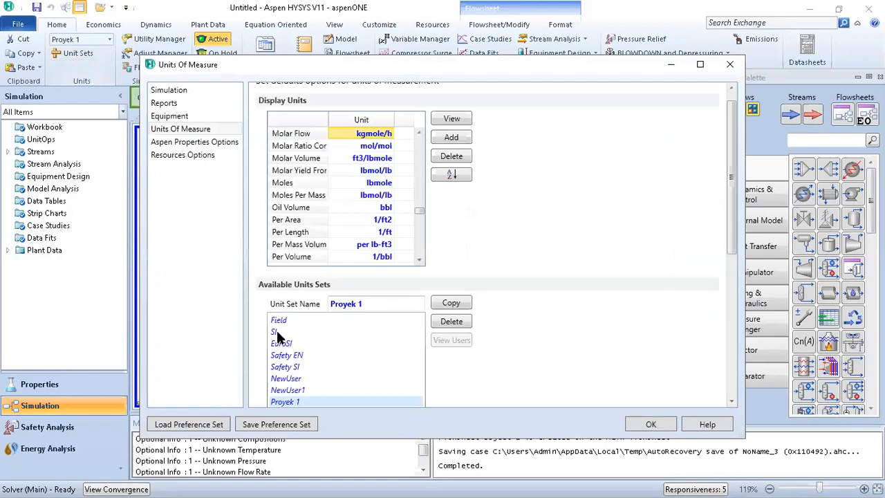
left_click(278, 332)
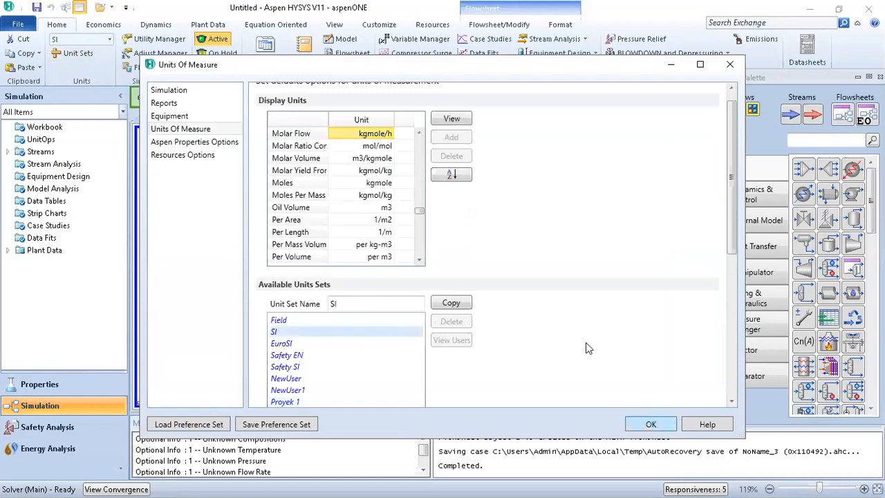
key("Return")
Reopen material stream 1 and set its temperature to 70 °C
left_click(450, 240)
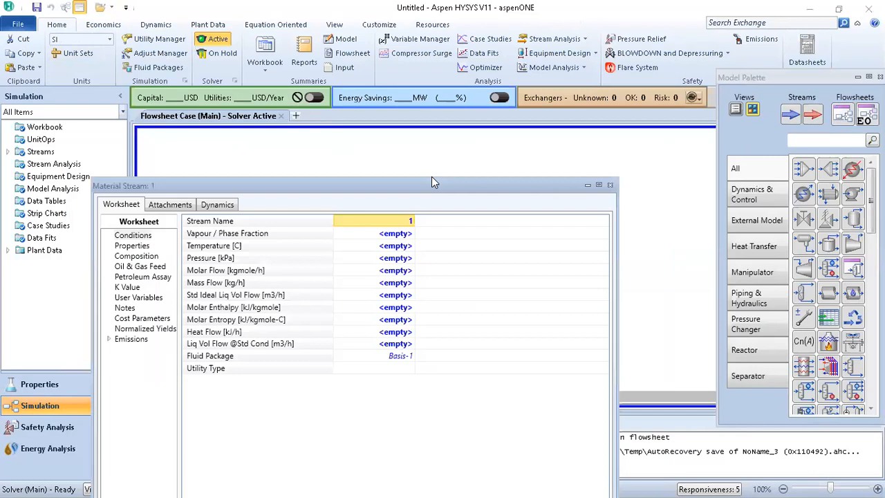
left_click(432, 181)
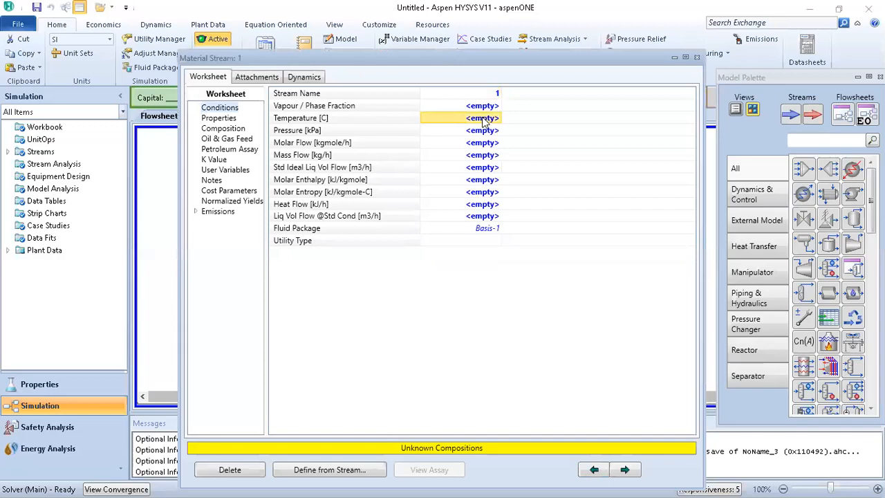
type("70")
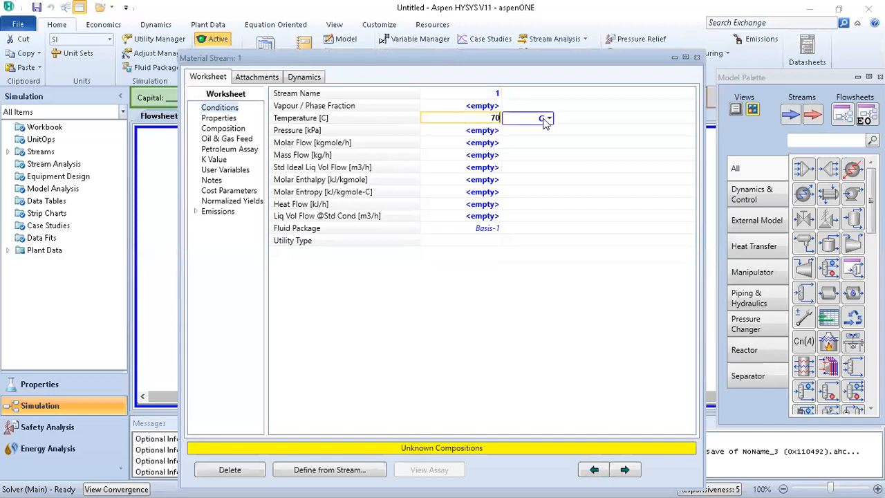
key("Return")
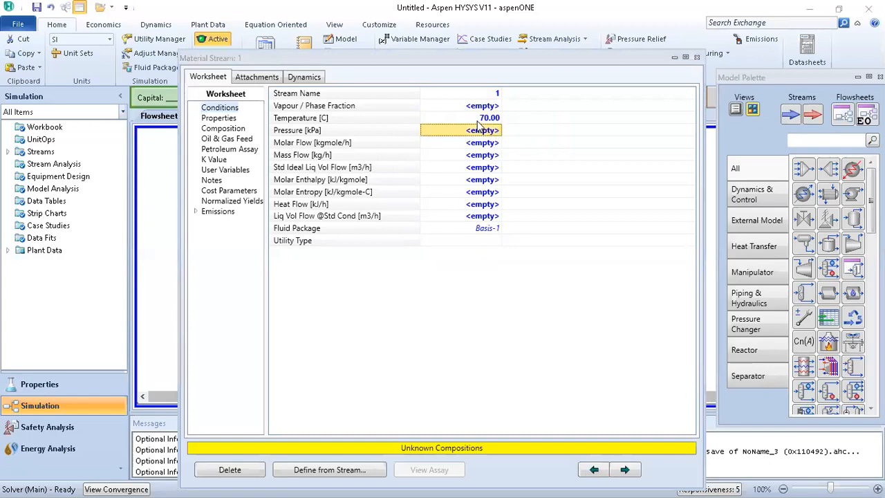
Set the mass flow of material stream 1 to 1 kg/h and its vapour fraction to 0
mouse_move(478, 124)
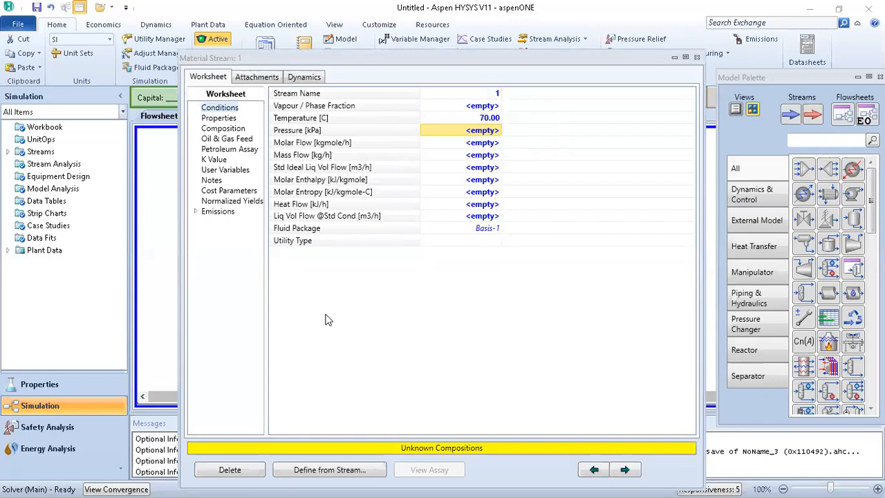
mouse_move(430, 125)
double_click(474, 151)
left_click(601, 101)
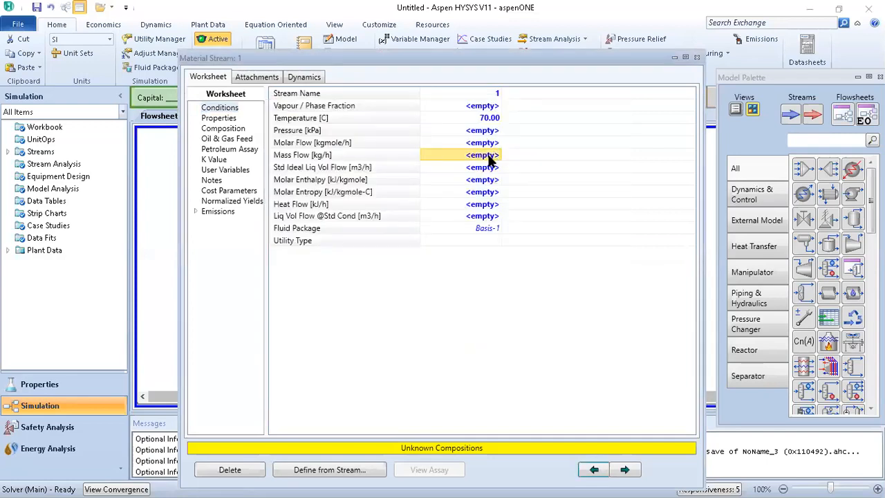
type("1")
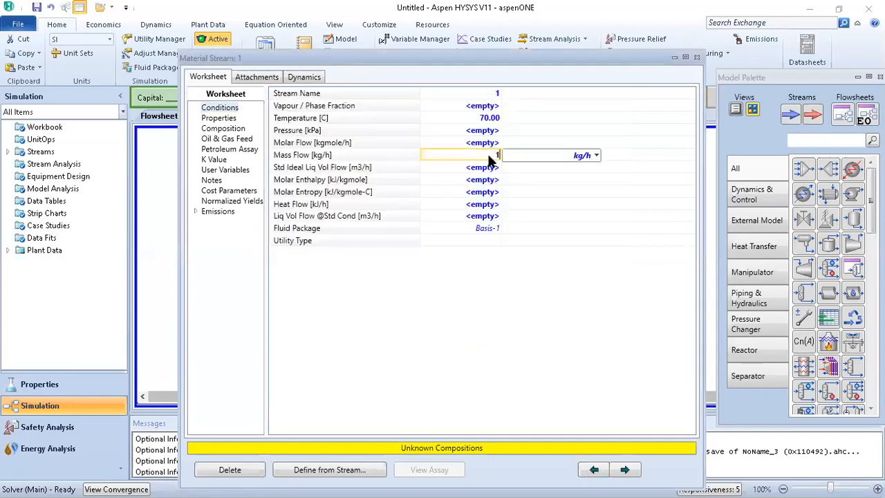
key("Return")
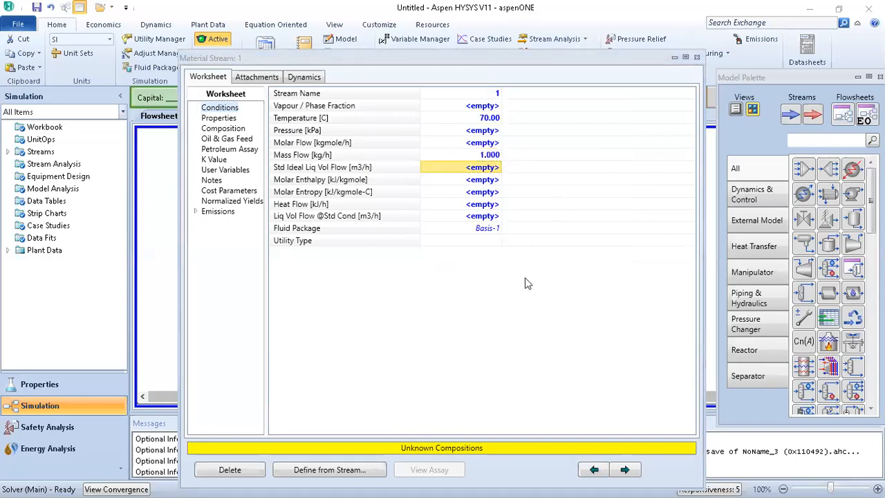
left_click(485, 105)
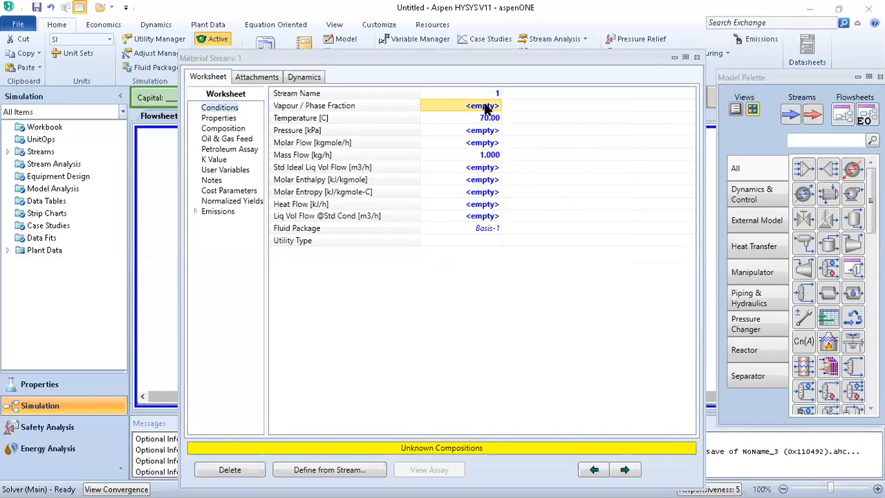
type("0")
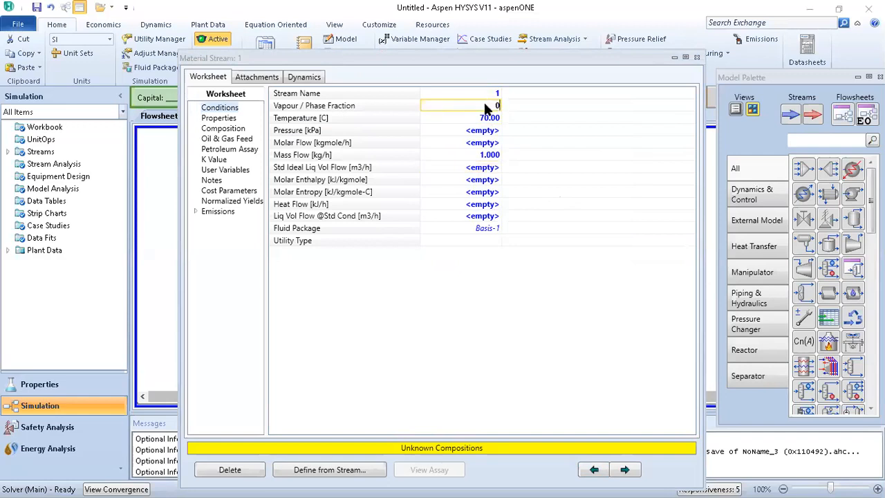
key("Return")
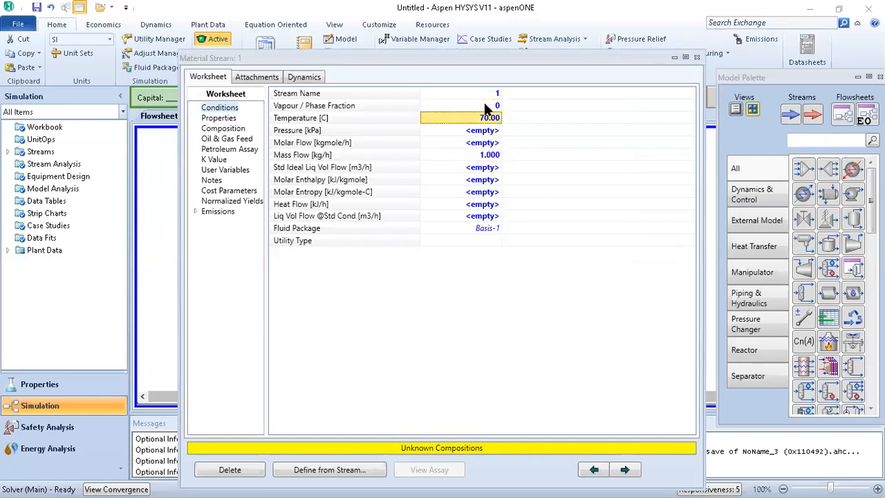
Define the composition of material stream 1 as an H2O mass fraction of 1
left_click(223, 129)
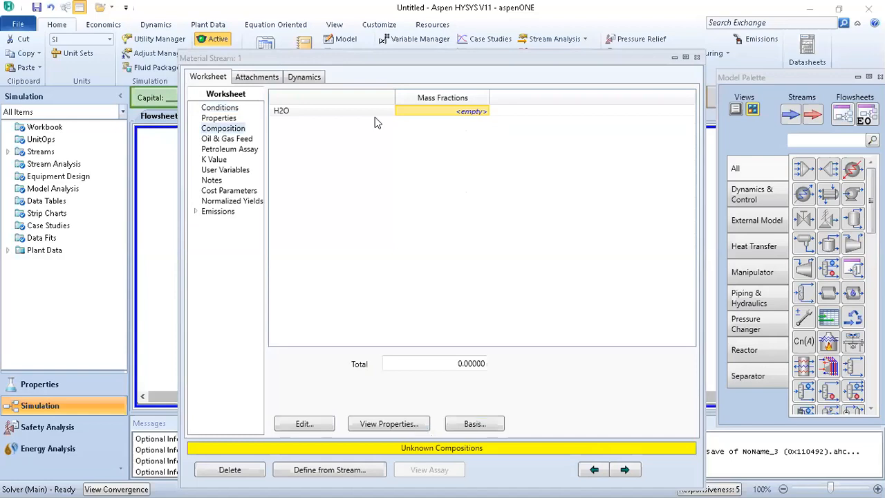
left_click(307, 423)
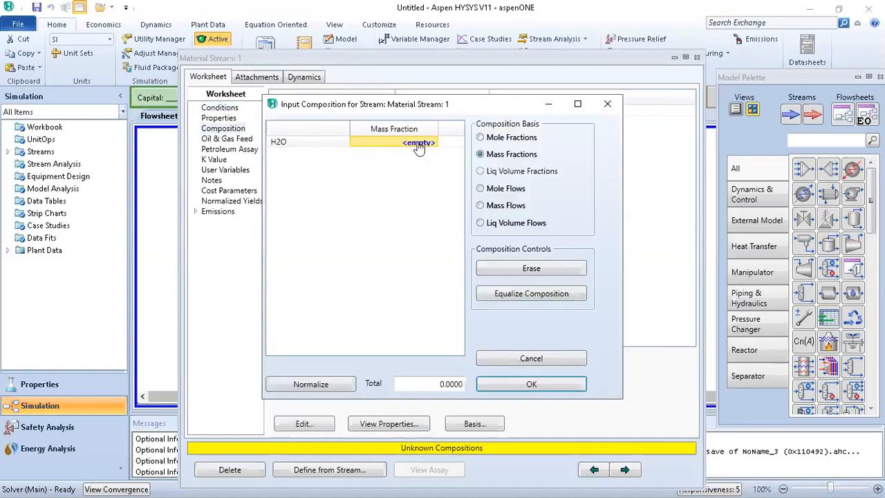
left_click(418, 142)
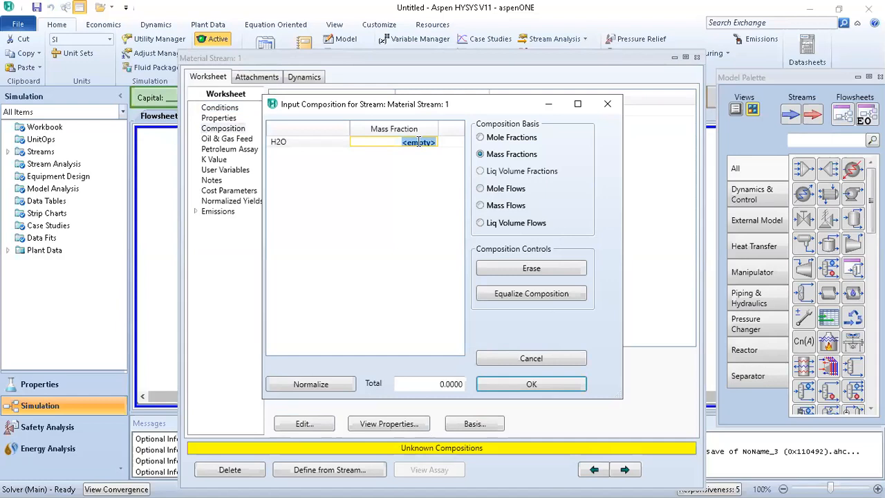
type("1")
left_click(525, 382)
key("Return")
left_click(321, 419)
type("1")
key("Return")
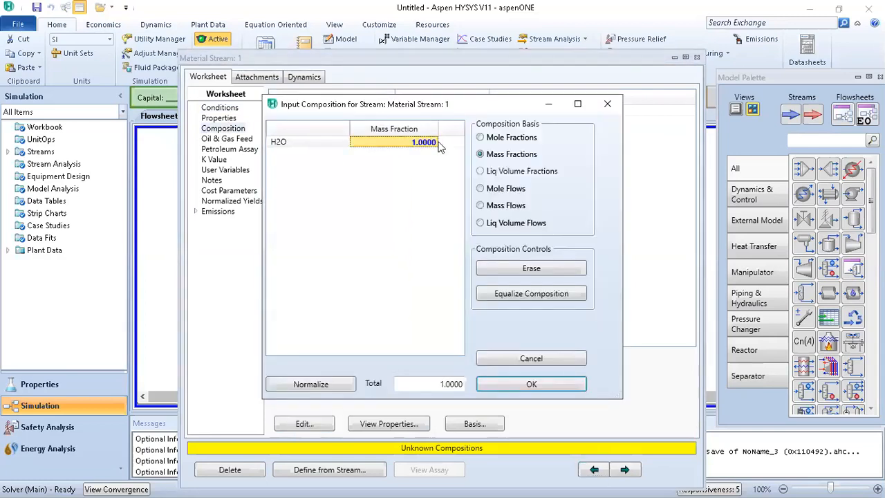
left_click(515, 384)
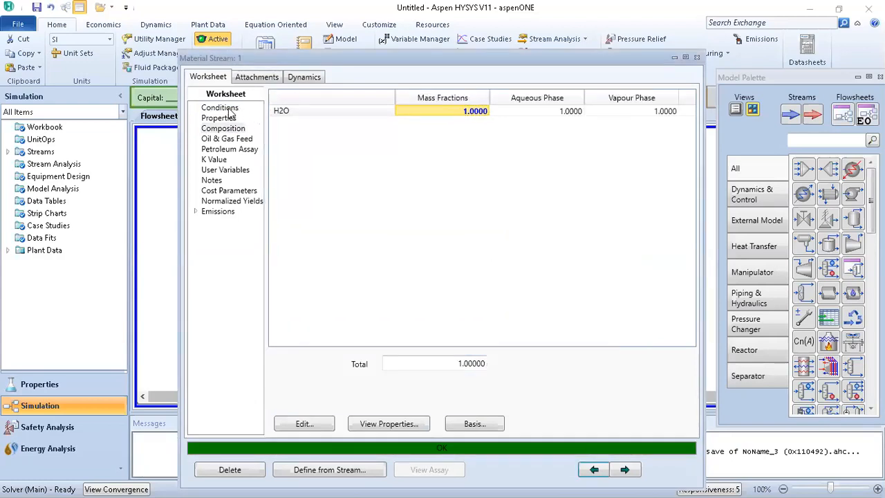
Examine the calculated conditions of material stream 1, including its saturation pressure in alternative units
left_click(228, 109)
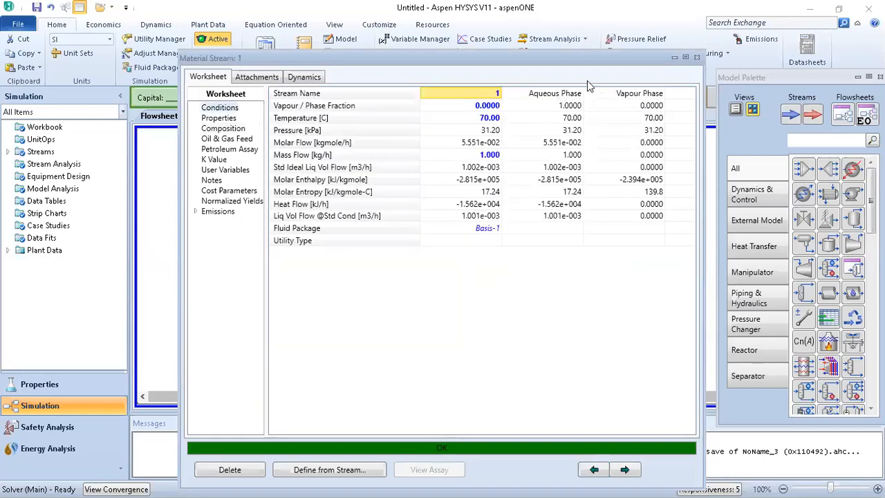
left_click_drag(647, 58, 631, 60)
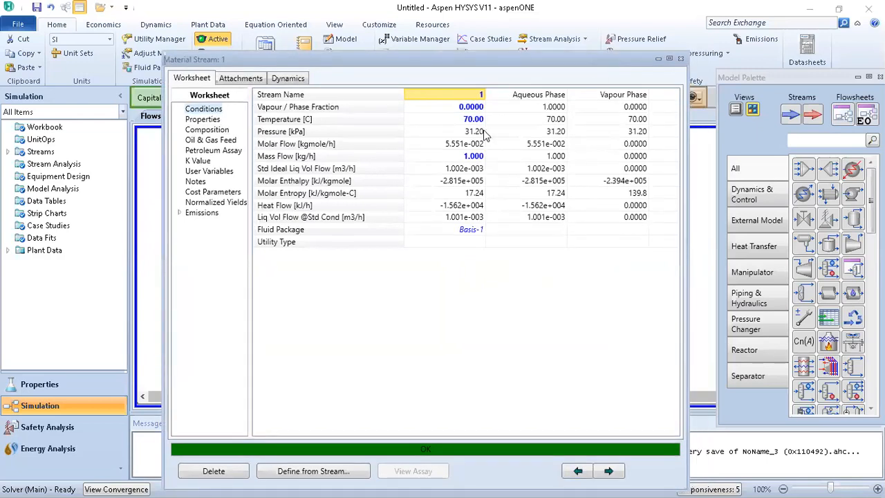
mouse_move(478, 131)
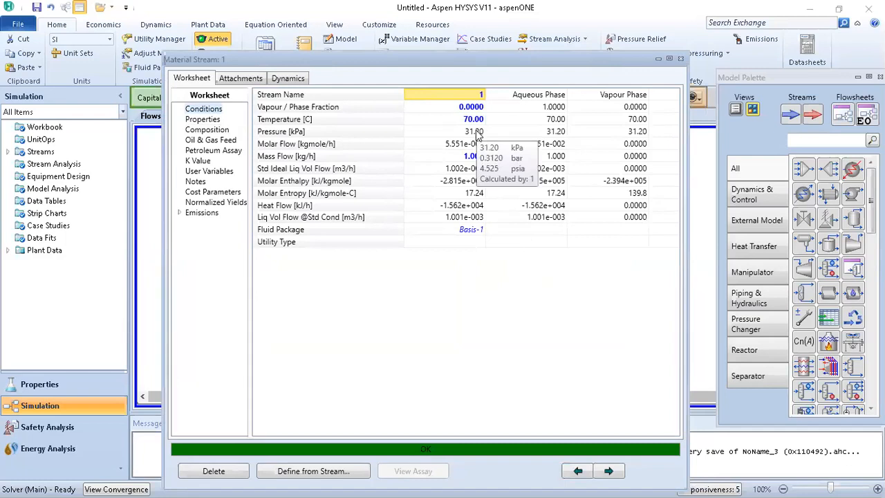
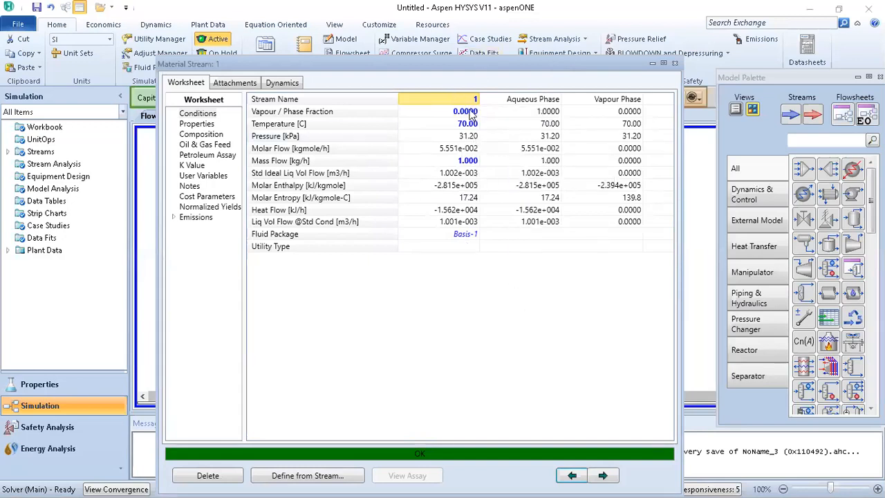
Assign fluid package Basis-2 to material stream 1 and check its pressure in alternative units, with Basis-3 as the following package
left_click(475, 238)
left_click(475, 238)
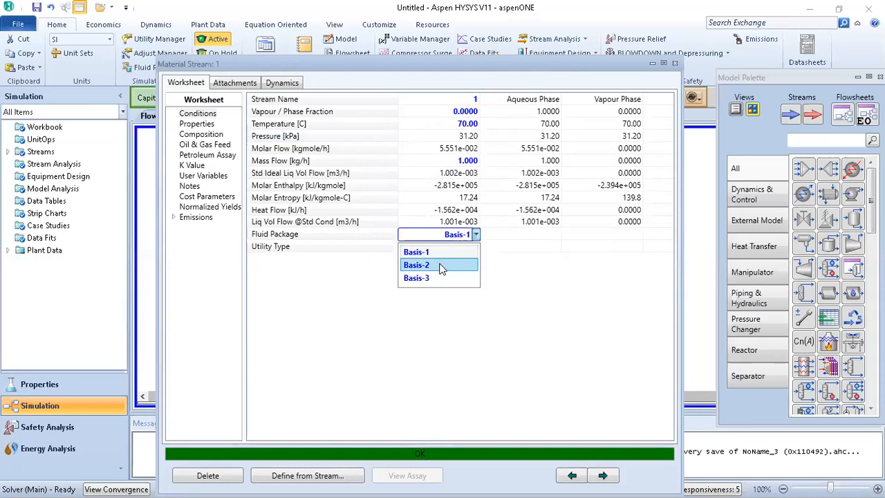
left_click(442, 269)
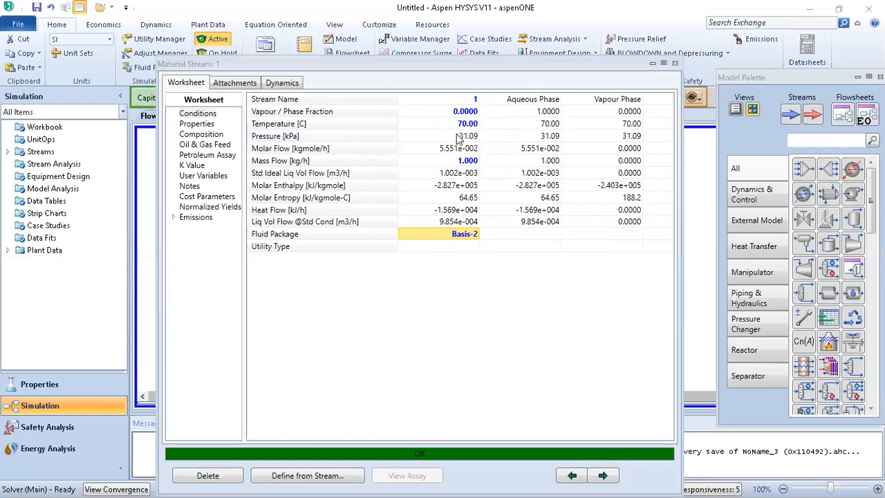
mouse_move(465, 141)
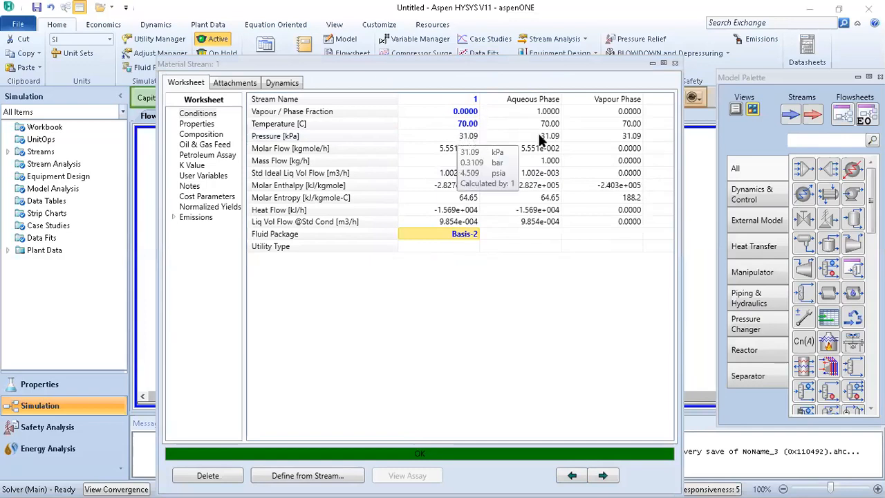
mouse_move(624, 139)
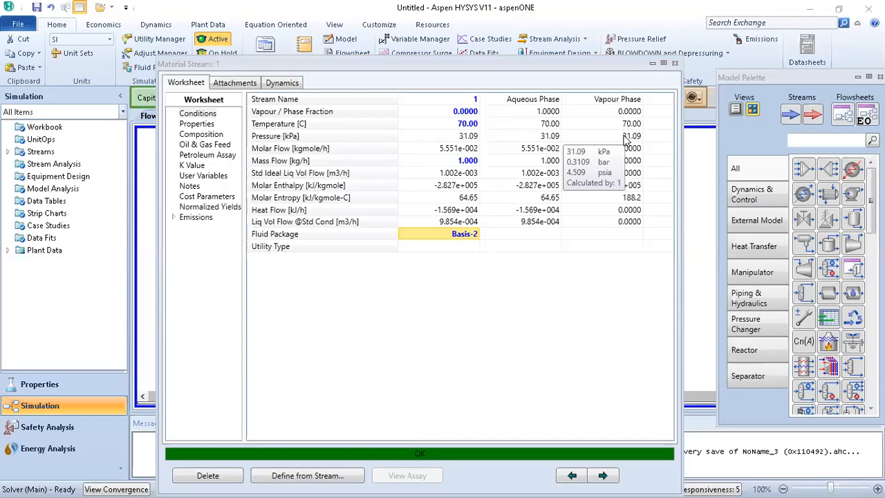
left_click(475, 235)
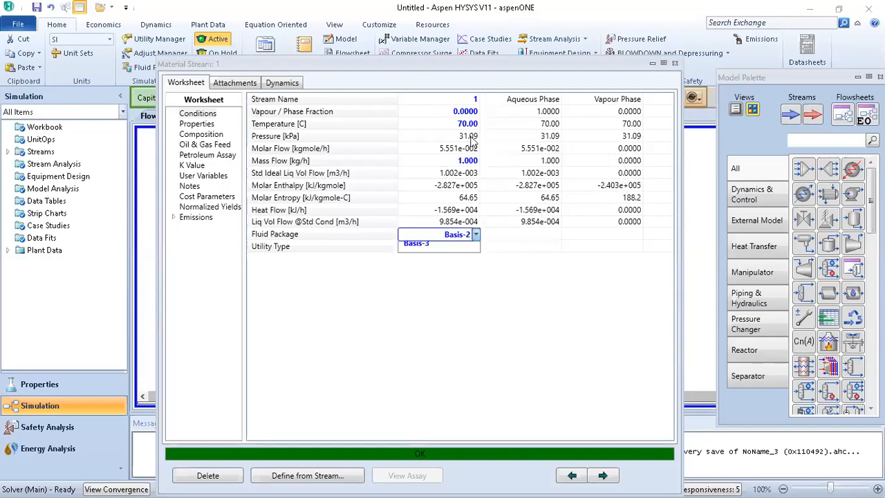
left_click(467, 243)
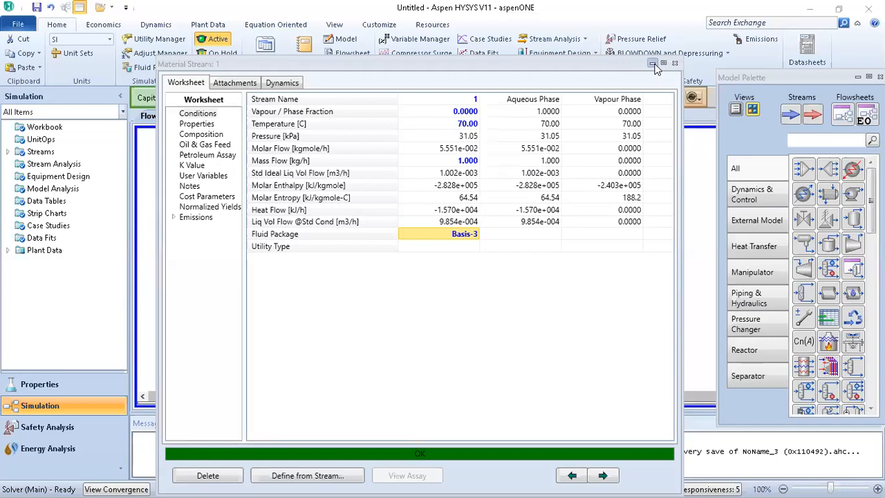
Return material stream 1 to fluid package Basis-1 and re-enter its vapour fraction as 0
left_click(476, 235)
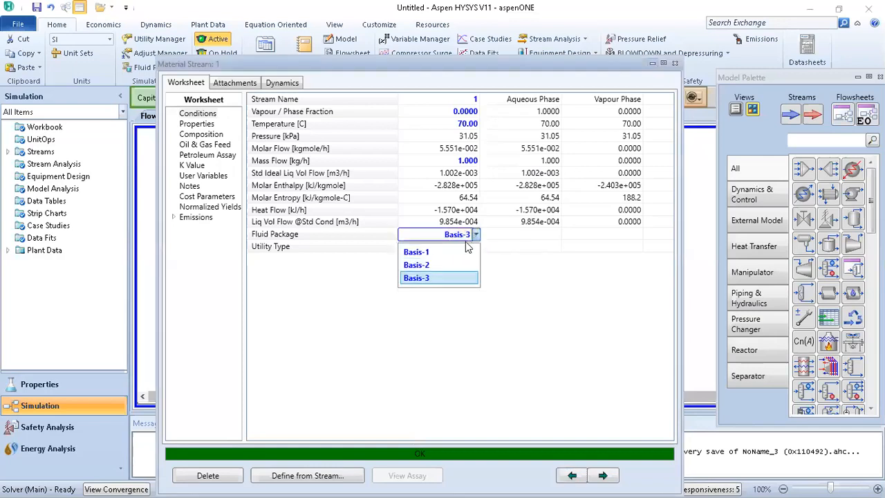
left_click(460, 254)
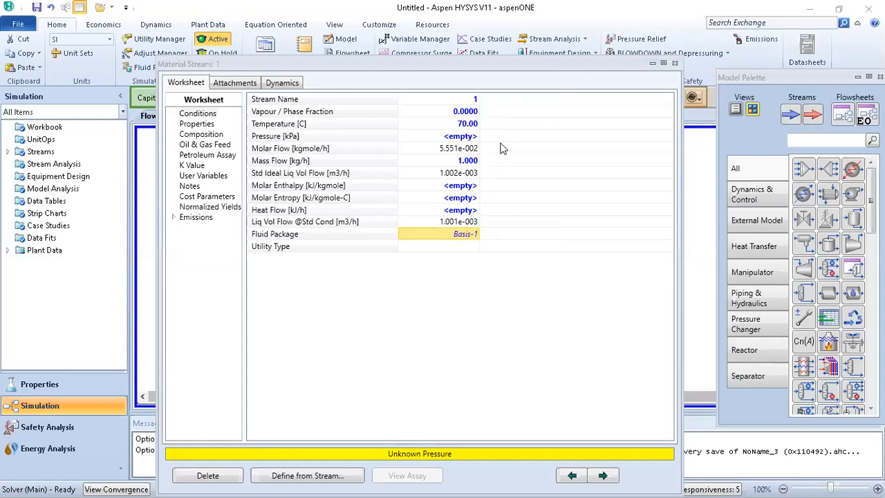
left_click(463, 112)
key("Delete")
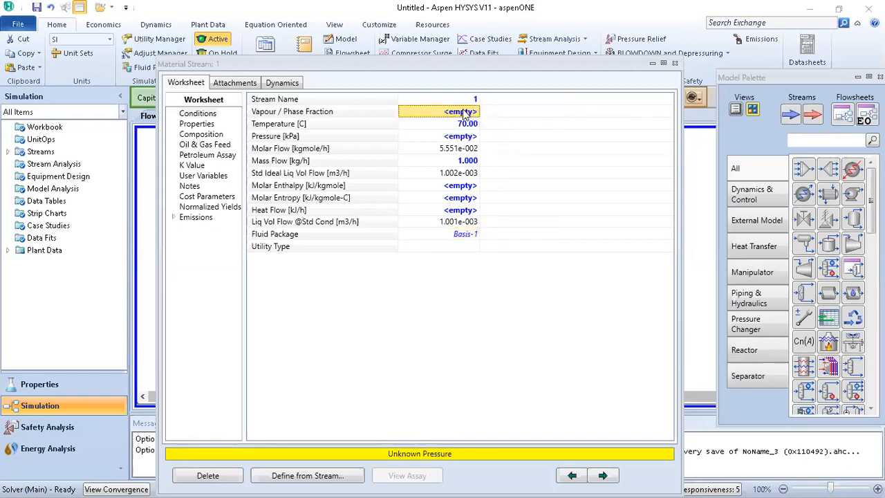
type("0")
key("Return")
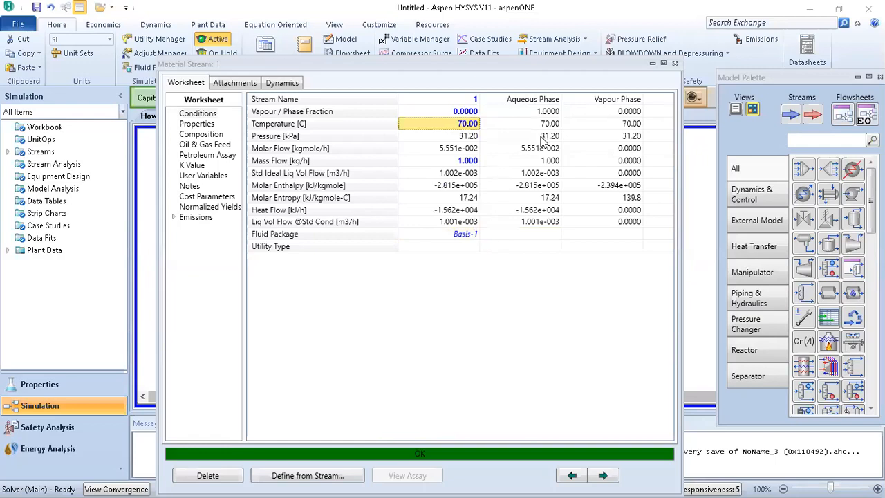
mouse_move(543, 140)
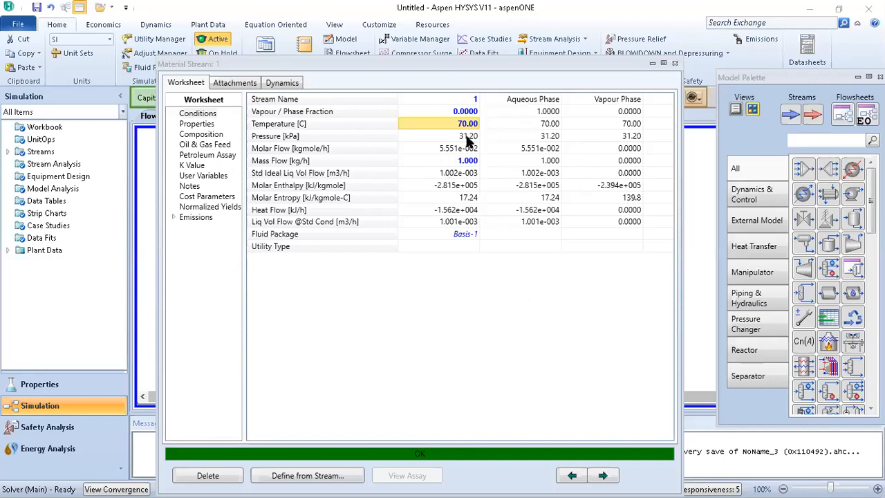
mouse_move(469, 141)
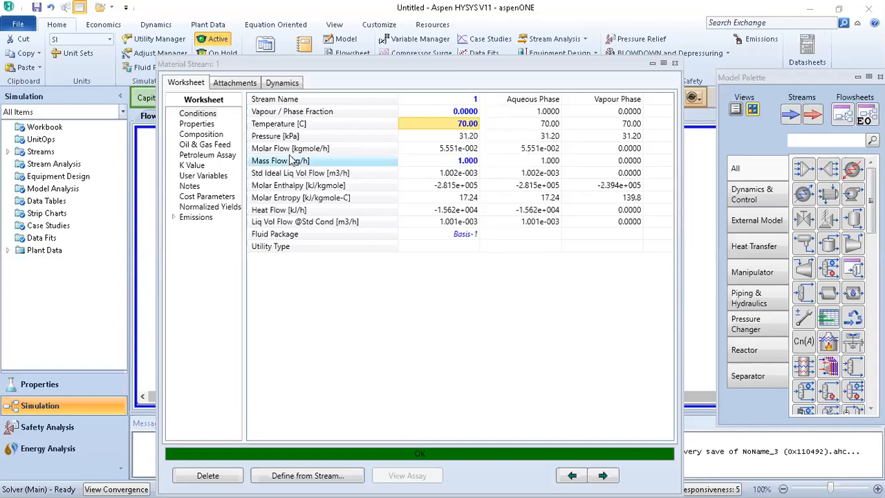
Examine the physical properties of material stream 1 under Basis-1, including mass density and mass heat capacity
left_click(197, 123)
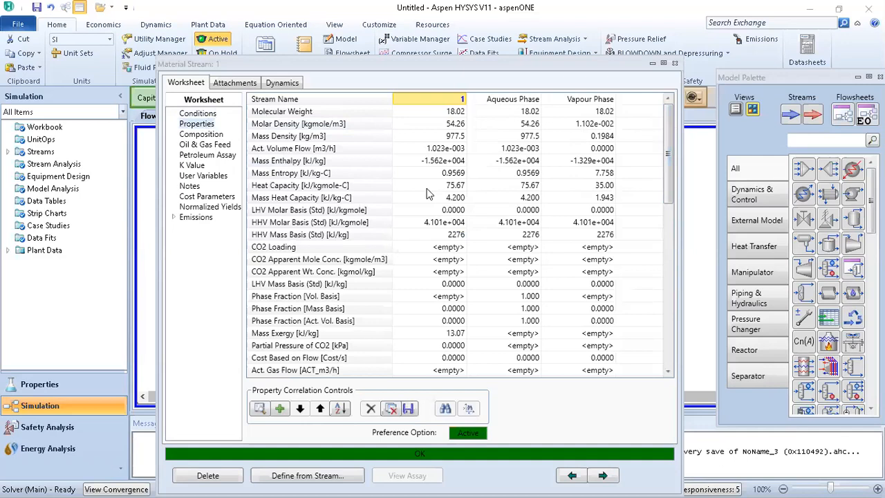
left_click(318, 260)
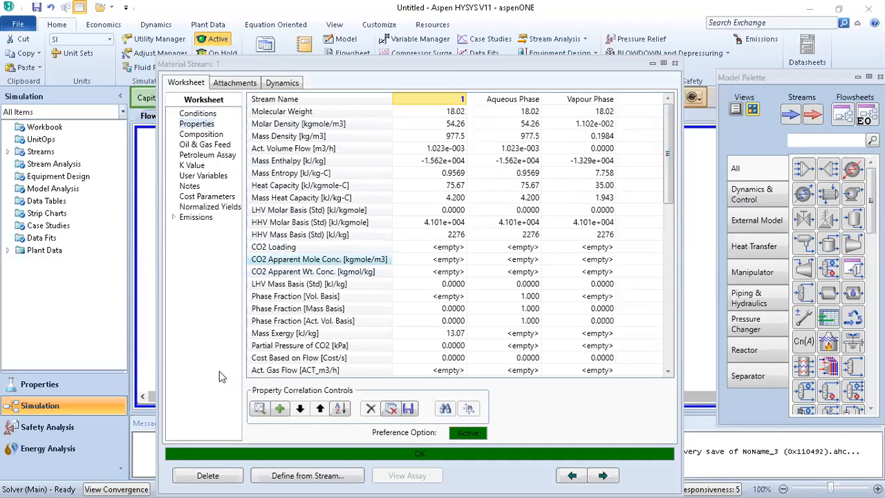
left_click(304, 160)
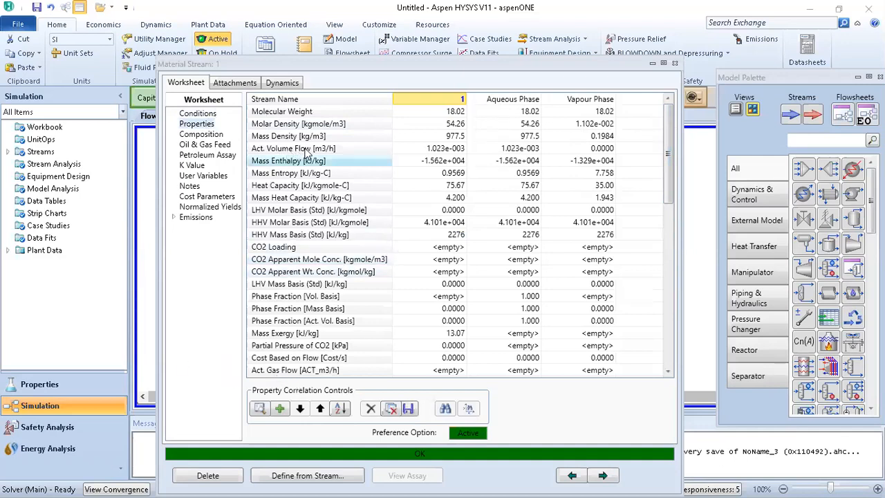
left_click(365, 175)
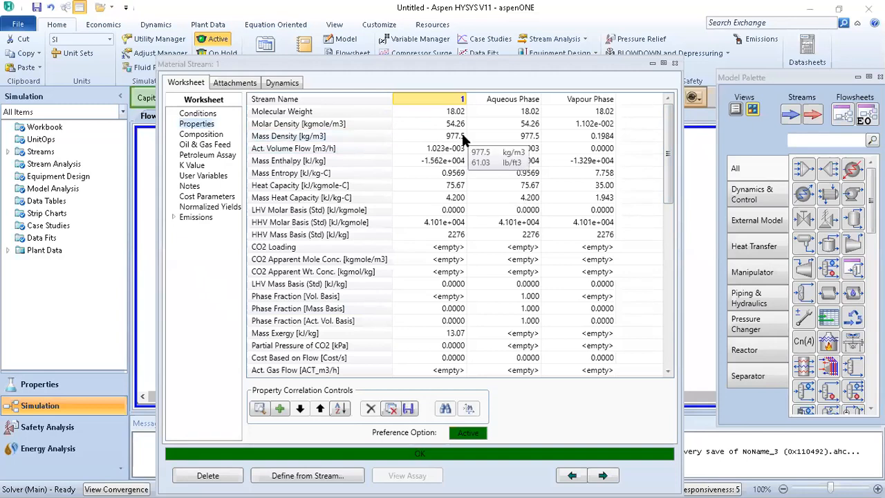
Switch material stream 1 to fluid package Basis-2 and inspect its physical properties for comparison
left_click(201, 115)
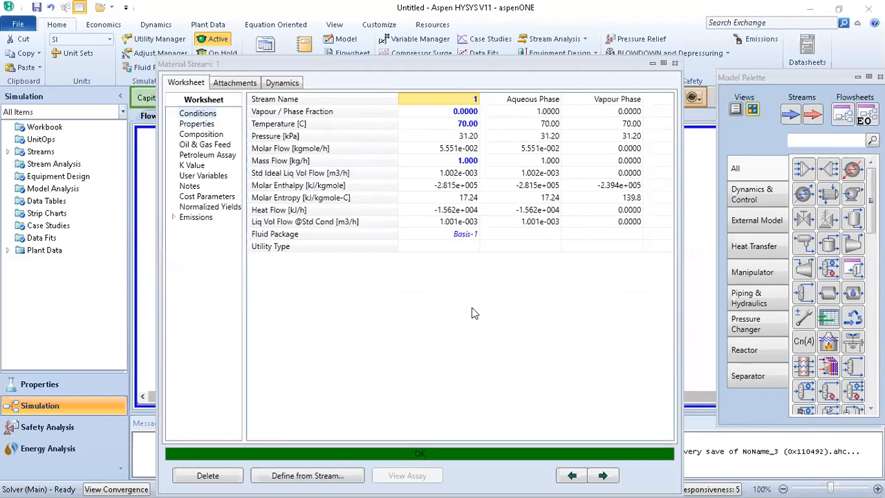
left_click(474, 238)
left_click(471, 239)
left_click(454, 263)
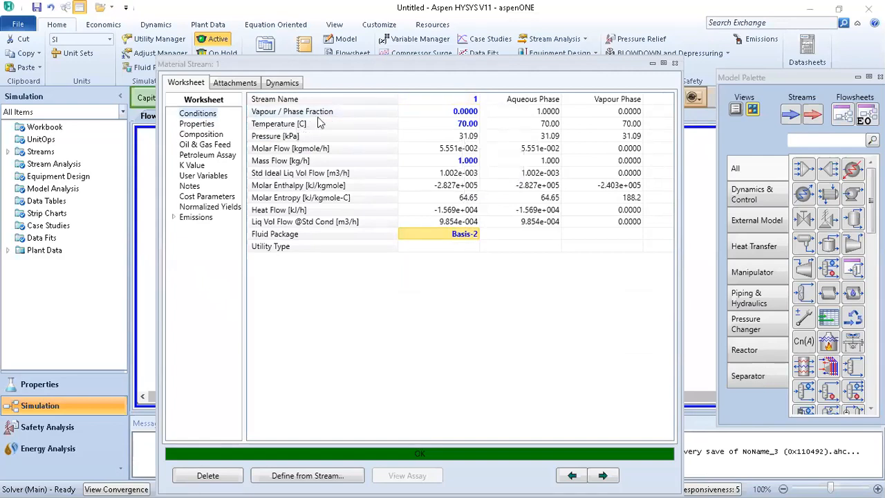
key("Down")
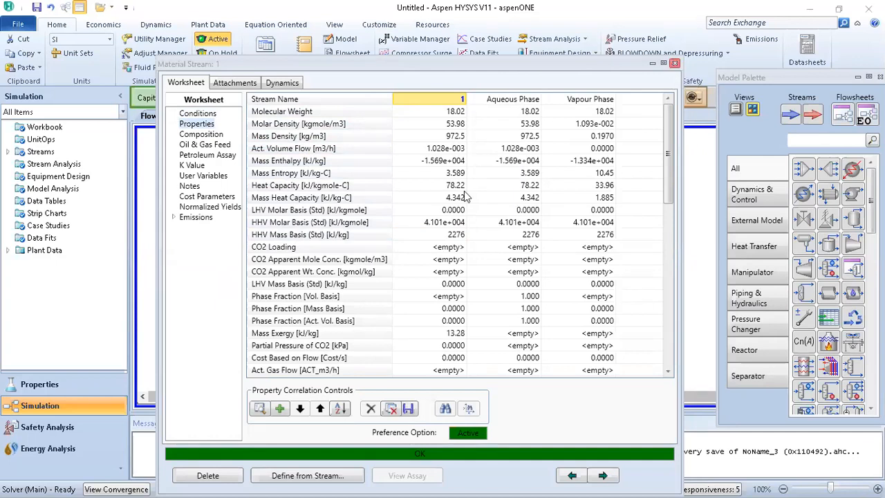
Switch to the PowerPoint presentation and start the slide show from the thermodynamic model selection slide
key("Escape")
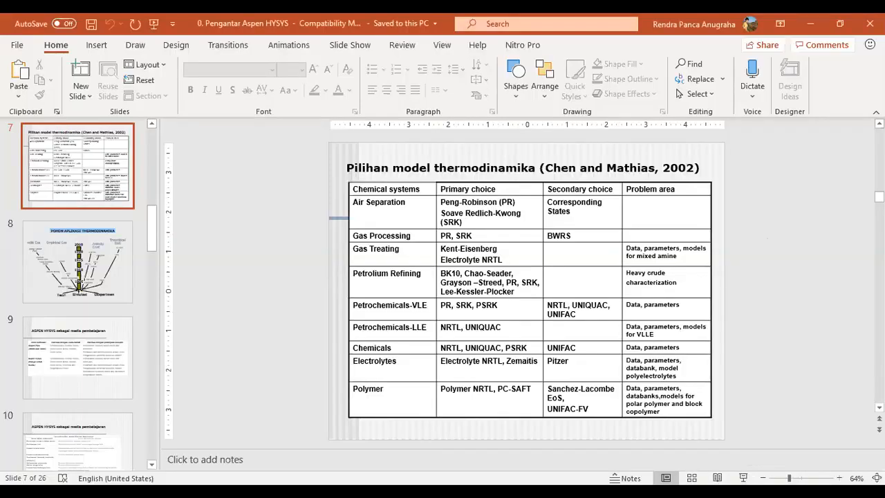
left_click(745, 477)
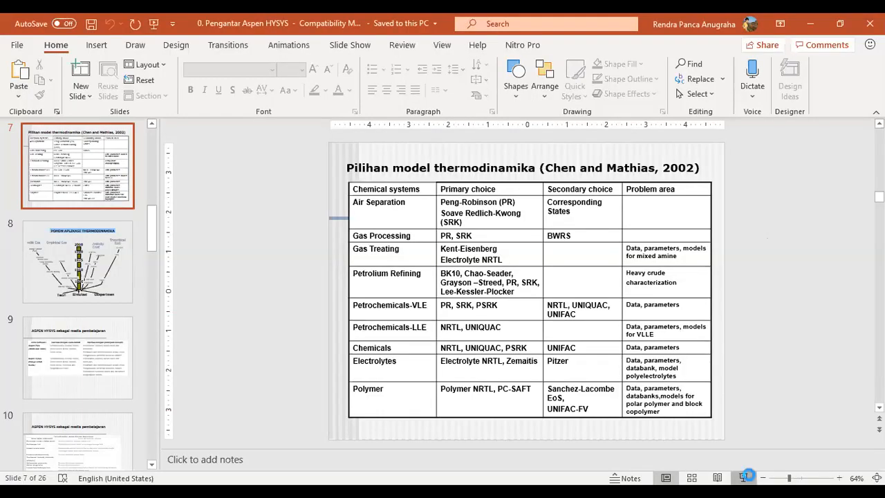
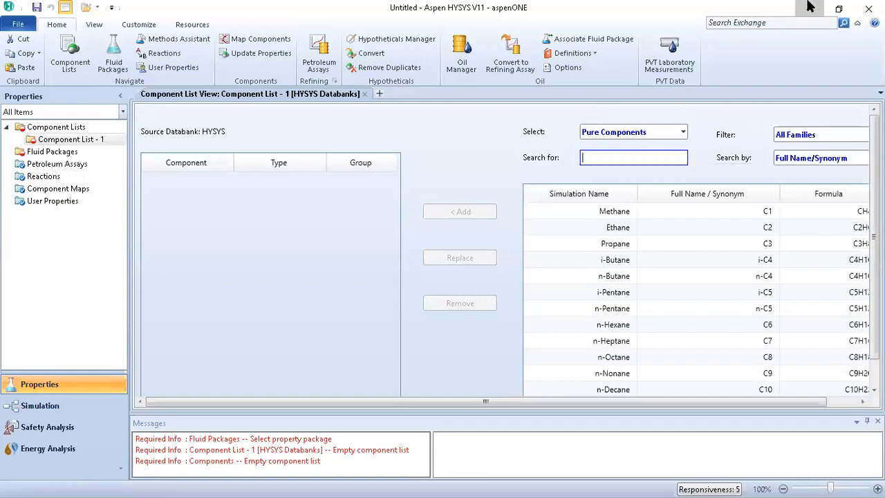
Search the HYSYS pure components for Methanol and add it to Component List - 1
type("M")
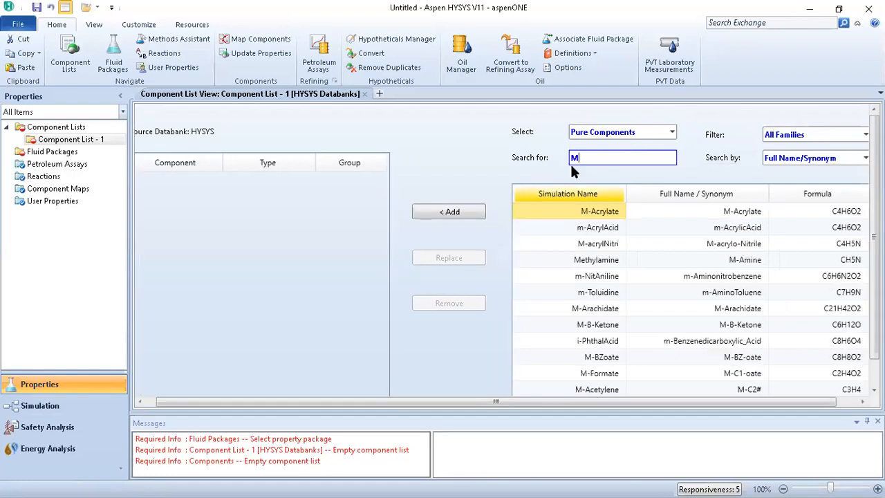
type("ethanol")
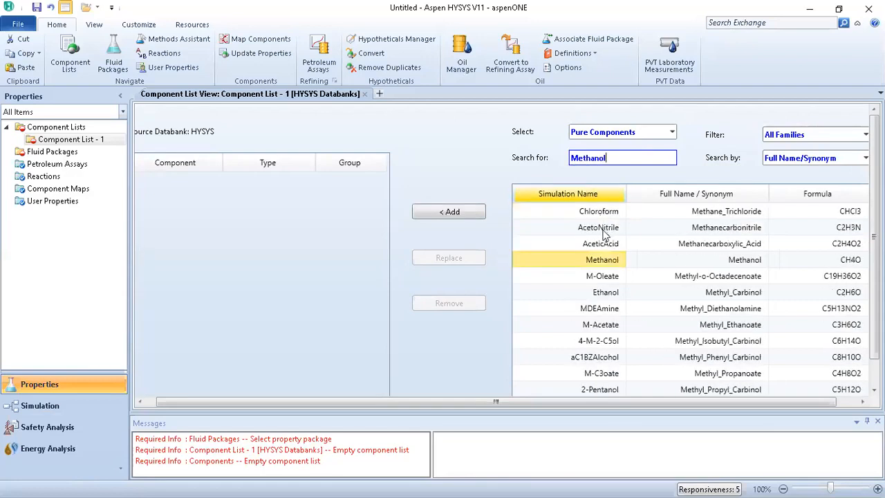
double_click(599, 210)
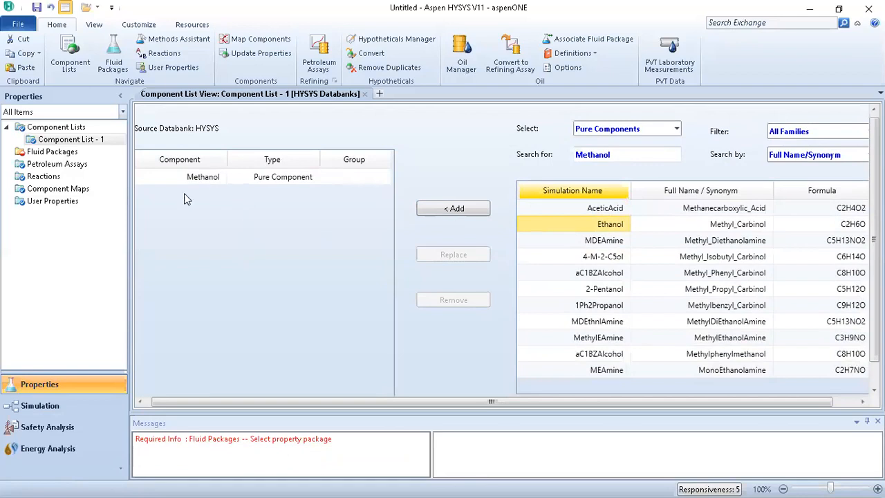
Create a fluid package for the component list using the Peng-Robinson property package
left_click(48, 150)
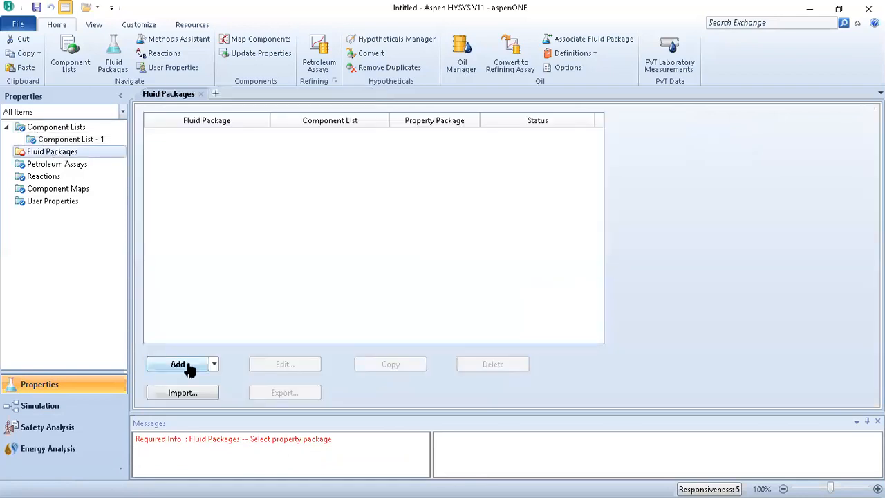
left_click(173, 311)
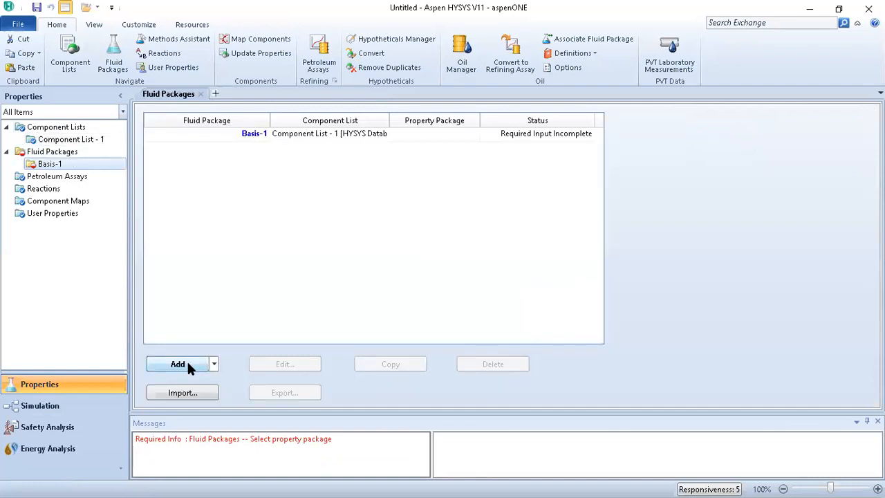
scroll(269, 262, "down", 5)
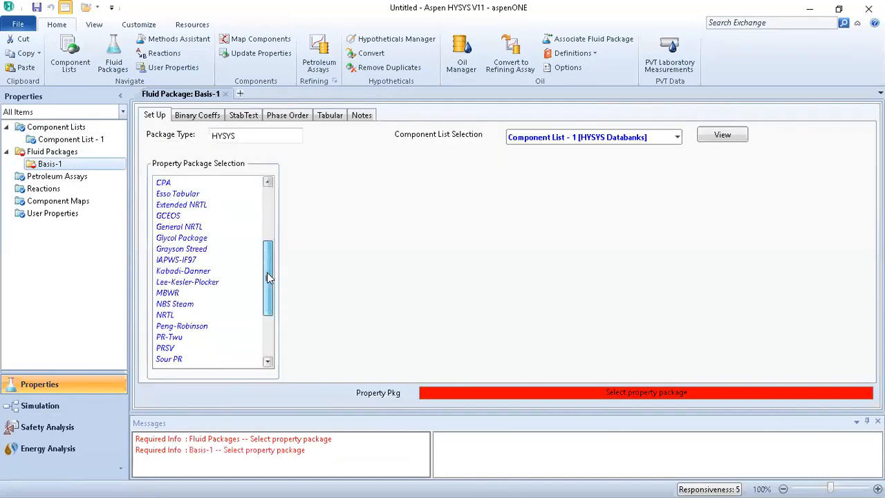
left_click(199, 284)
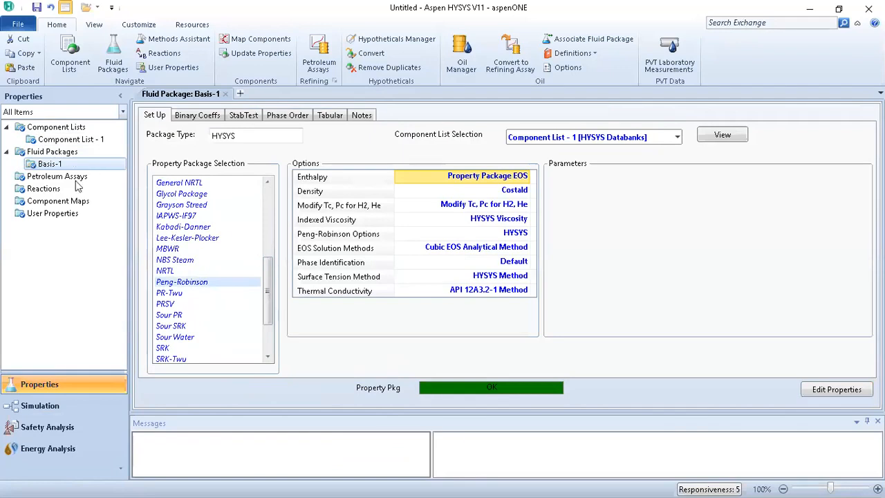
Enter the simulation environment, find the pump model and place a pump in the middle of the flowsheet
left_click(52, 407)
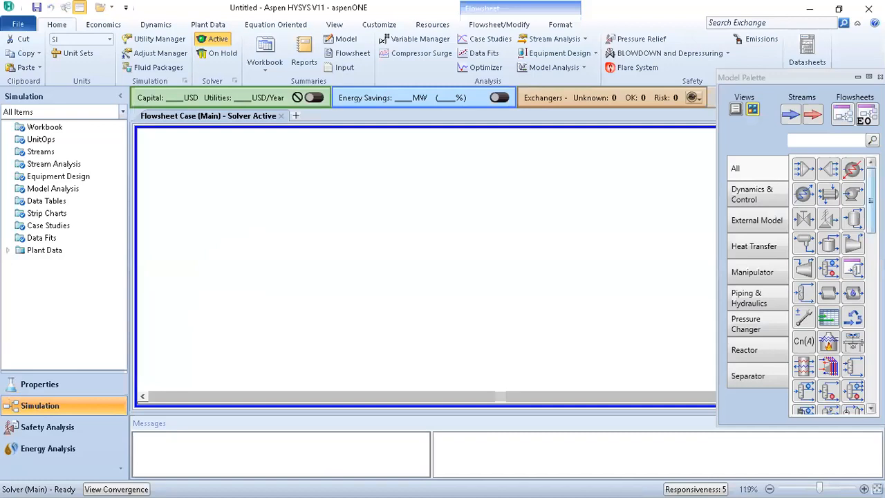
left_click_drag(872, 201, 872, 317)
scroll(859, 181, "up", 2)
scroll(860, 181, "up", 10)
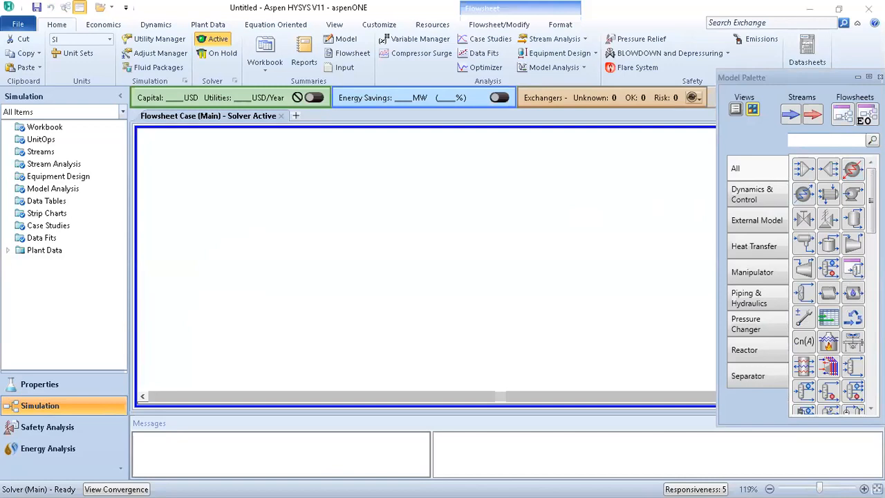
type("pu")
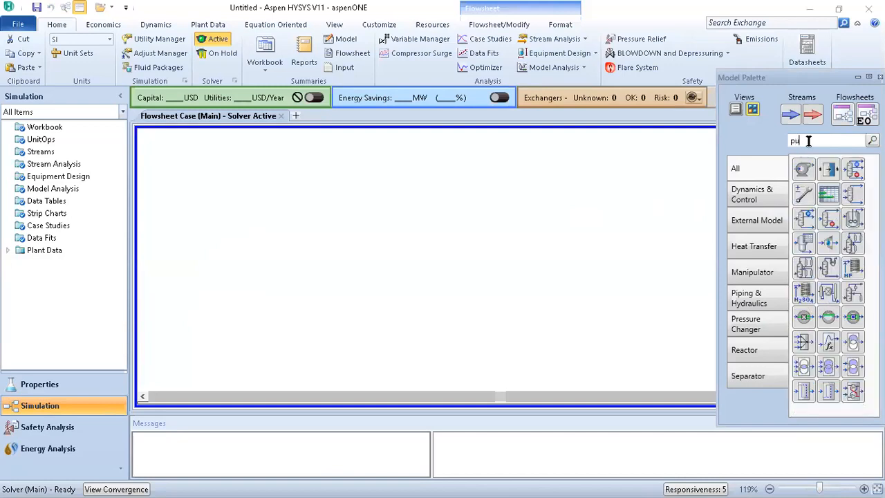
type("mp")
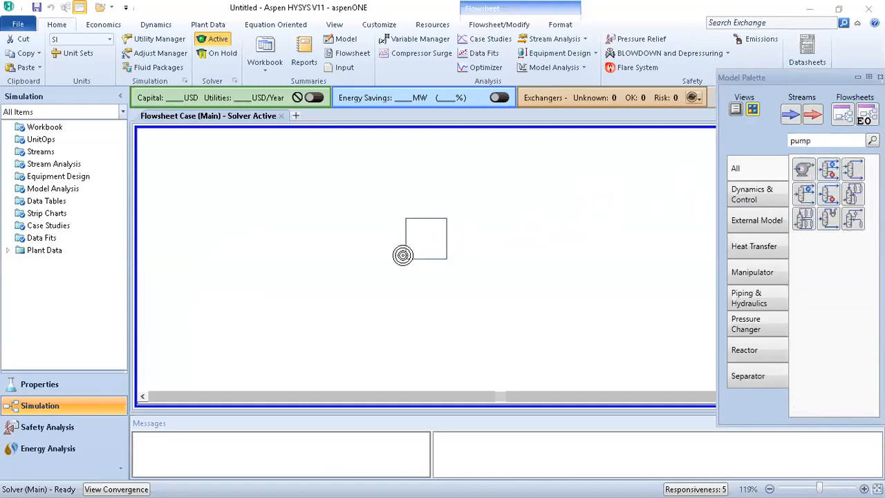
left_click(405, 257)
left_click(427, 284)
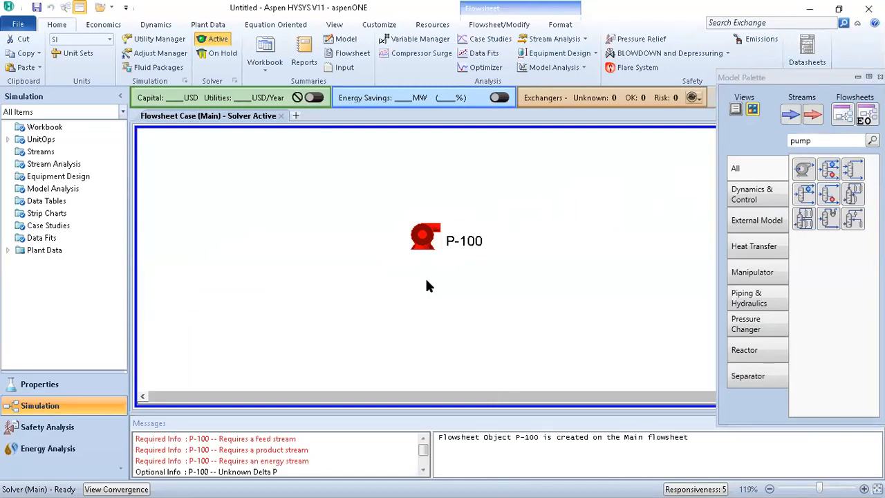
Place a new material stream on the flowsheet, to the lower right of the pump
left_click(792, 116)
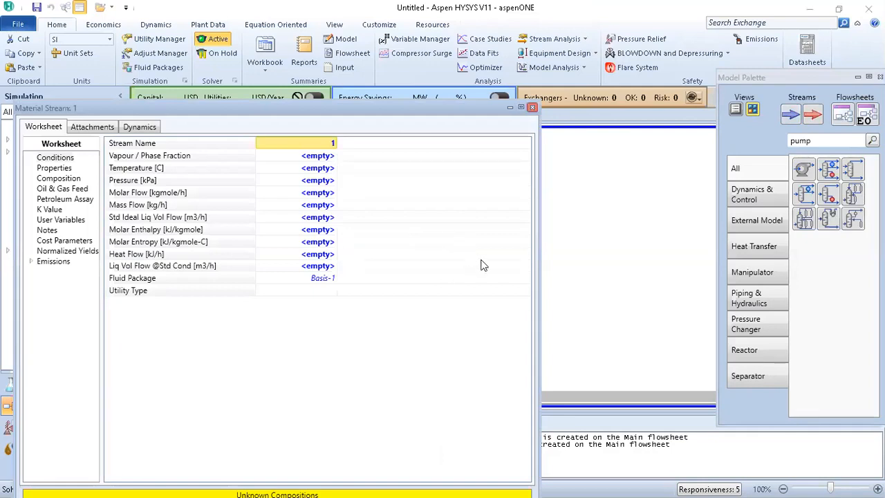
left_click(535, 282)
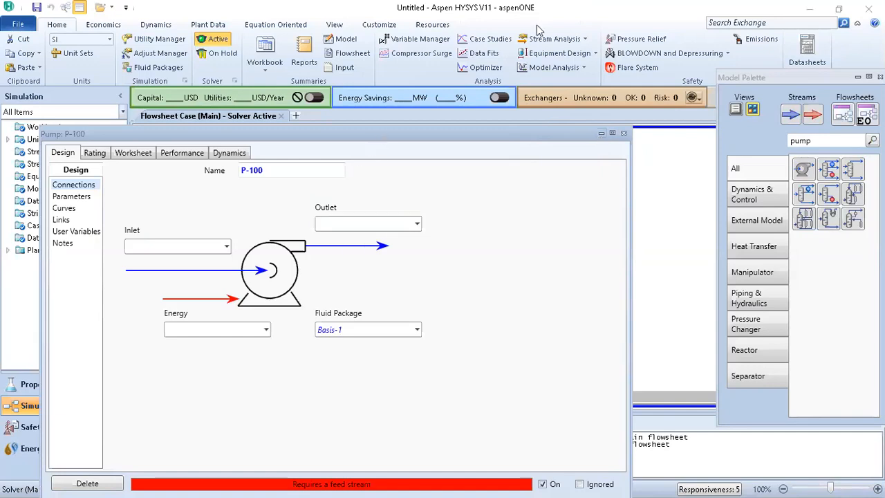
Connect pump P-100 to an inlet stream named Inlet and an outlet stream named Outlite
left_click_drag(537, 25, 526, 67)
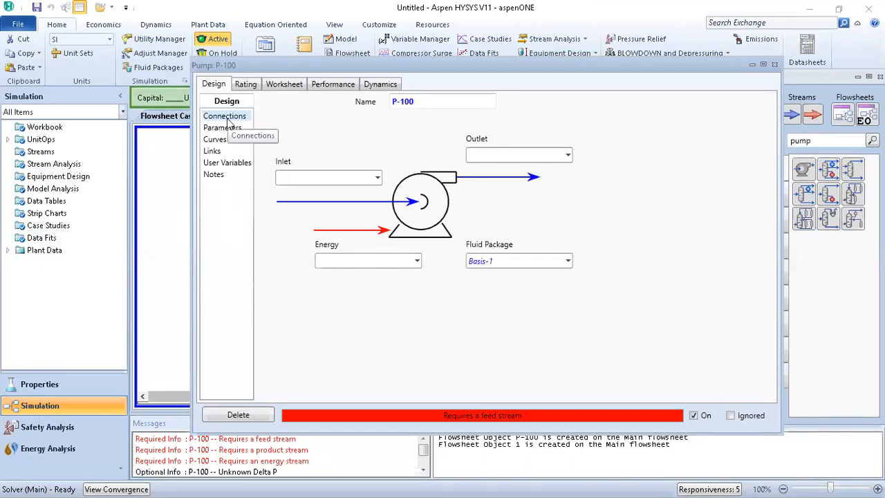
left_click(378, 179)
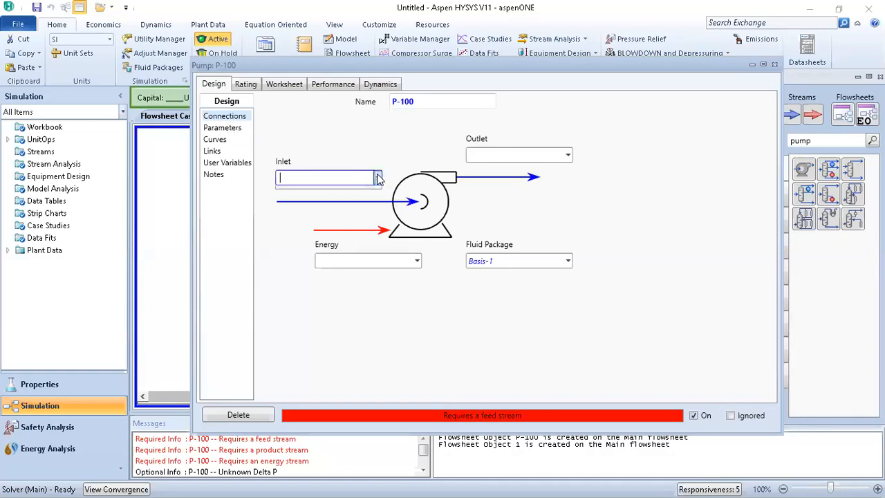
type("Inlet")
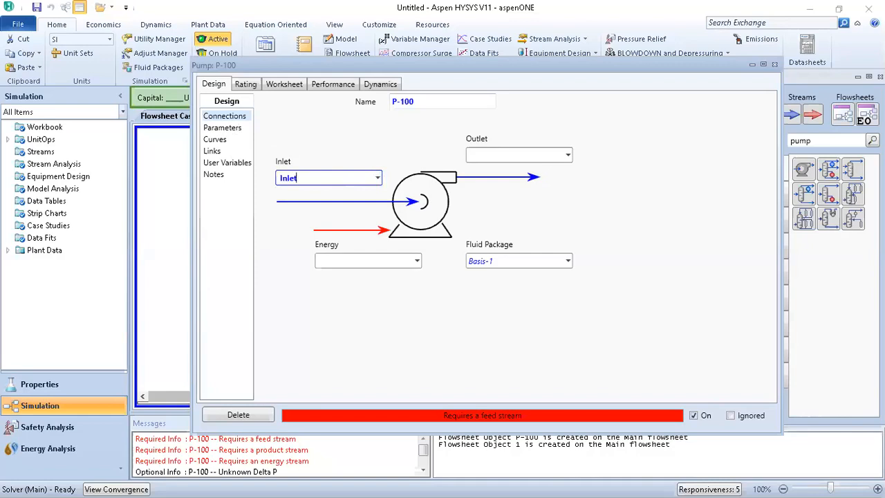
key("Return")
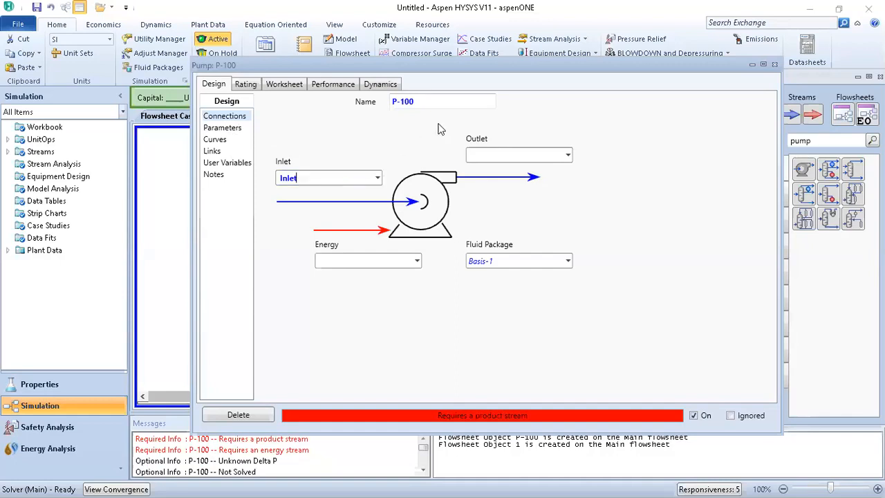
left_click(504, 158)
type("Outlet")
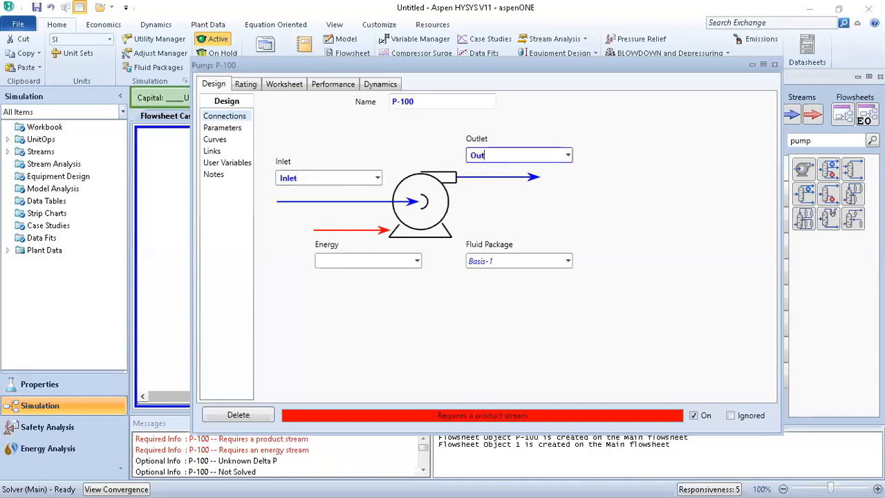
key("BackSpace")
key("BackSpace")
type("ite")
key("Return")
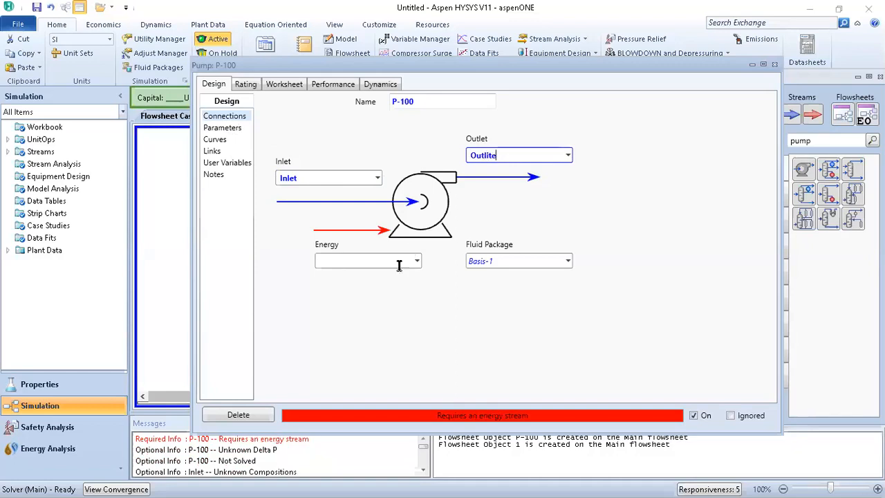
Connect an energy stream named Ws to pump P-100 and shift the pump slightly to the left on the flowsheet
left_click(390, 259)
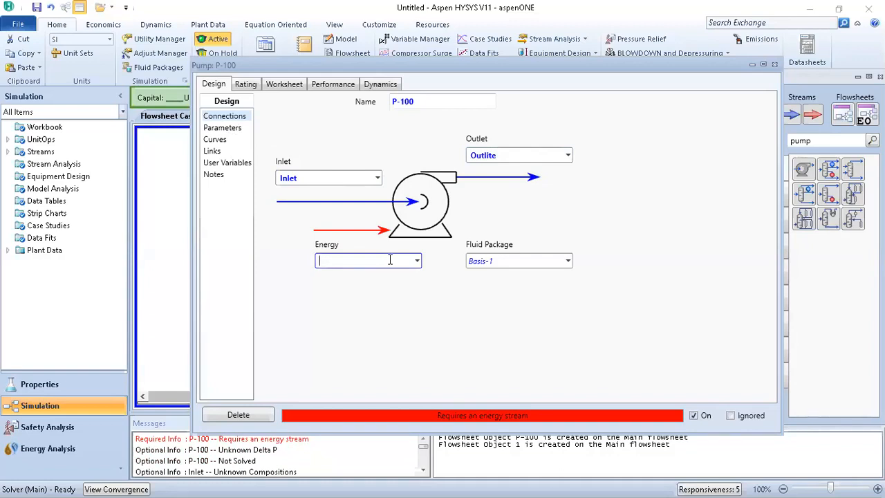
type("Ws")
key("Return")
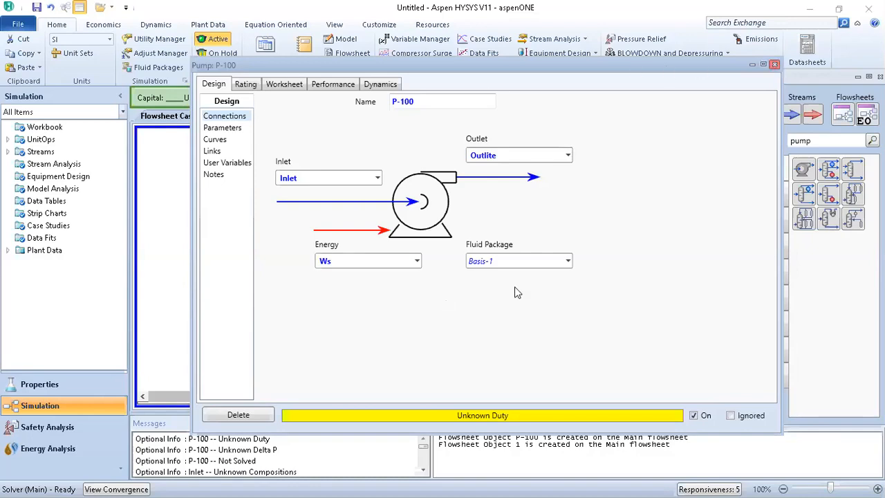
key("Escape")
left_click_drag(423, 234, 397, 230)
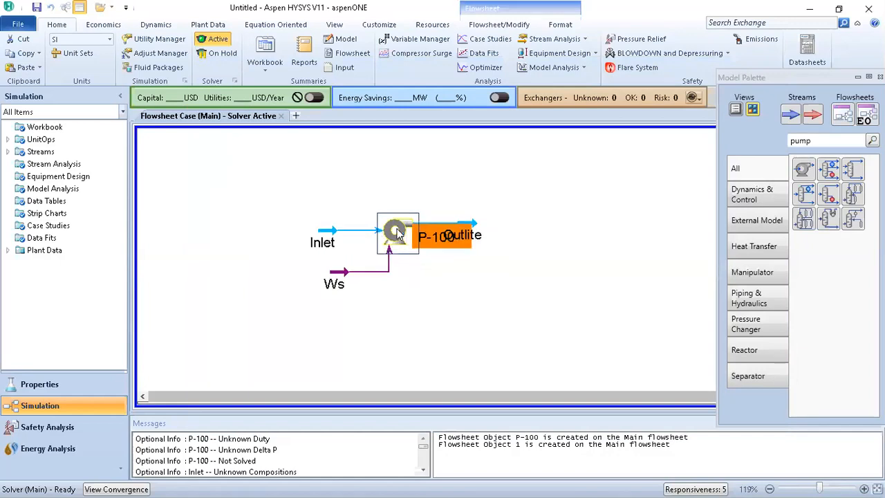
left_click(465, 270)
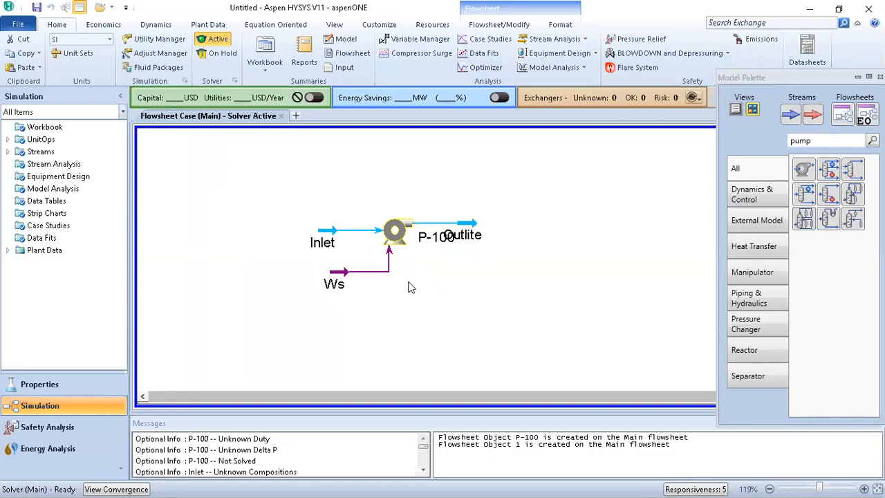
In the worksheet of pump P-100, set the Inlet stream's temperature to 50 °C and its pressure to 1 atm
mouse_move(327, 233)
double_click(394, 230)
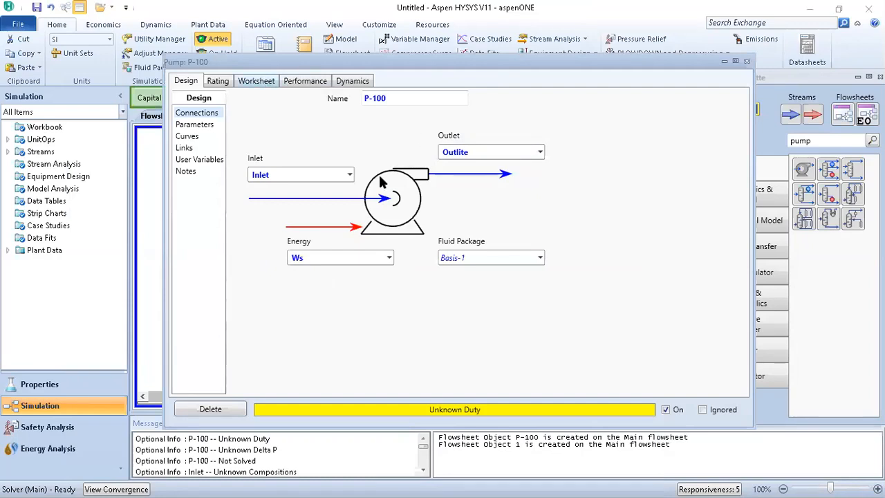
left_click(256, 81)
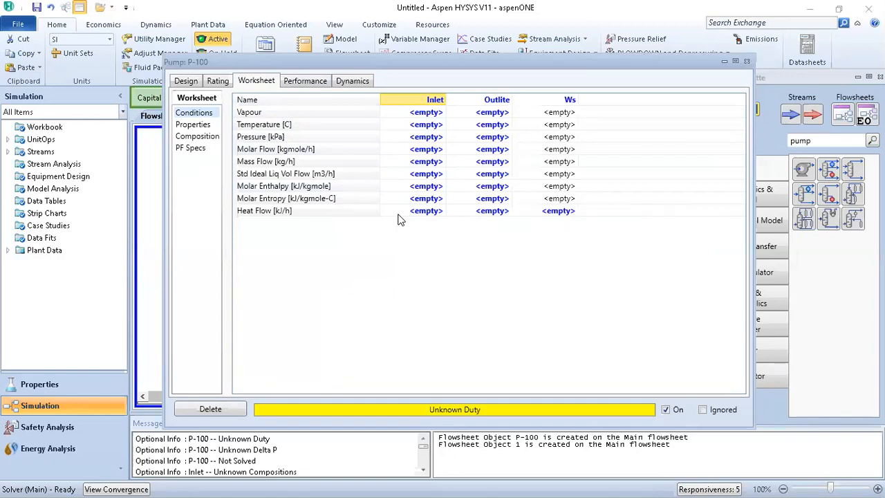
left_click(426, 126)
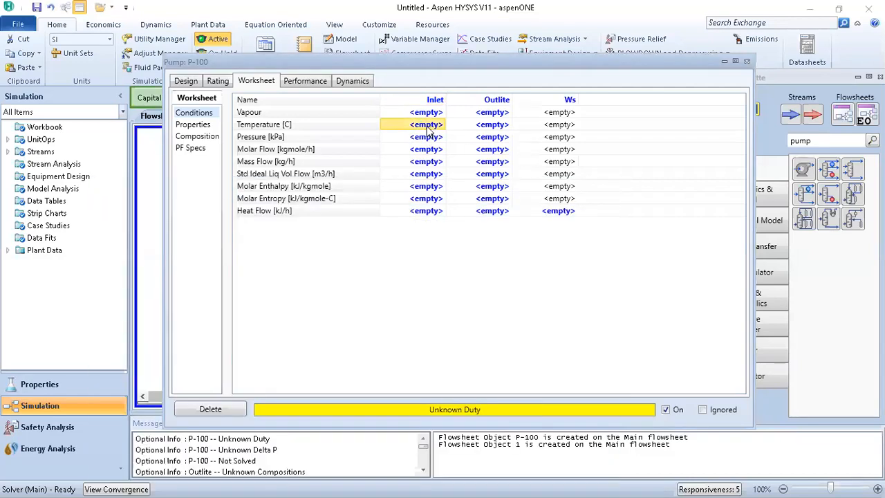
type("50")
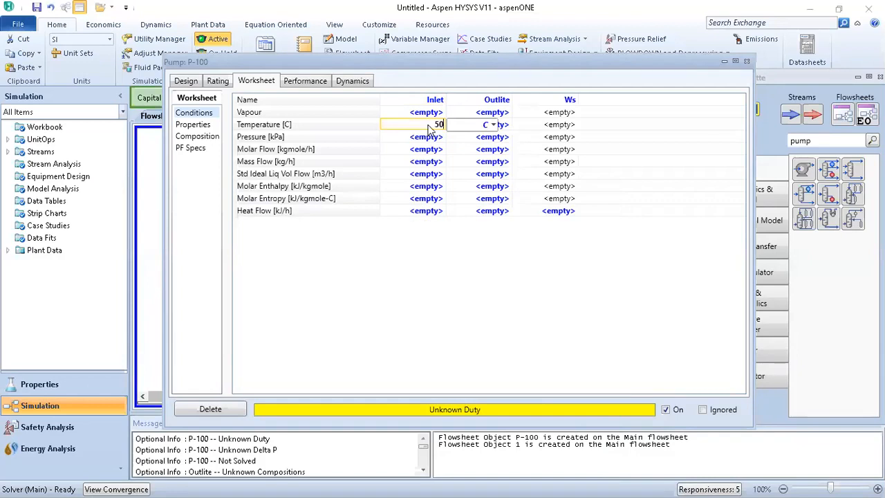
key("Return")
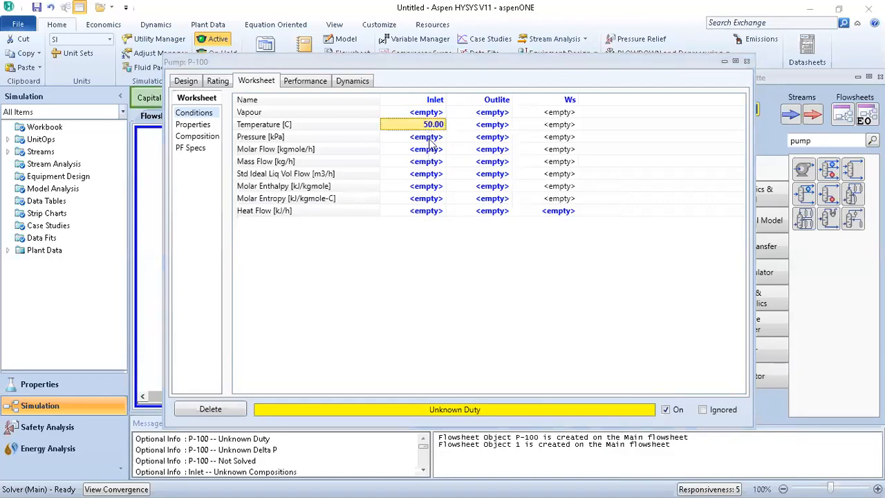
left_click(430, 142)
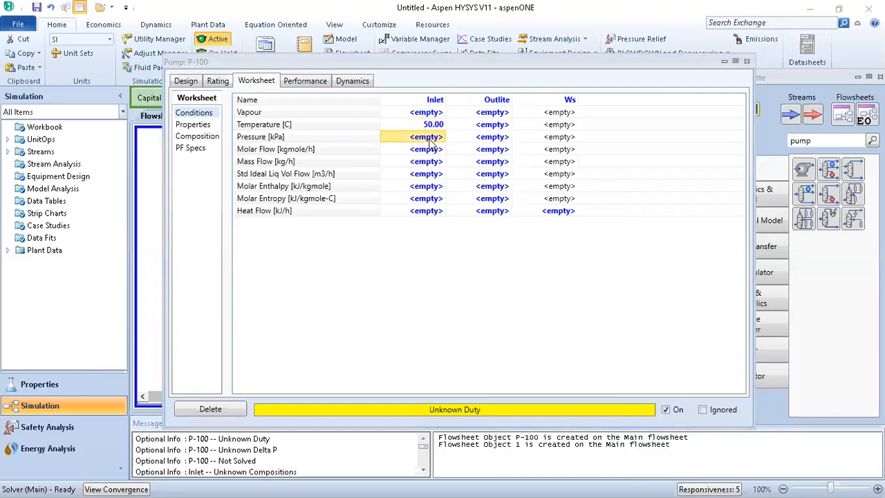
type("1")
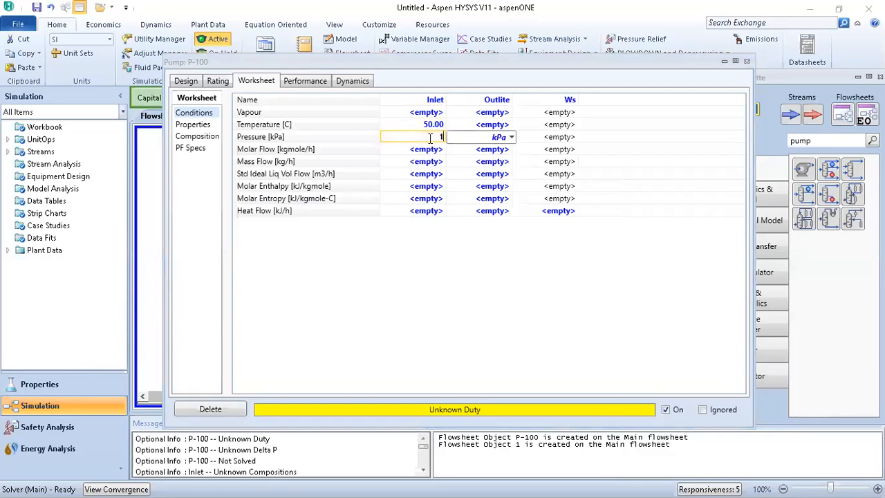
left_click(512, 138)
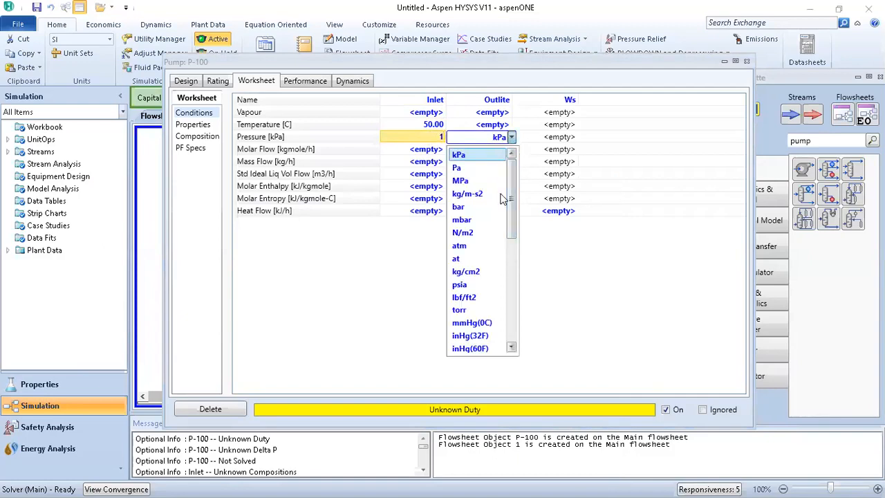
left_click(461, 246)
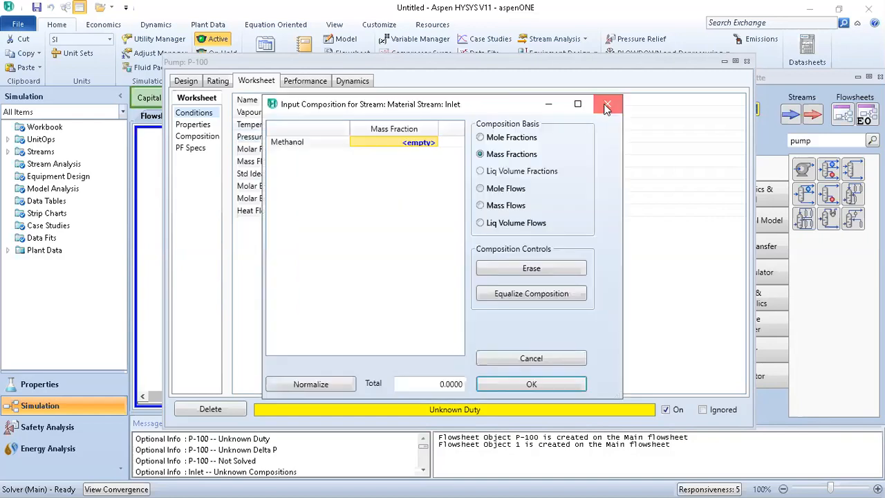
Dismiss the inlet composition dialog and set the Inlet stream's mass flow to 100 kg/h in the pump worksheet
left_click(609, 103)
left_click(446, 161)
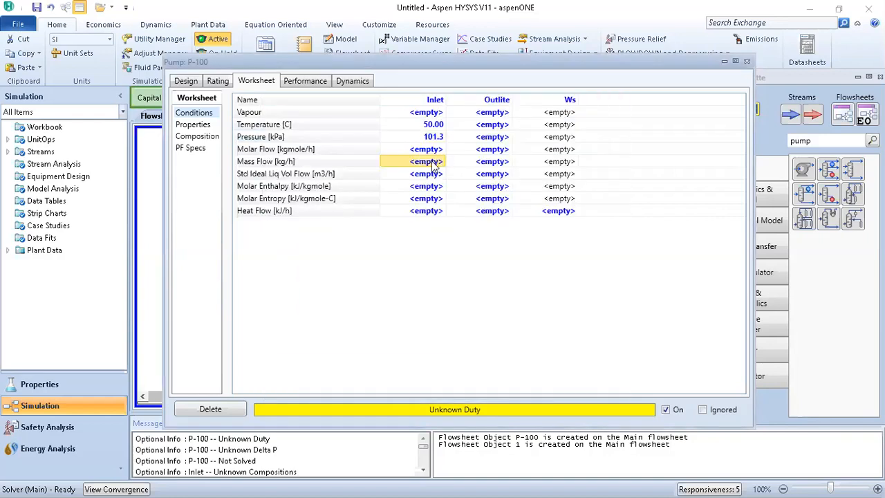
type("100")
key("Return")
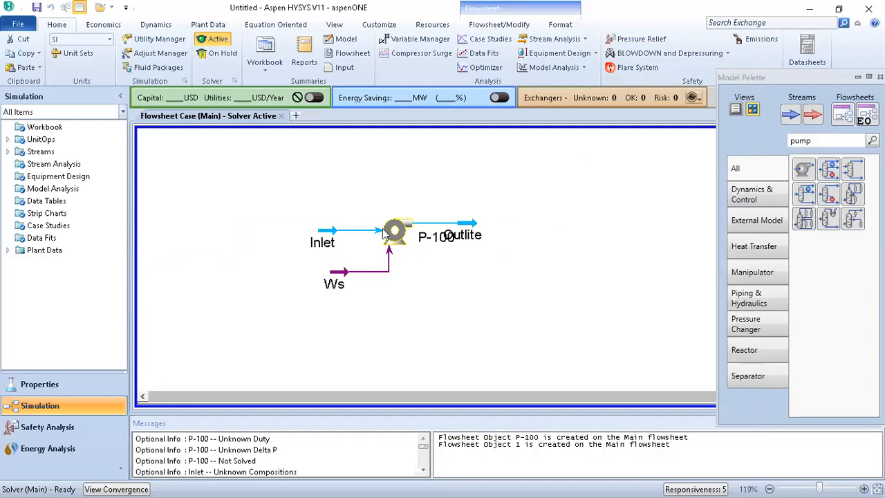
Define the Inlet stream's composition as methanol with a mass fraction of 1, and review the stream's conditions
left_click(331, 242)
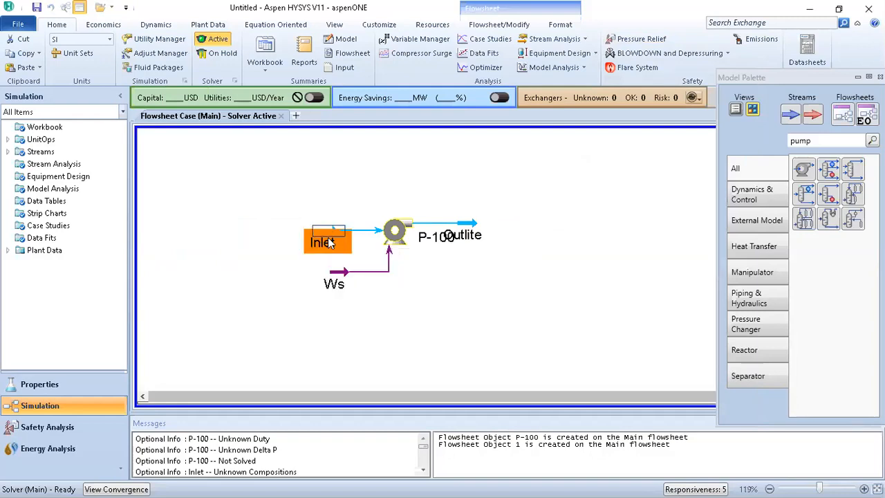
double_click(331, 242)
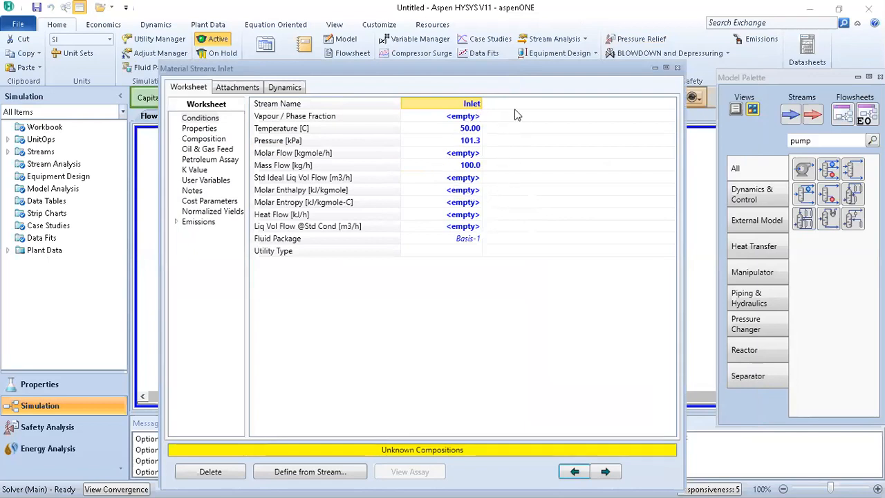
left_click(196, 140)
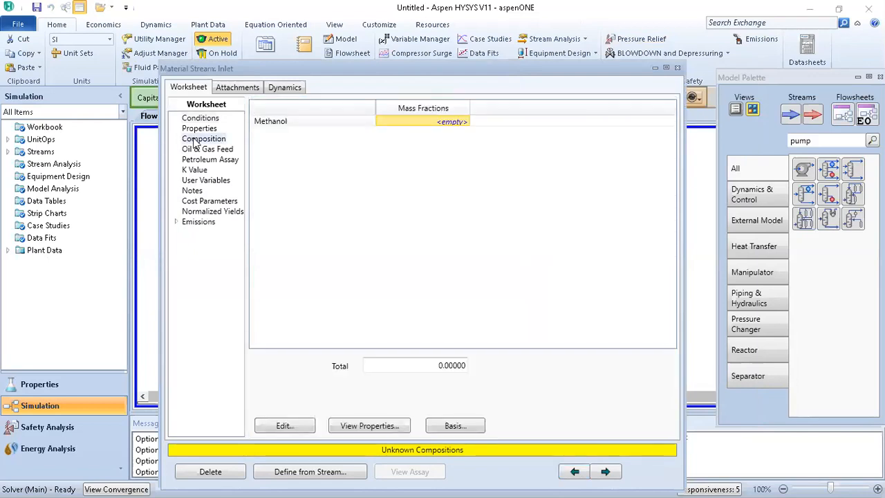
left_click(303, 427)
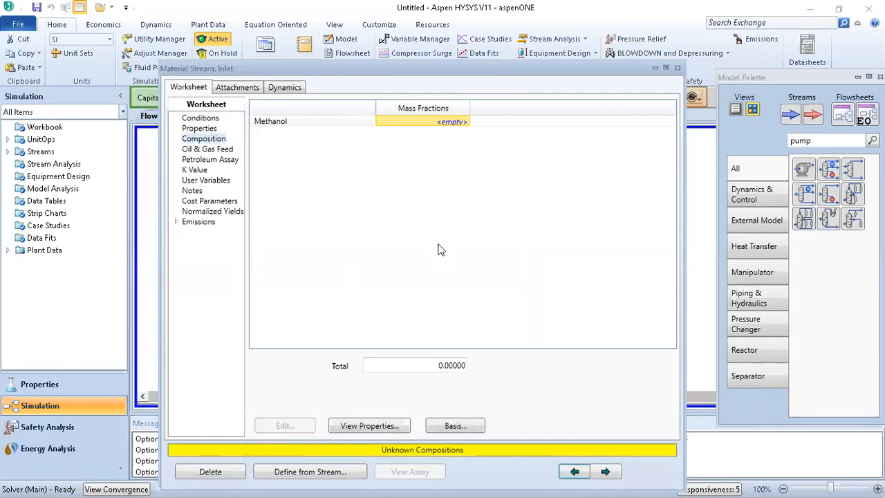
left_click(426, 143)
type("1")
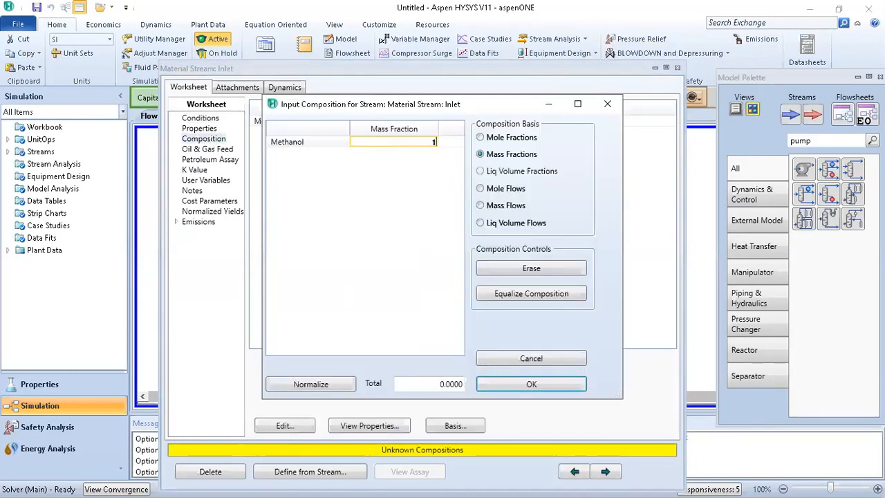
key("Return")
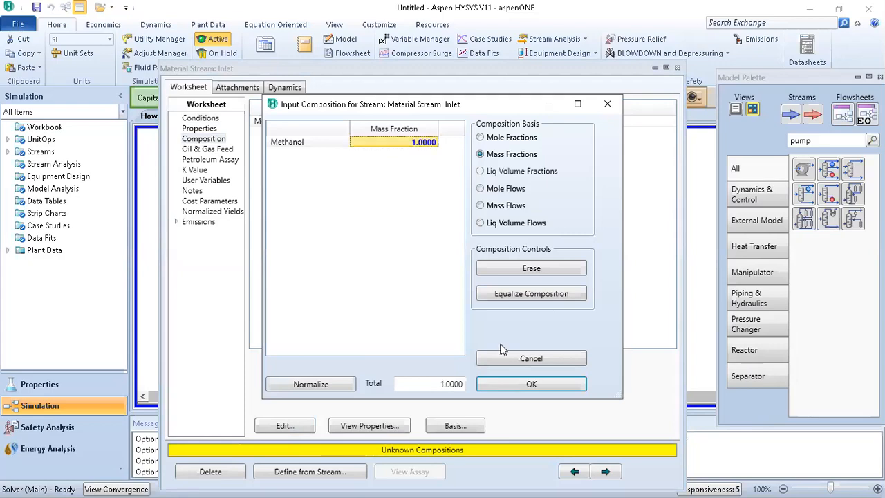
left_click(520, 386)
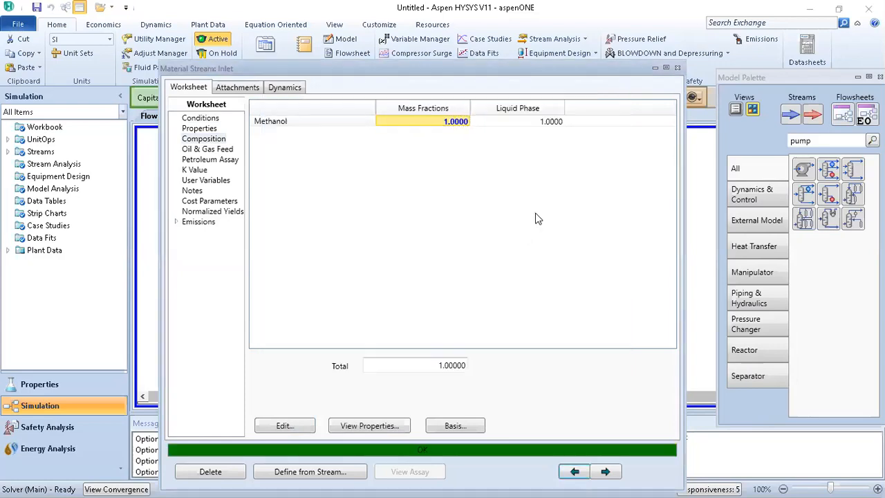
left_click(200, 118)
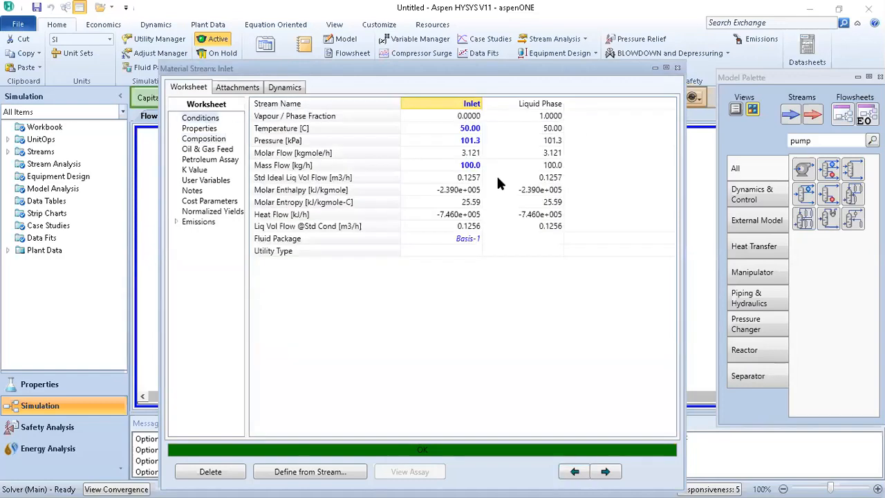
left_click(677, 67)
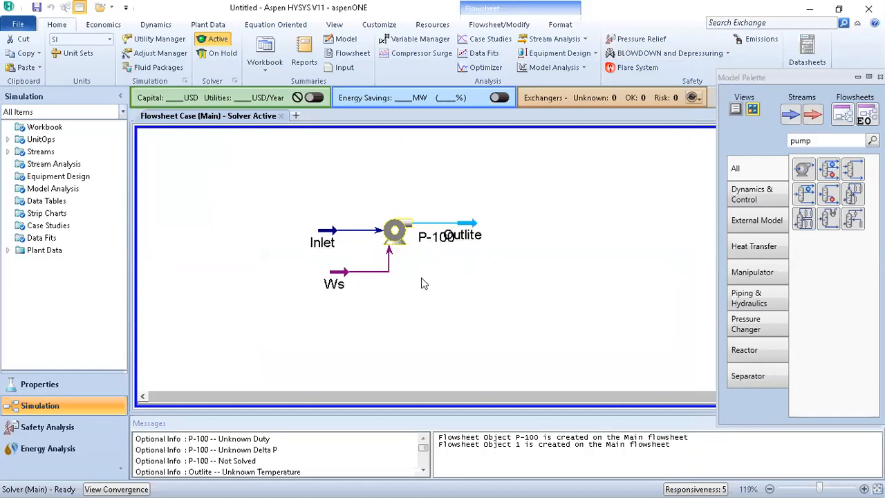
In the worksheet of pump P-100, set the Outlite stream's pressure to 5 bar (500 kPa)
left_click(396, 233)
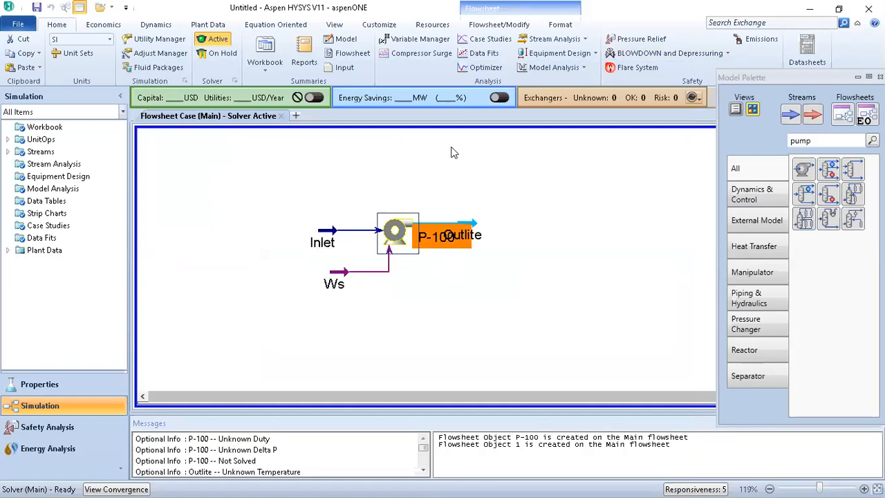
left_click_drag(458, 127, 532, 101)
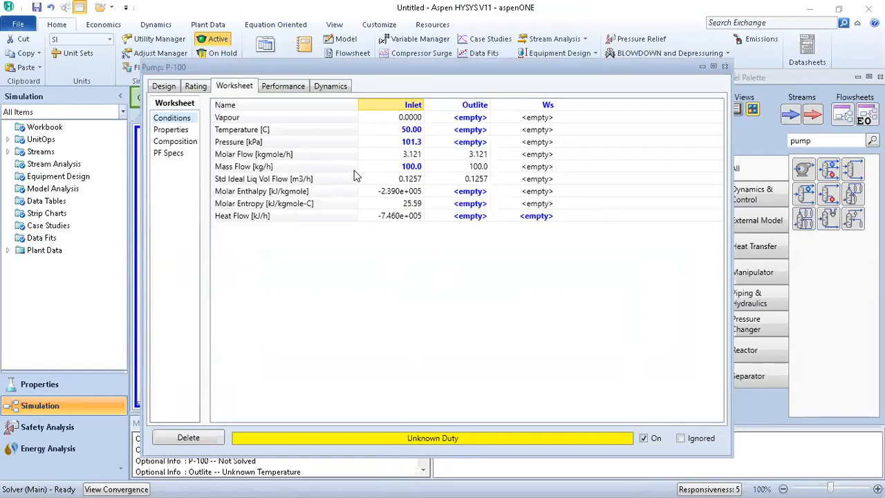
left_click(475, 142)
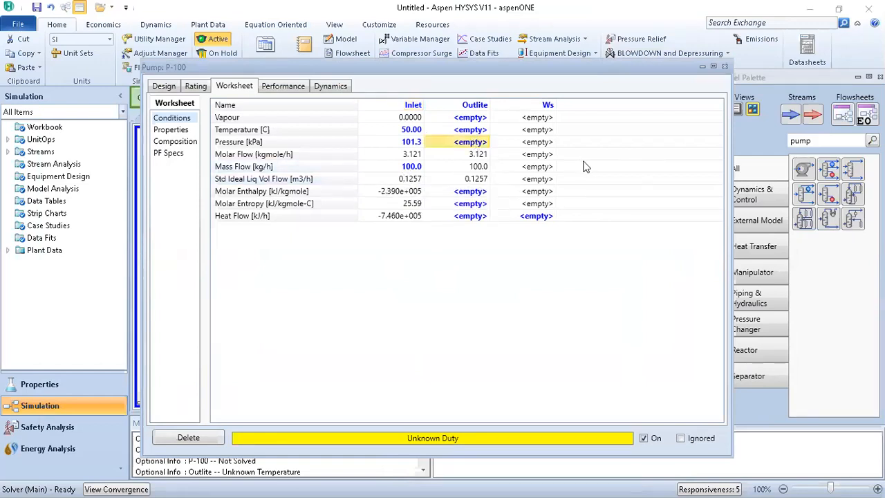
double_click(477, 143)
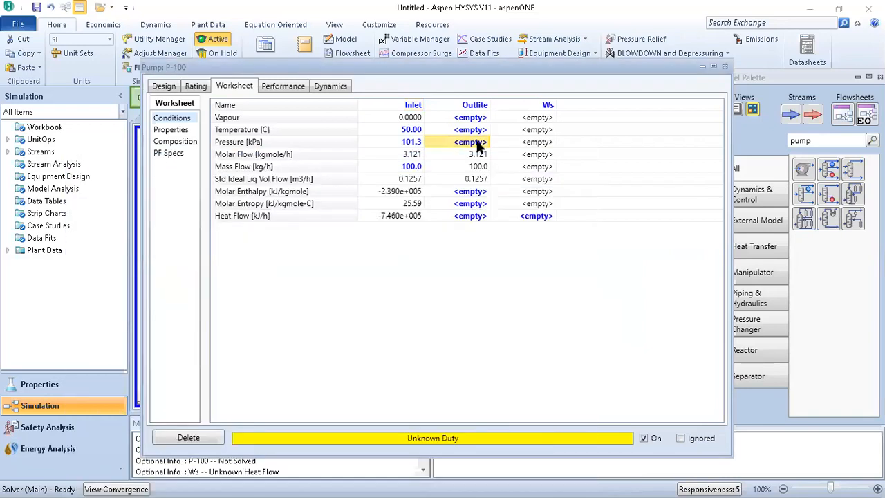
type("5")
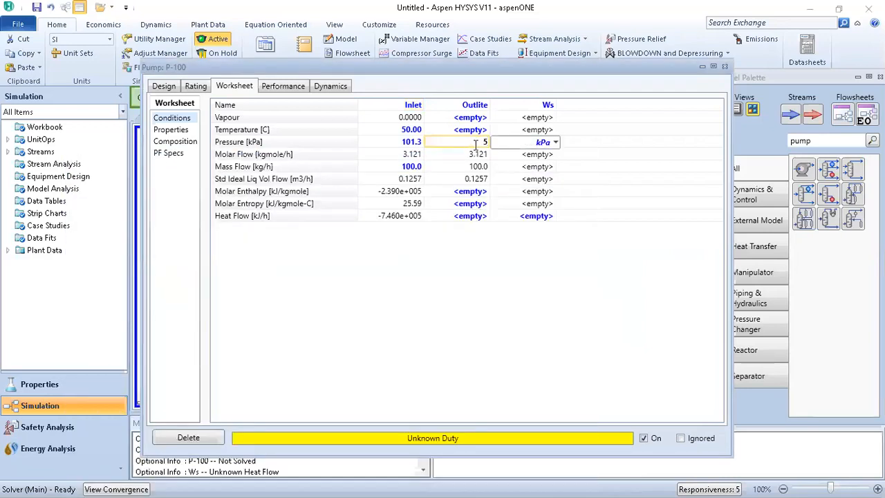
left_click(554, 144)
left_click(531, 213)
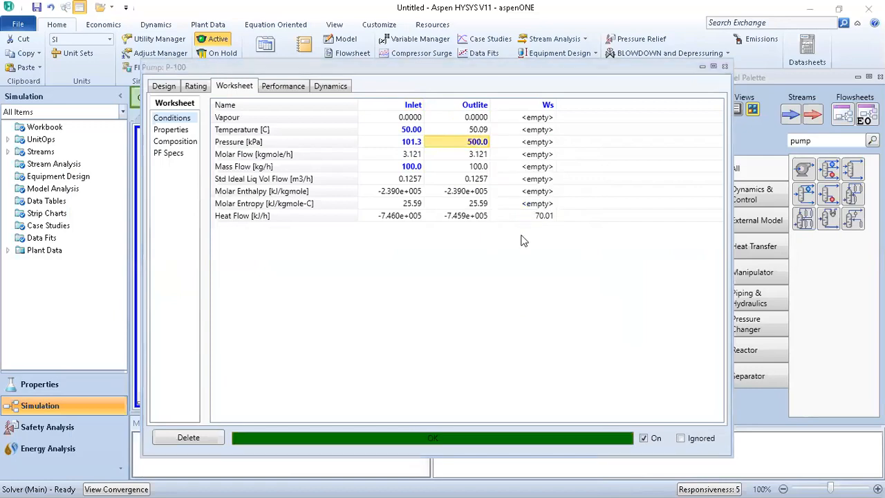
Review the Outlite stream's conditions and the heat flow of Ws in the pump worksheet, and close the pump window
mouse_move(477, 147)
left_click_drag(692, 69, 668, 70)
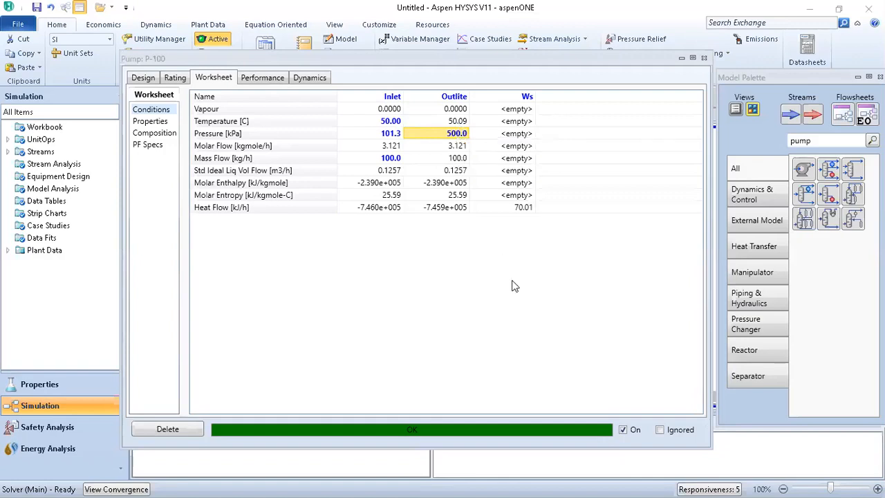
left_click(524, 98)
mouse_move(508, 215)
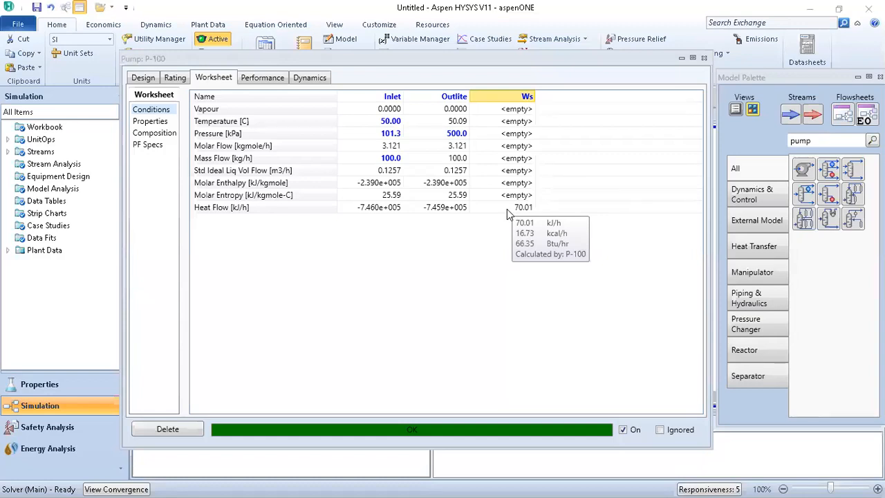
left_click(704, 59)
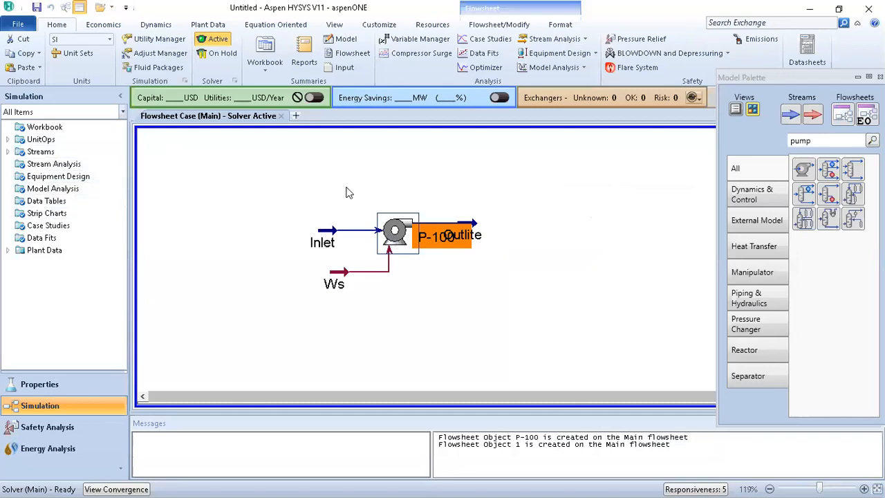
Reopen pump P-100 and examine its design parameters, including the duty in kW and hp
left_click_drag(348, 192, 417, 143)
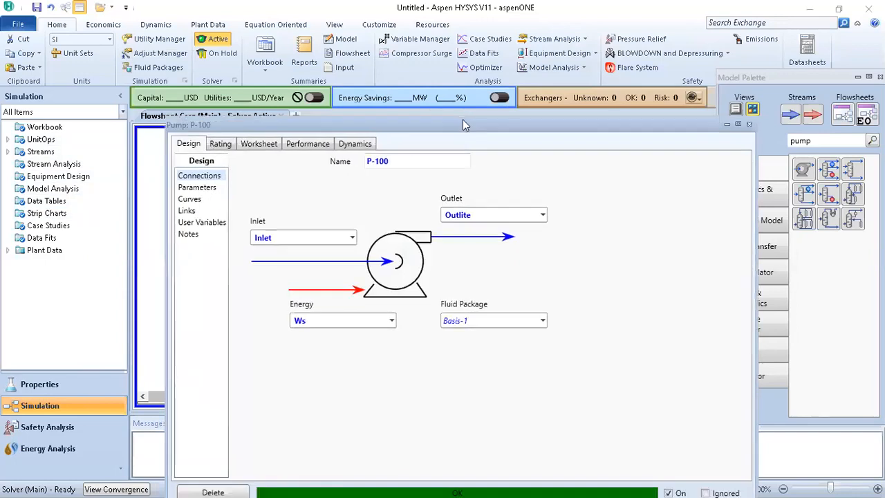
left_click_drag(463, 120, 465, 115)
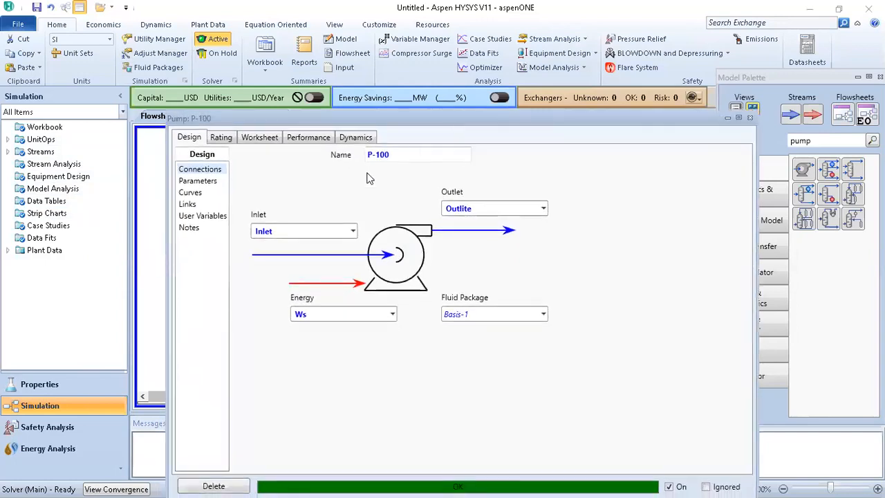
left_click(206, 184)
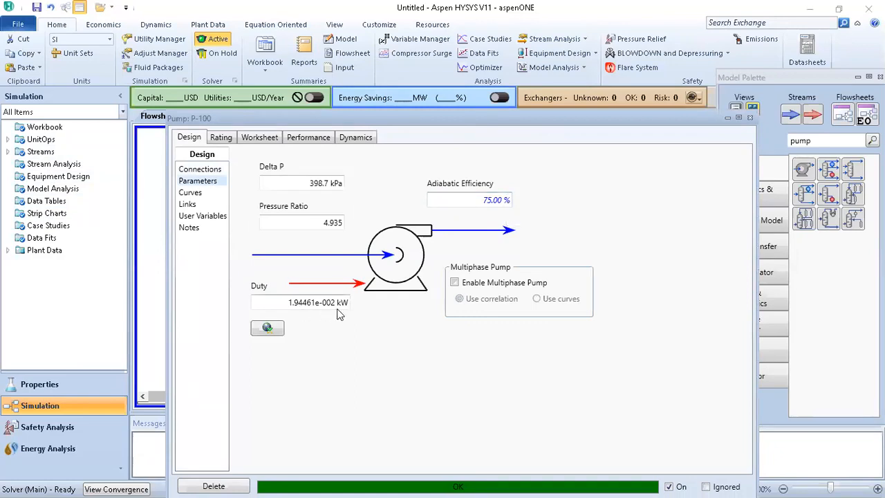
mouse_move(330, 309)
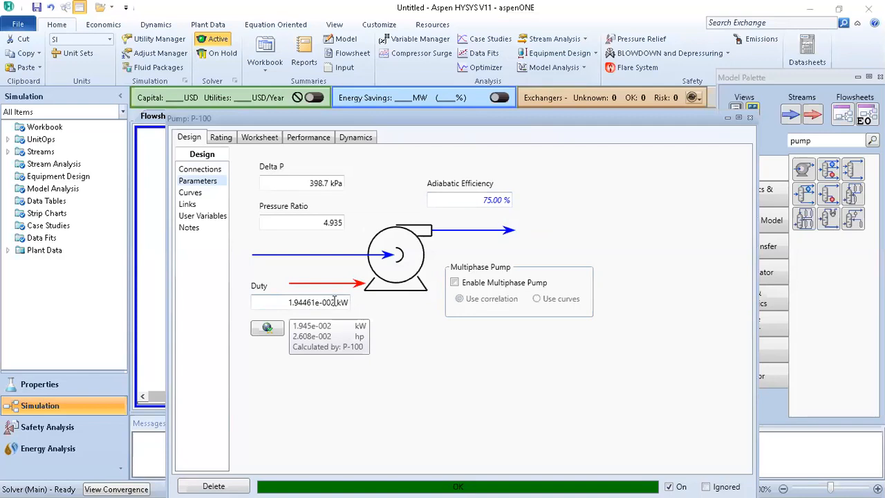
Set the pump's adiabatic efficiency to 100 % and check the resulting duty
left_click(484, 199)
type("100")
key("Return")
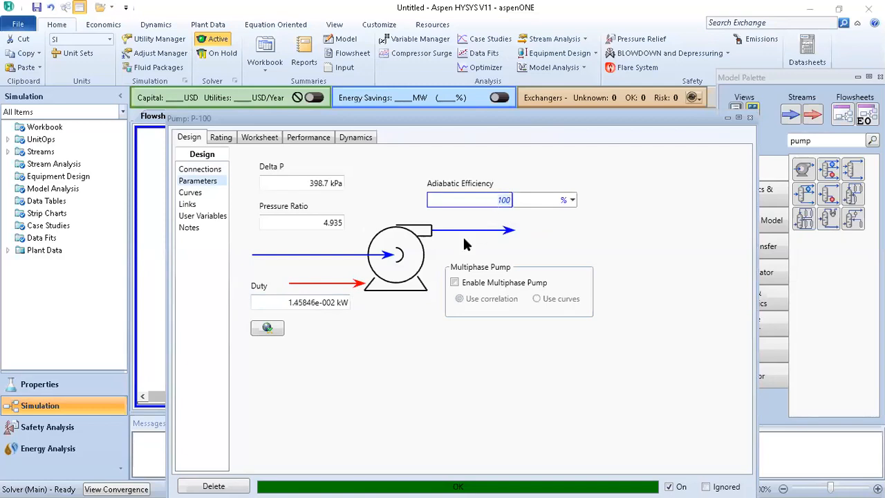
left_click(299, 305)
left_click(329, 317)
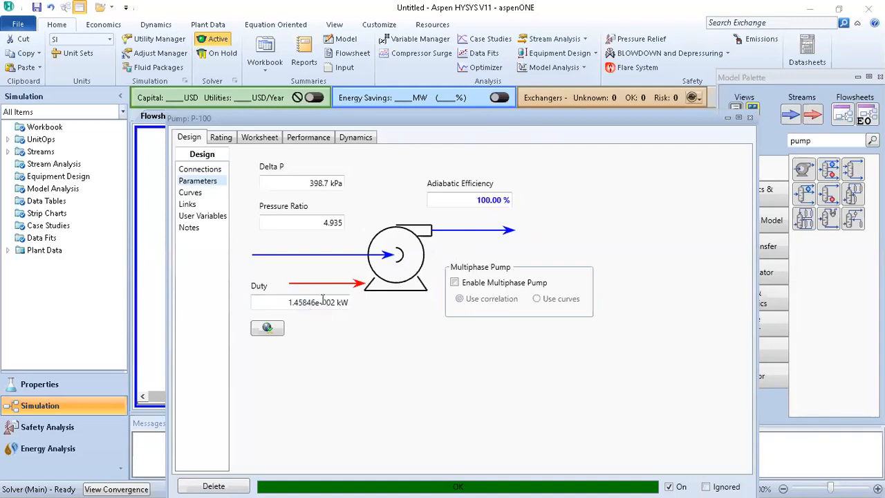
mouse_move(321, 300)
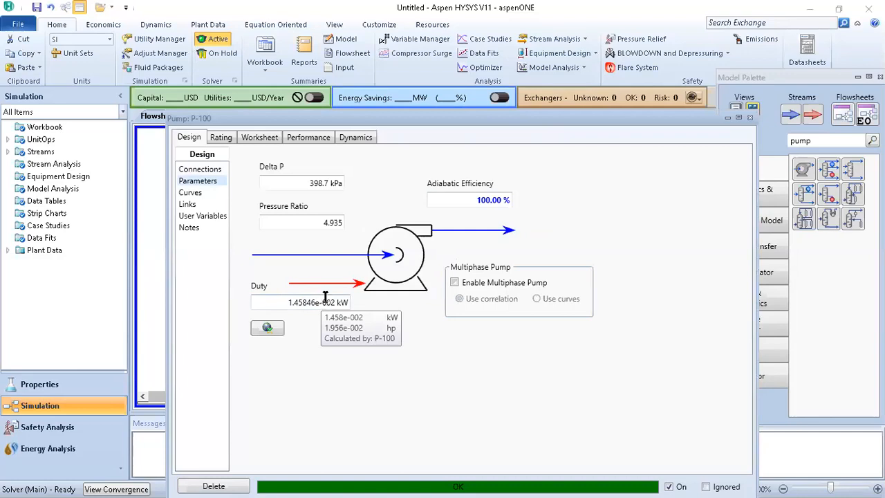
Set the pump's adiabatic efficiency to 50 % to compare the duty
left_click(484, 200)
type("50")
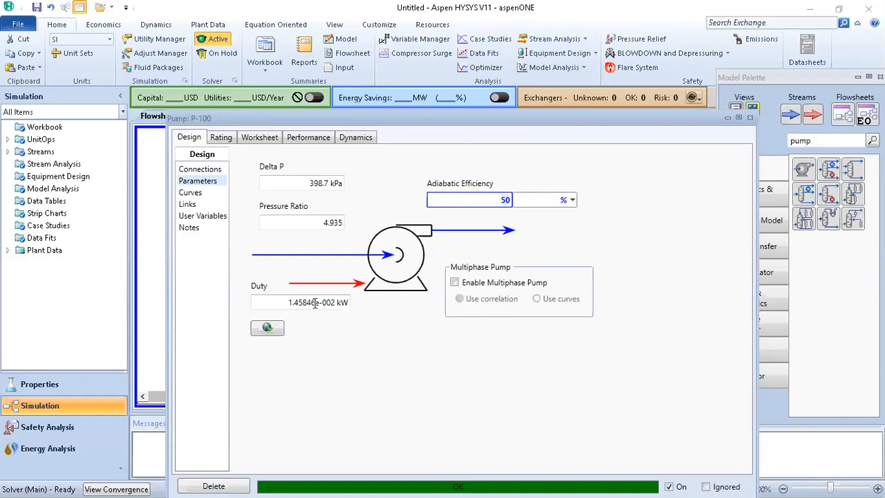
key("Return")
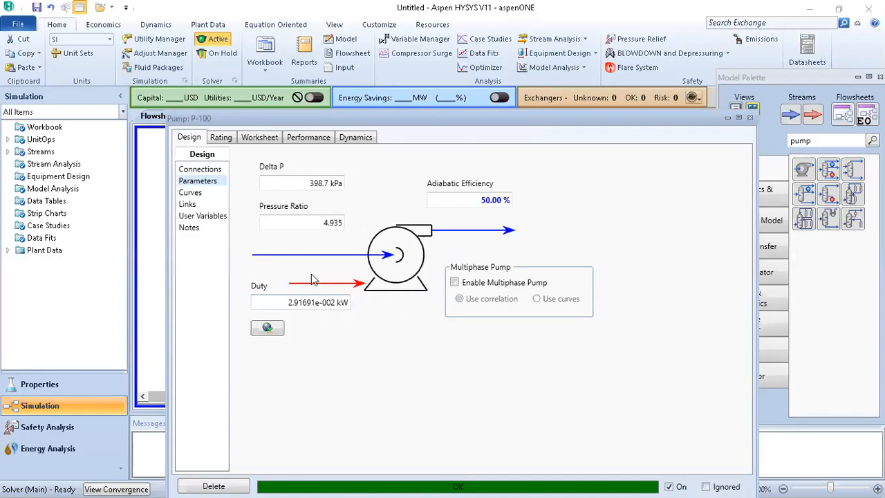
Set the pump's adiabatic efficiency to 75 %
left_click(487, 199)
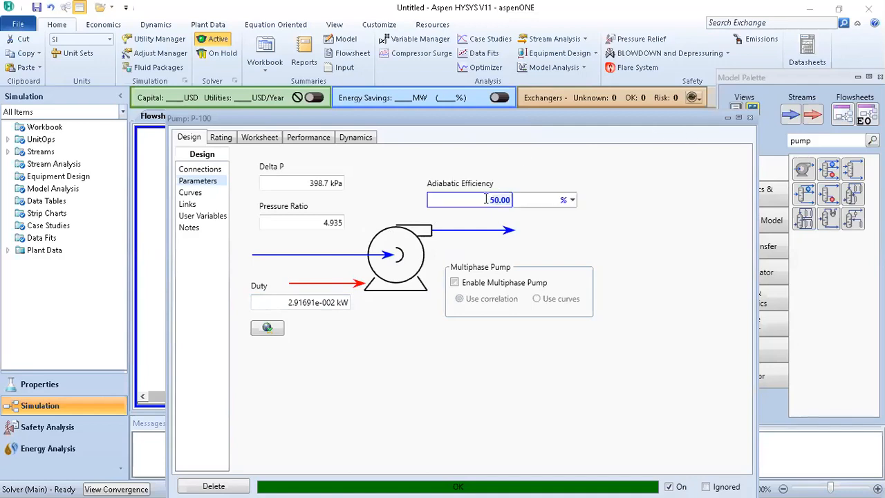
type("75")
key("Return")
left_click(565, 251)
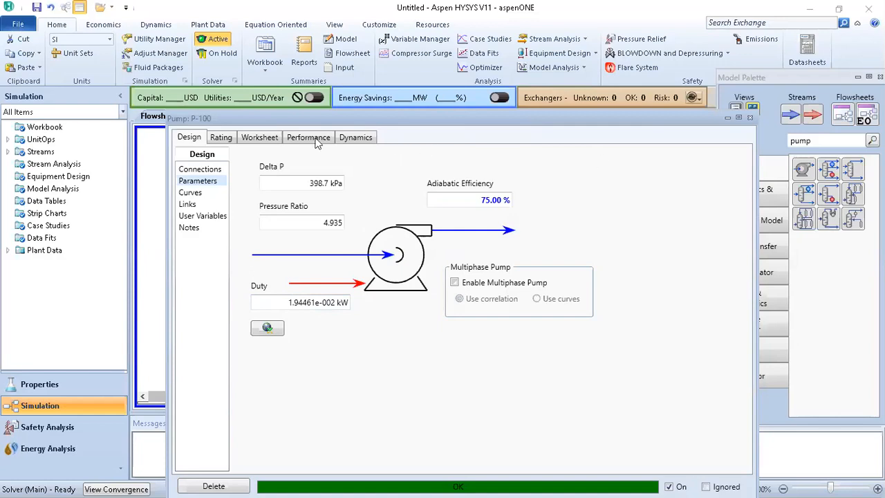
Review the outlet pressure and Ws heat flow in the pump worksheet, and clear the Outlite stream's pressure specification
left_click(276, 141)
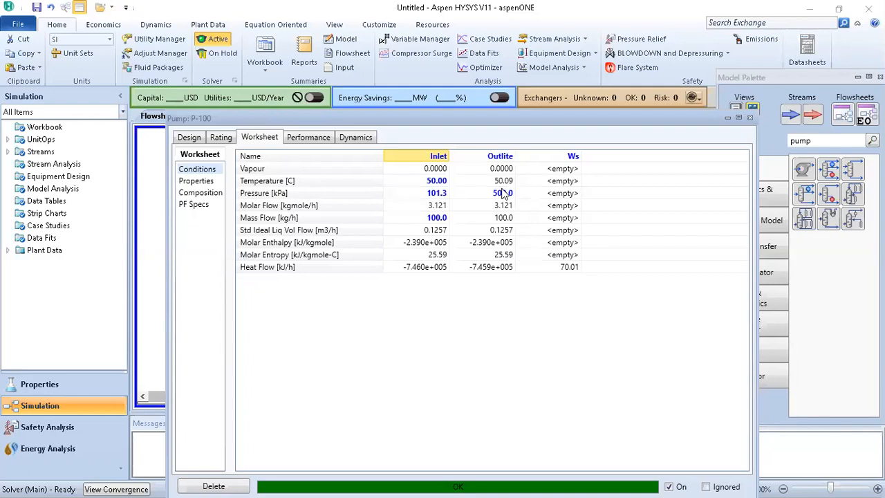
mouse_move(504, 195)
mouse_move(564, 271)
left_click(503, 194)
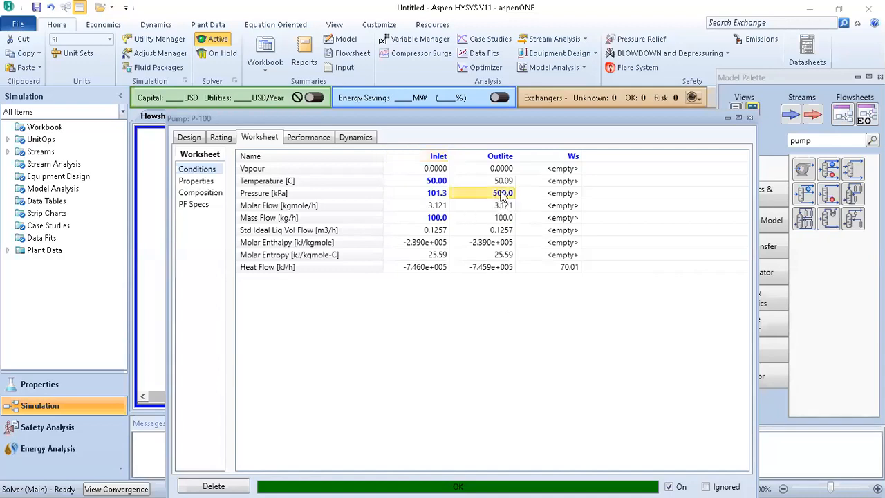
key("Delete")
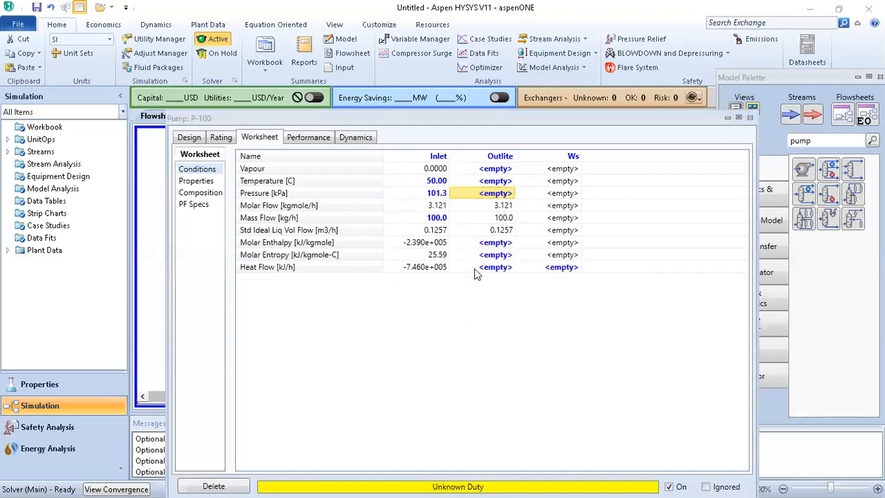
Specify the heat flow of energy stream Ws as 100 kW and check the Outlite stream's calculated pressure
left_click(552, 270)
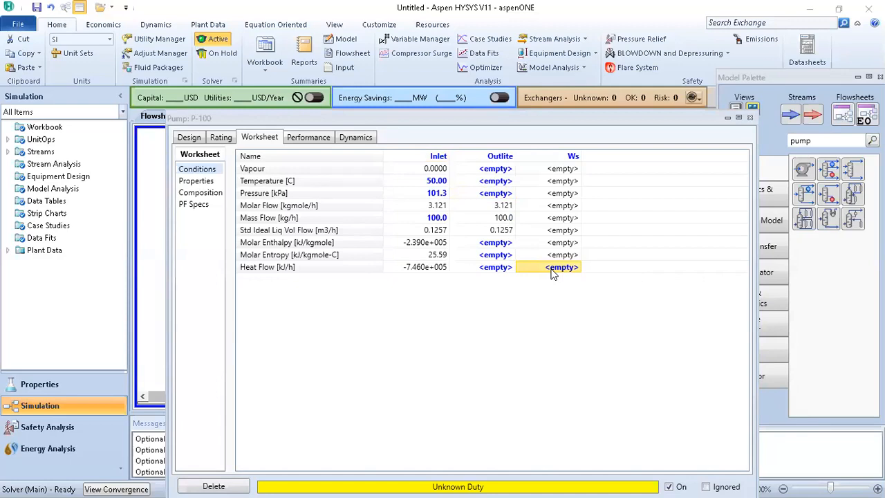
type("100")
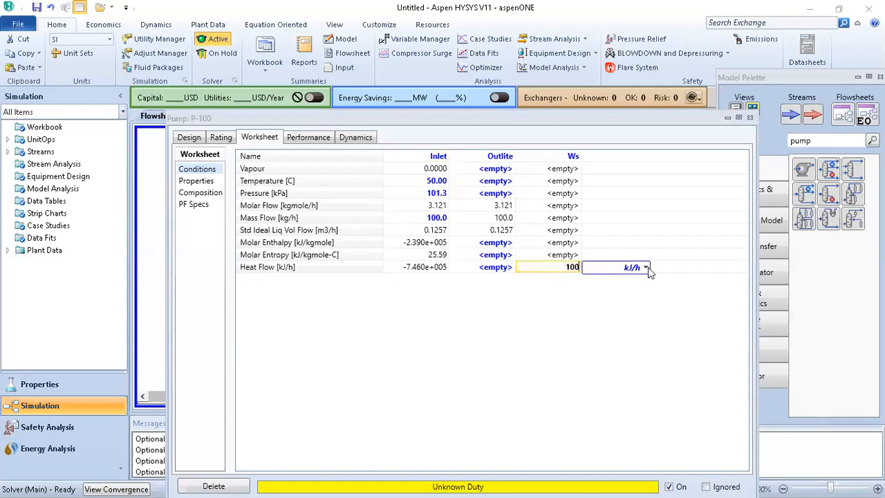
left_click(646, 268)
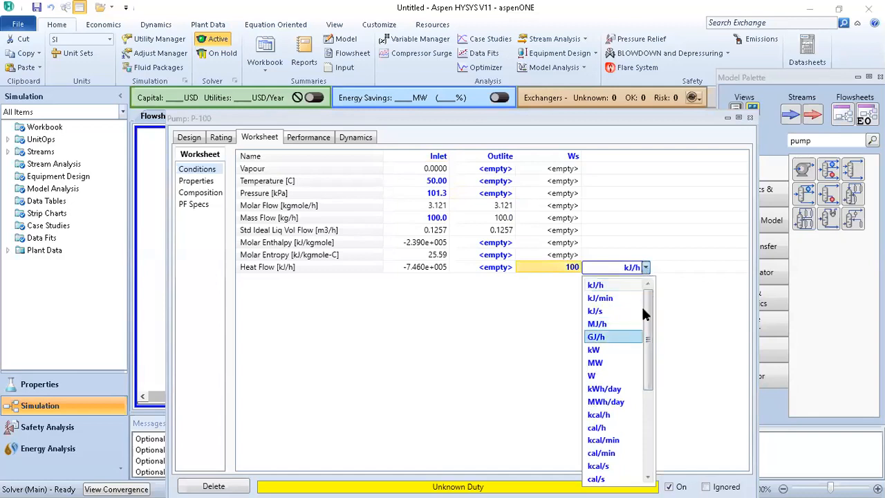
left_click(608, 337)
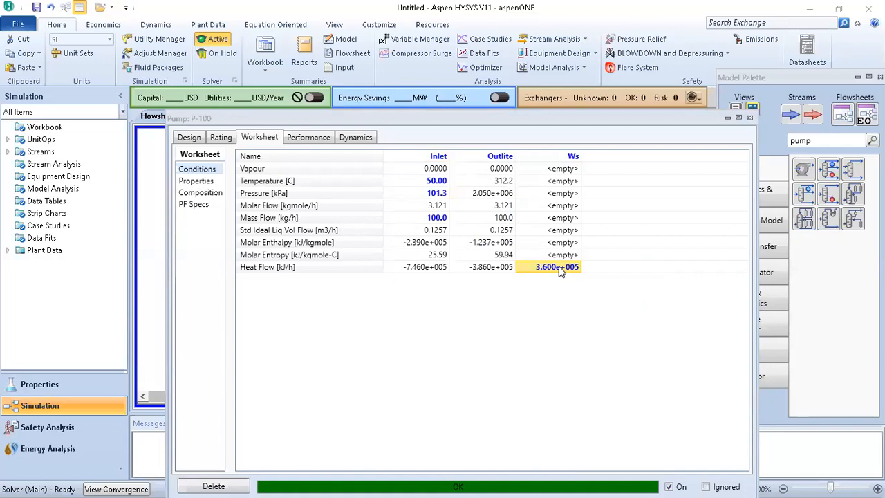
mouse_move(560, 271)
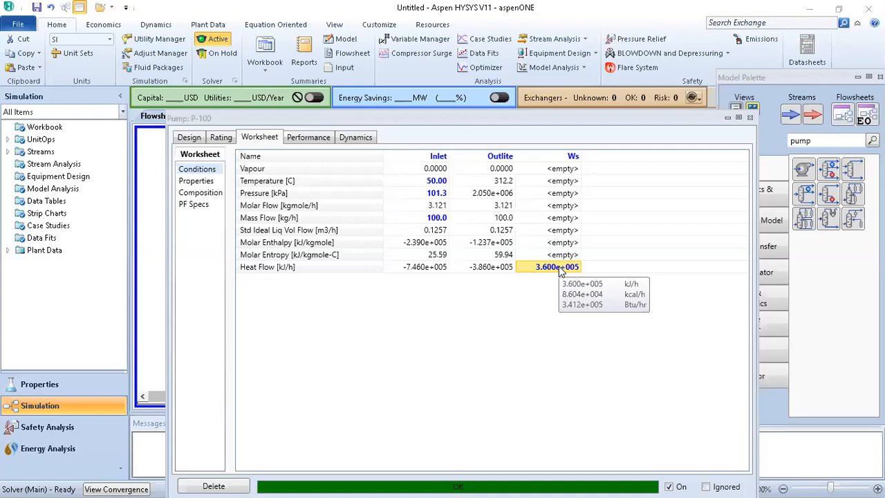
mouse_move(487, 197)
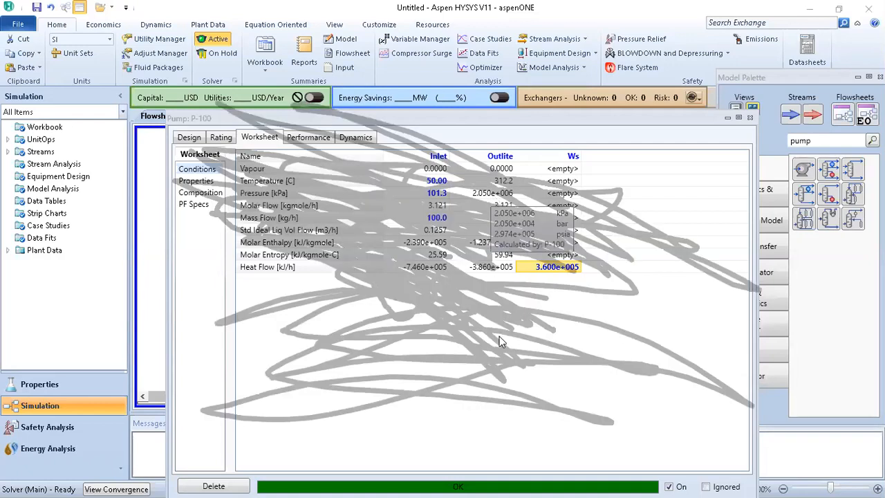
Replace the heat flow value of energy stream Ws with 1 and bring up the choice of units
left_click(563, 267)
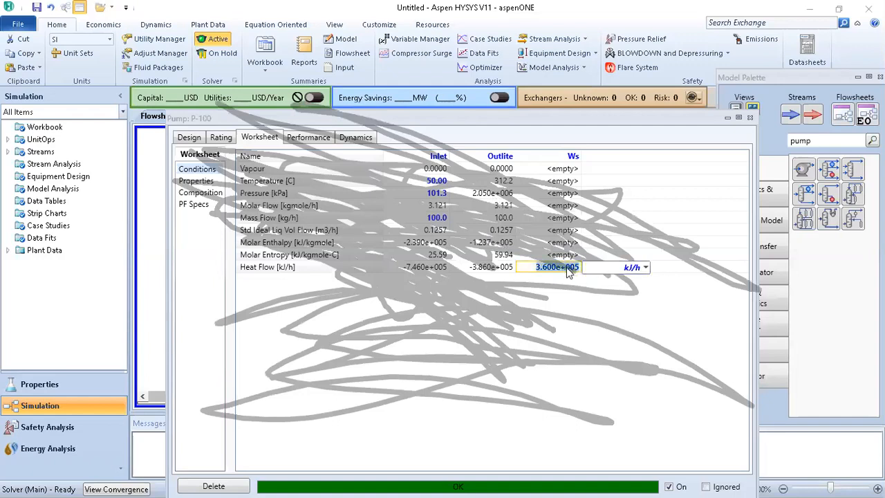
mouse_move(565, 267)
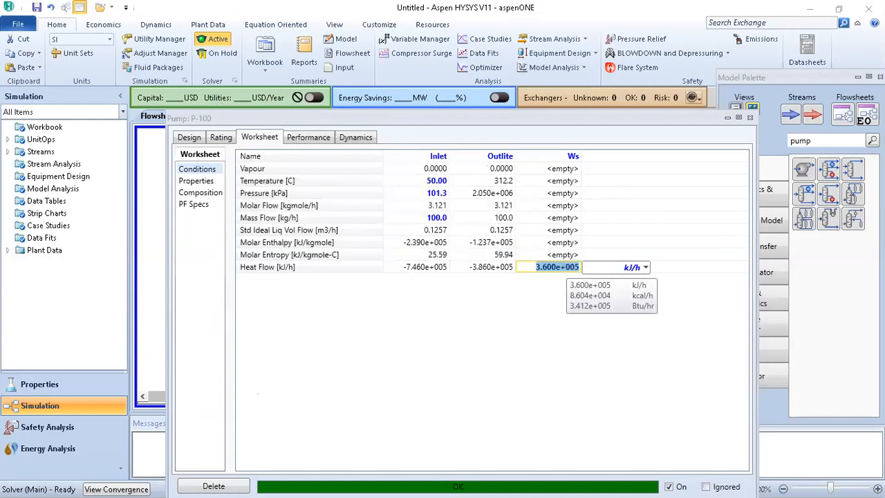
type("1")
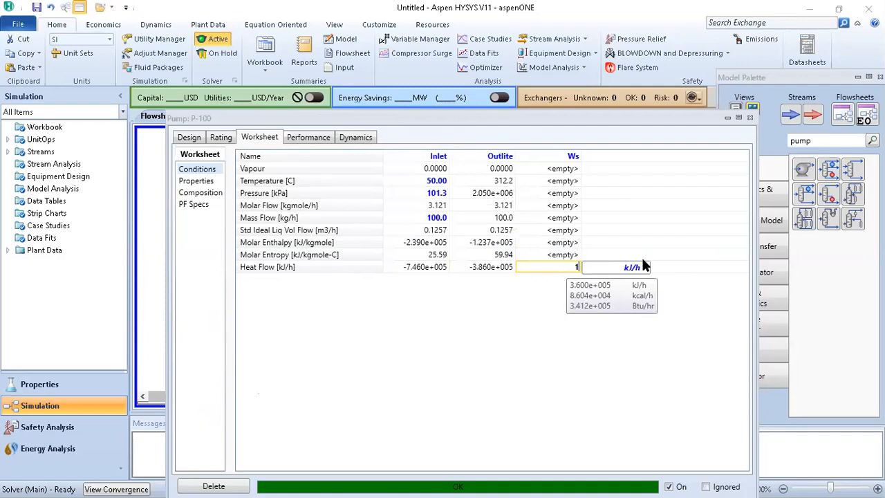
left_click(644, 266)
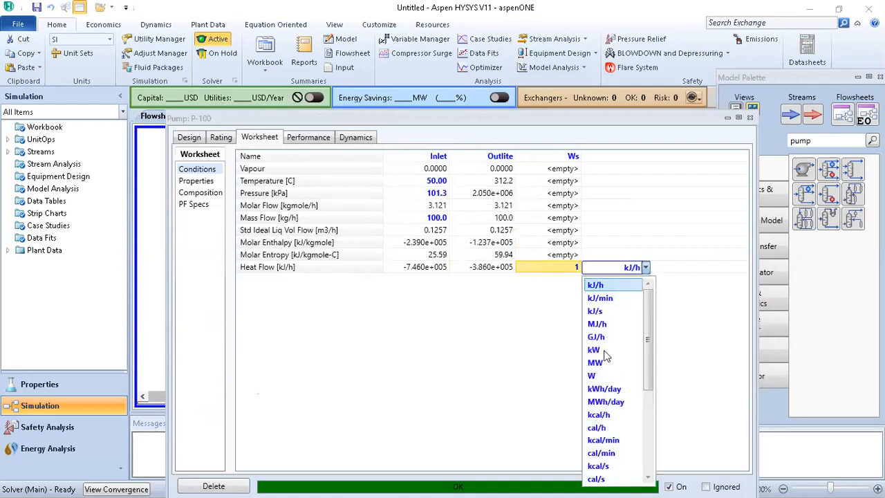